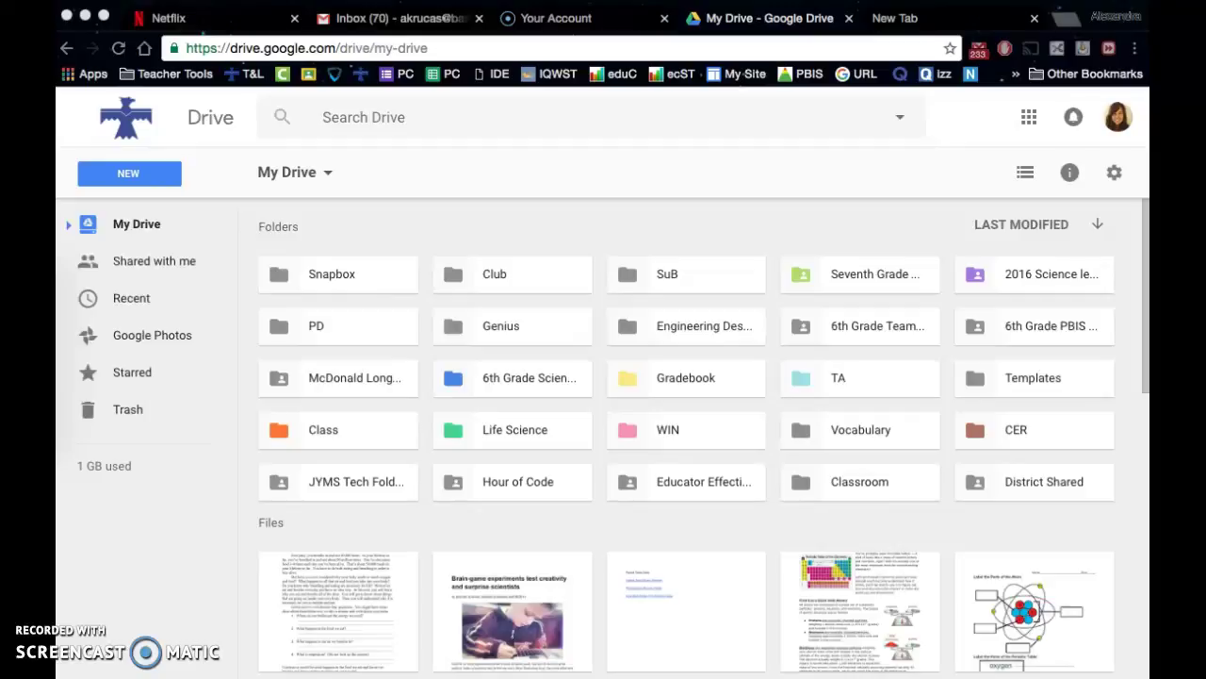
Step: Start a new blank Google Slides presentation from Drive's New menu
click(129, 179)
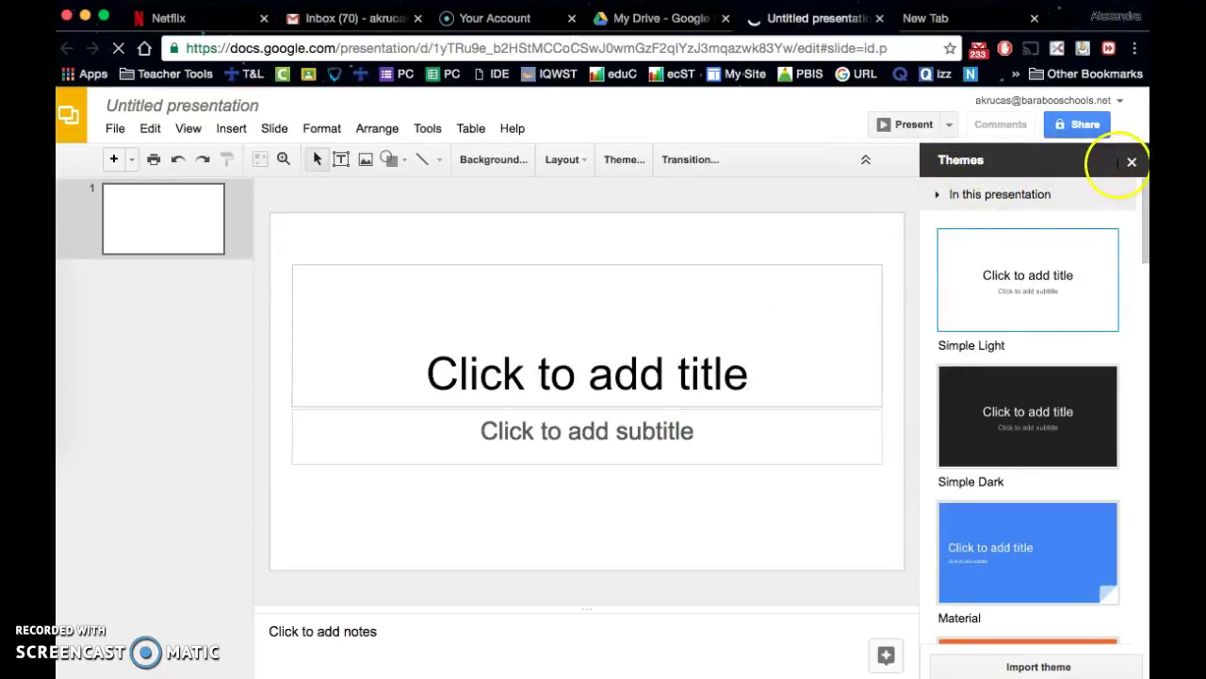
Step: Title the first slide 'Periodic Table Project' / 'The Lanthinides' with the author's name as subtitle
click(1132, 165)
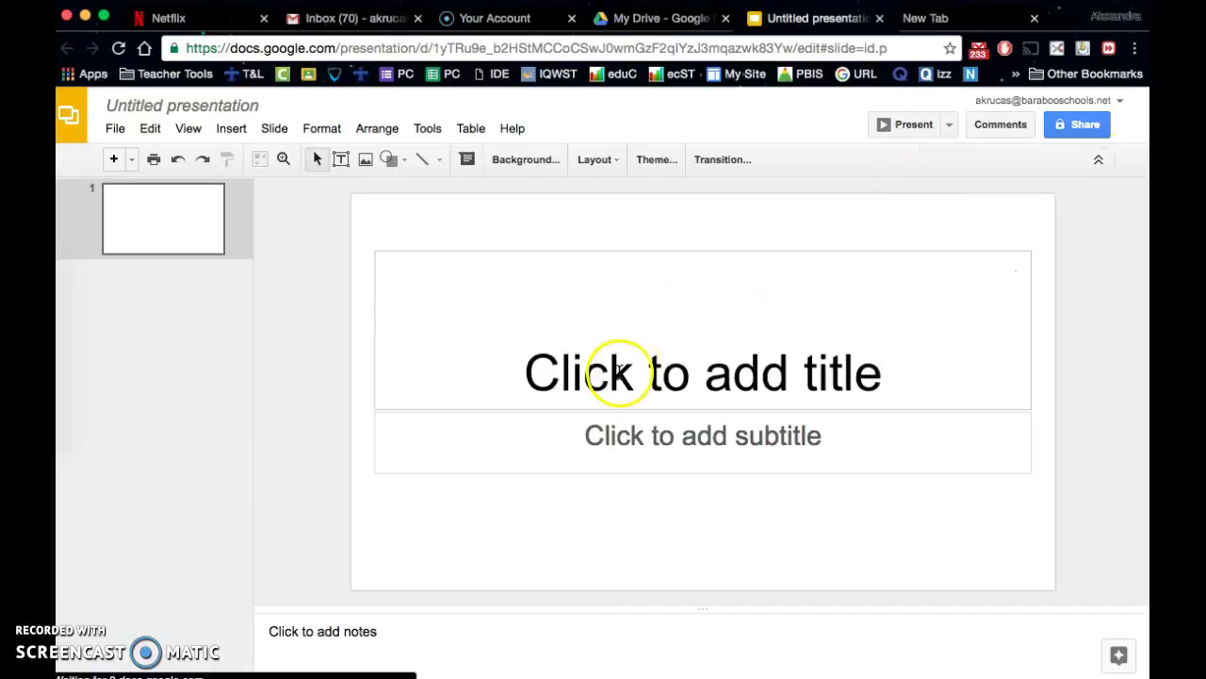
click(686, 377)
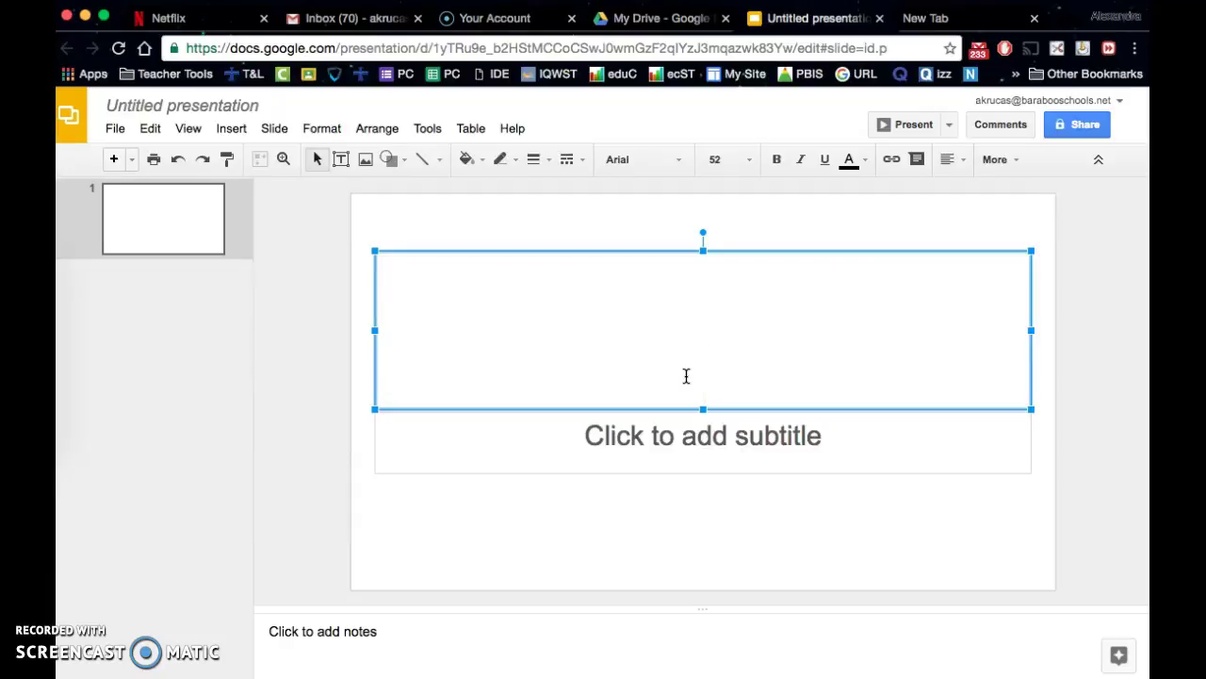
text(Periodi)
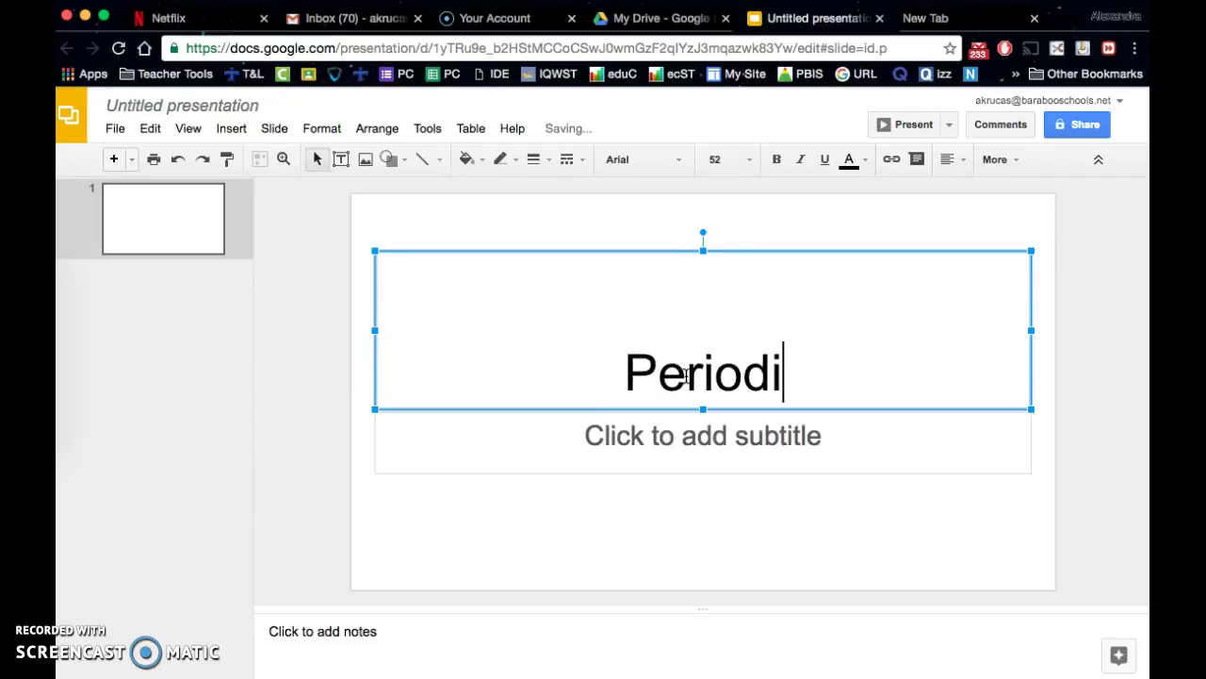
text(c Table Project)
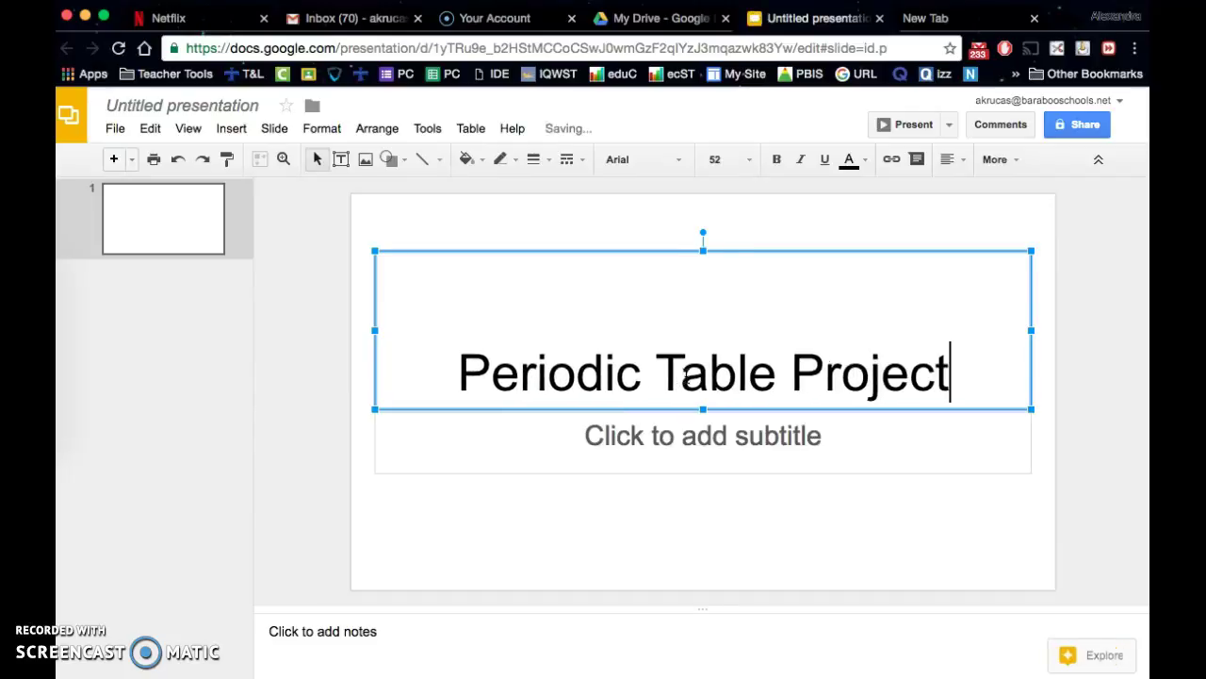
text(able Project)
key(Return)
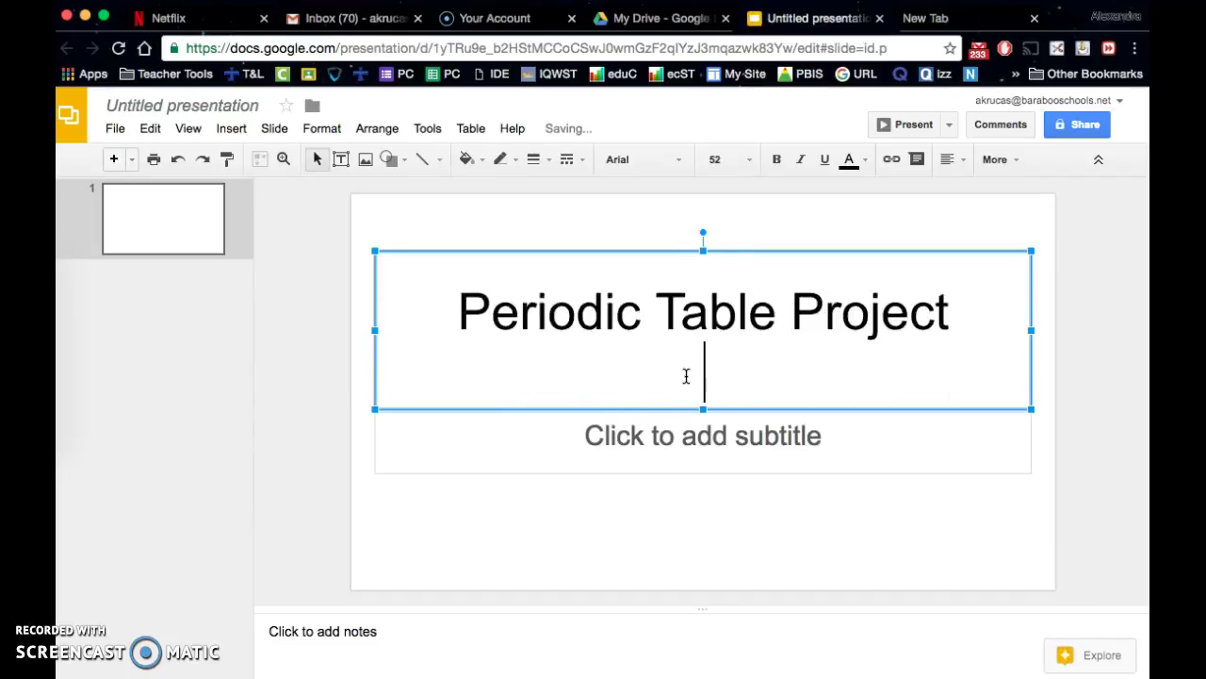
text(The Lanthin)
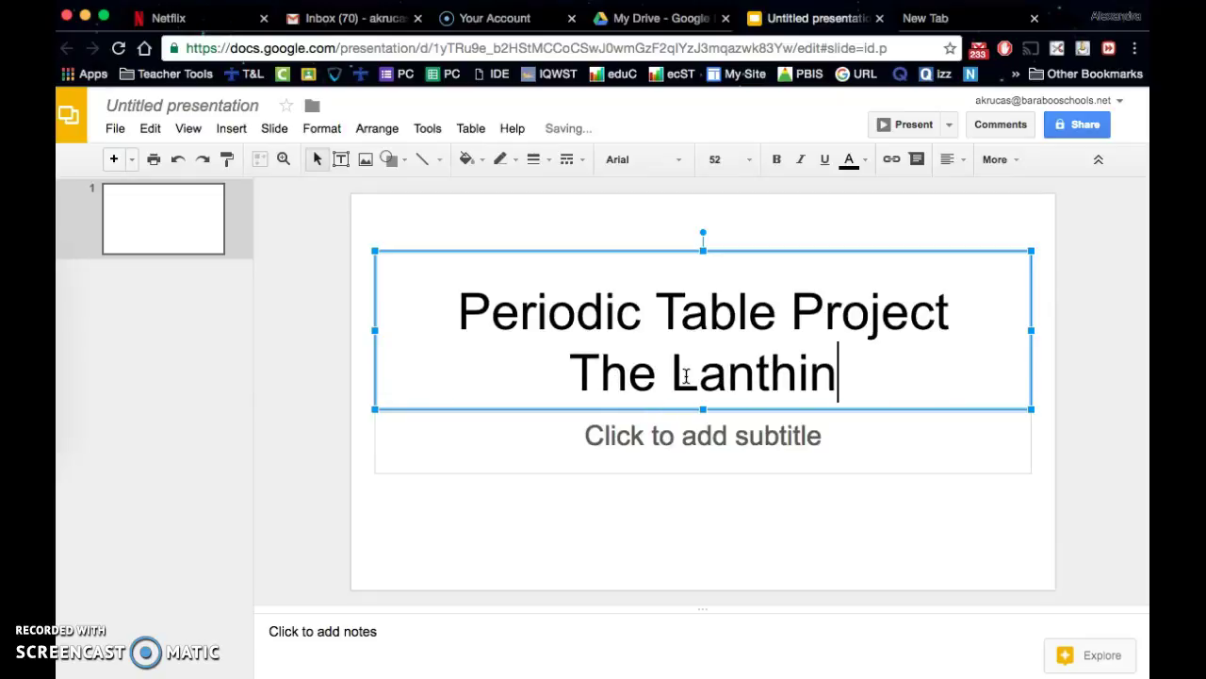
text(ides)
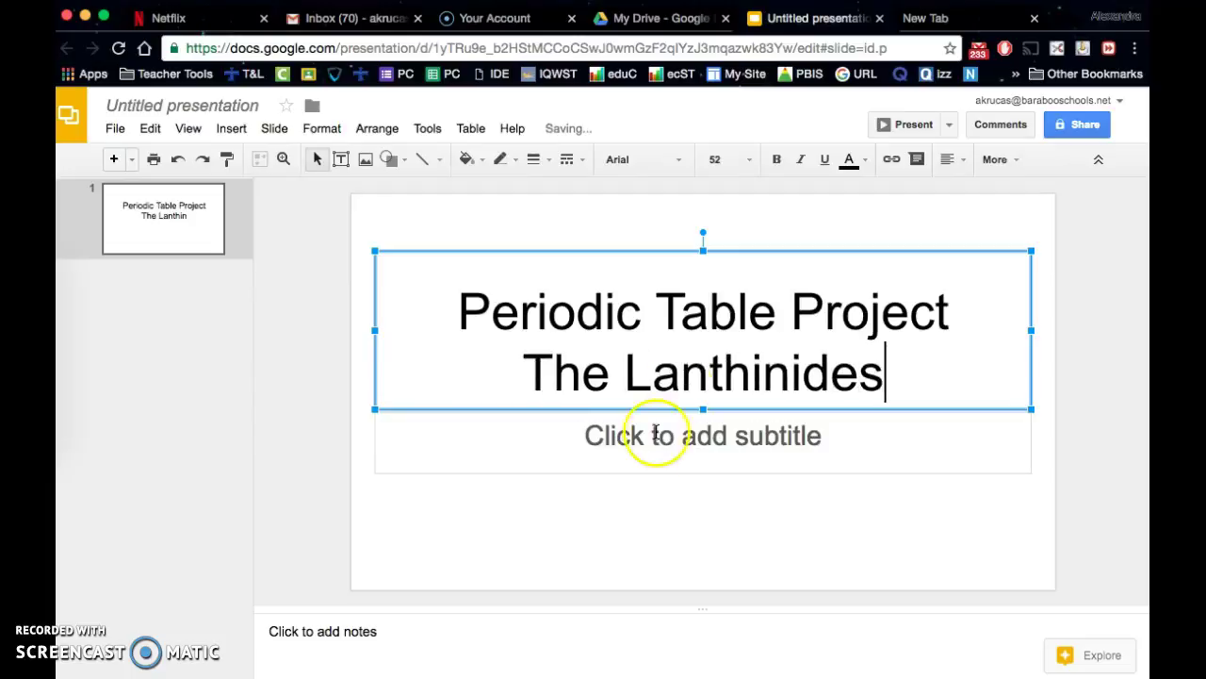
click(641, 450)
text(By )
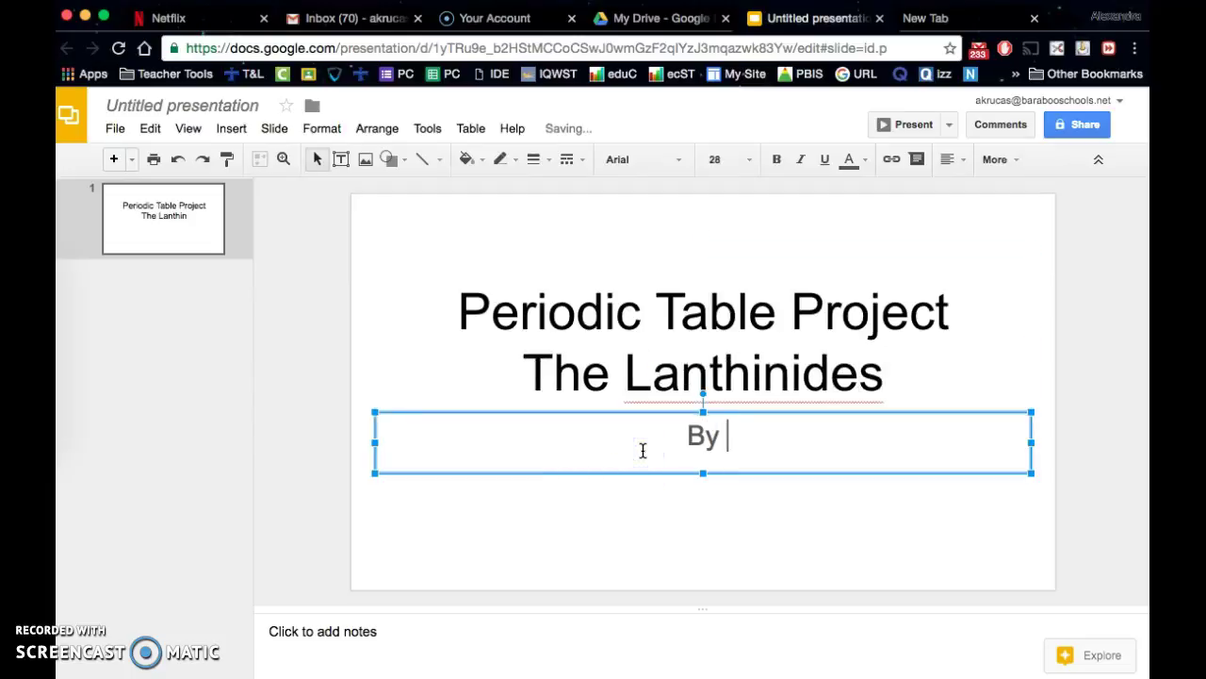
text(Mrs. Krucas)
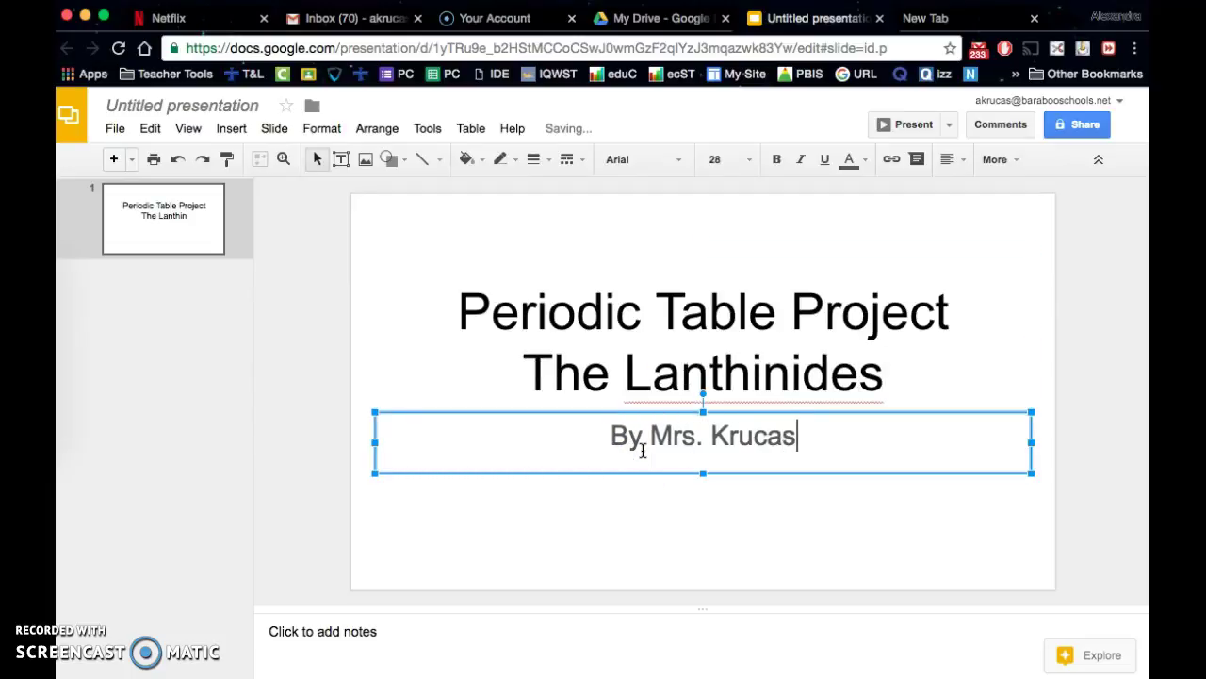
Step: Name the presentation to match the slide title using the suggested name
click(210, 98)
click(226, 388)
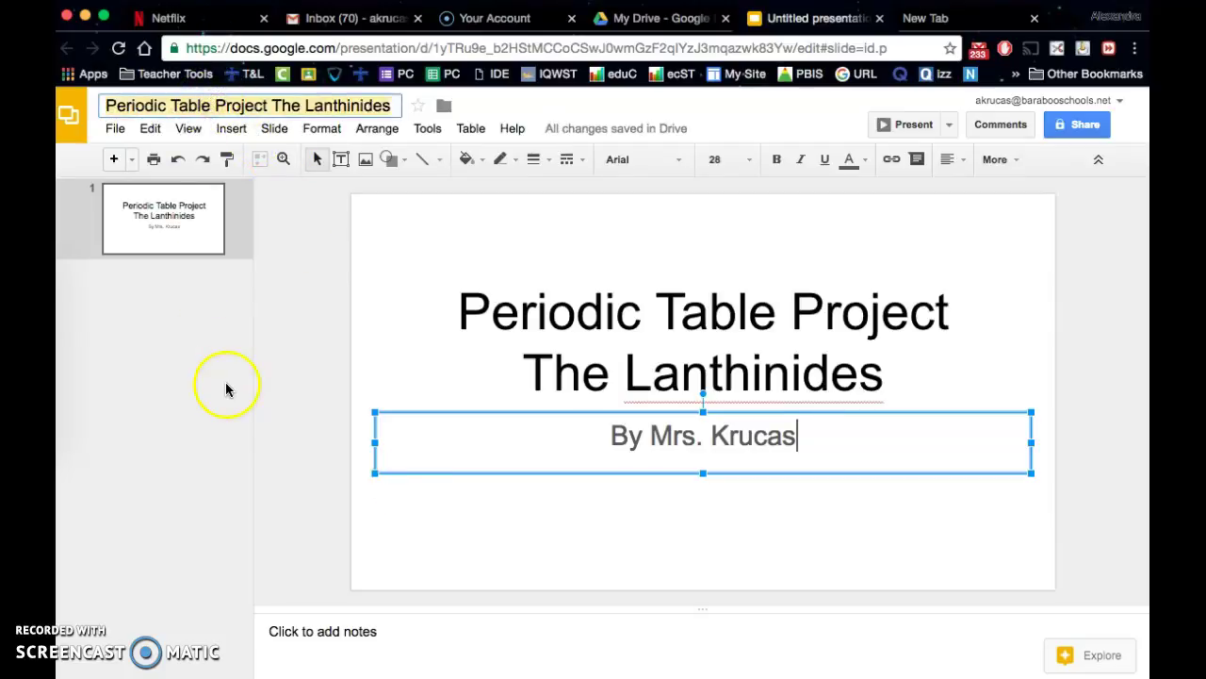
click(438, 502)
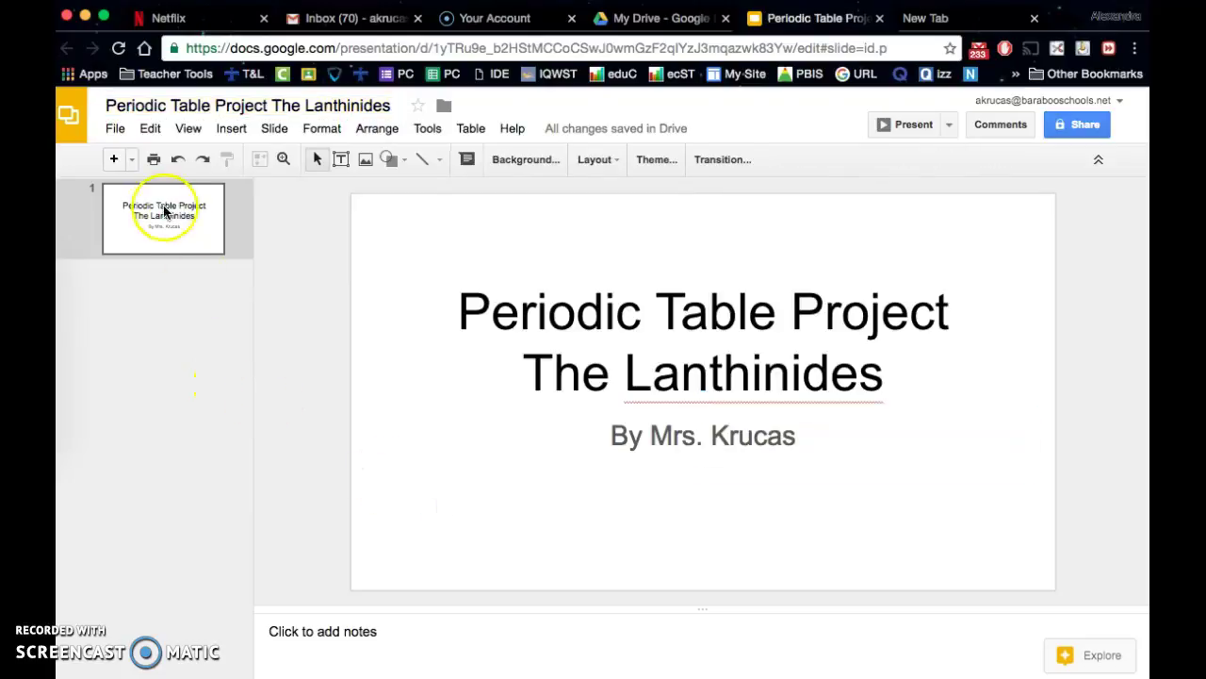
Step: Add a blank second slide and switch to the My Drive tab
click(113, 160)
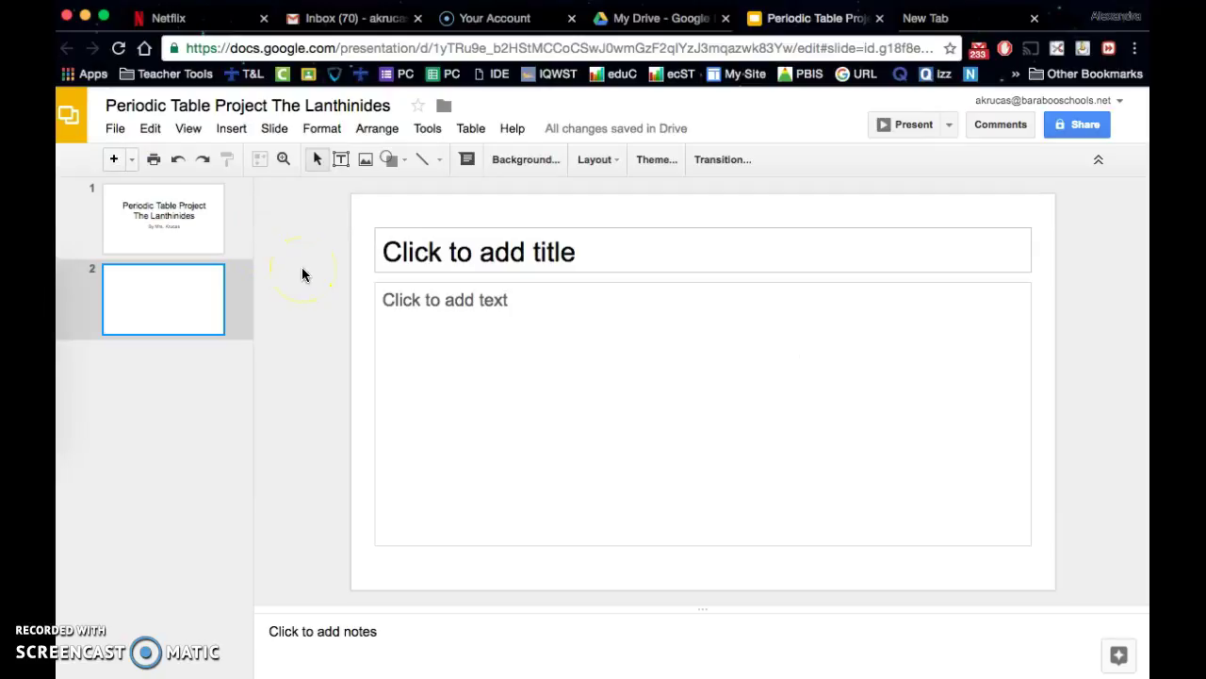
click(433, 257)
click(610, 23)
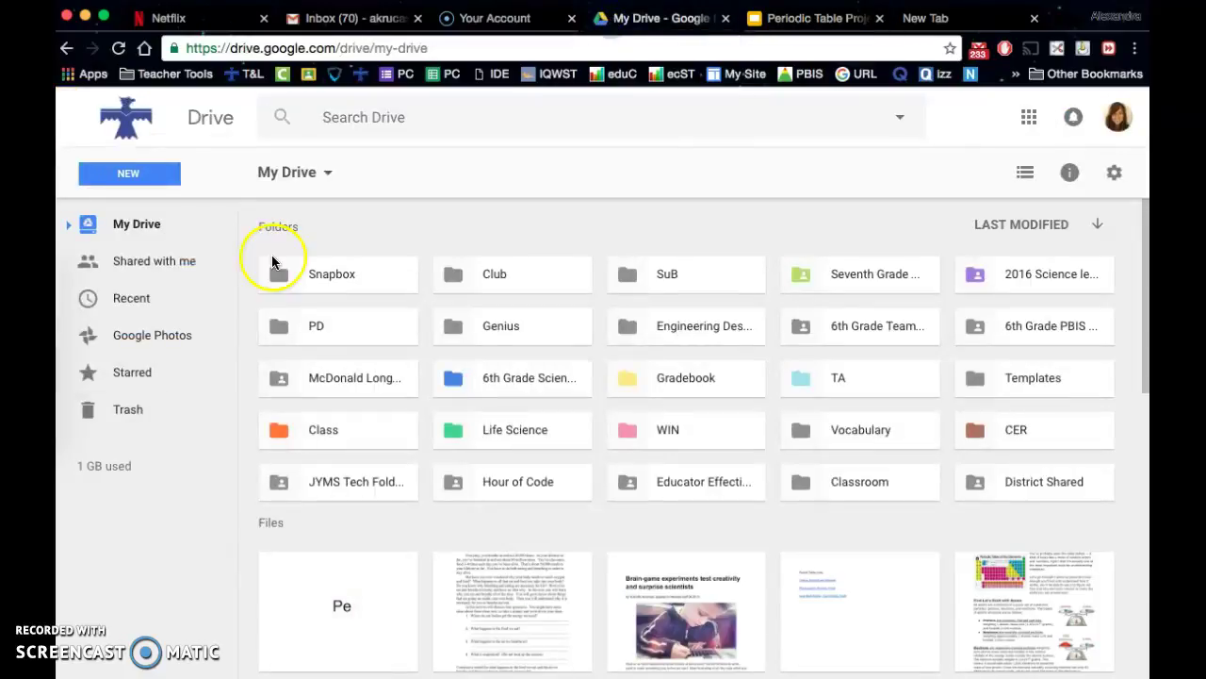
Step: Open the K Periodic Family Album doc from Recent and copy its blank periodic table image
click(129, 300)
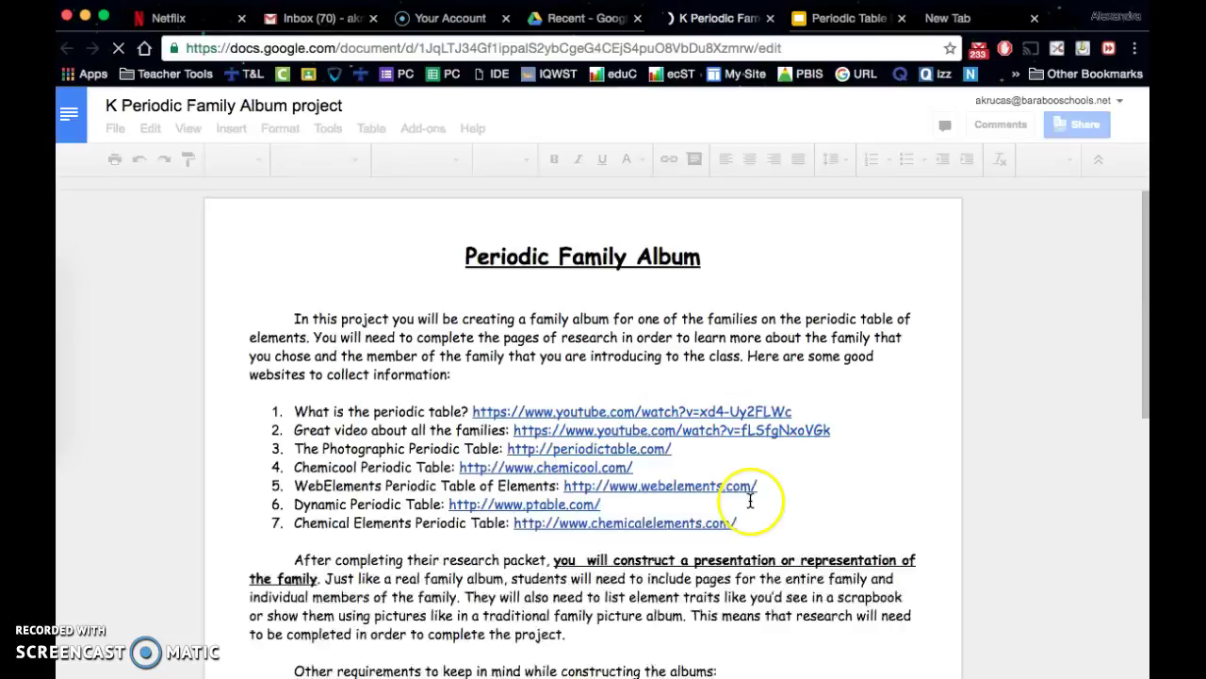
scroll(750, 499, down, 3)
scroll(750, 500, down, 3)
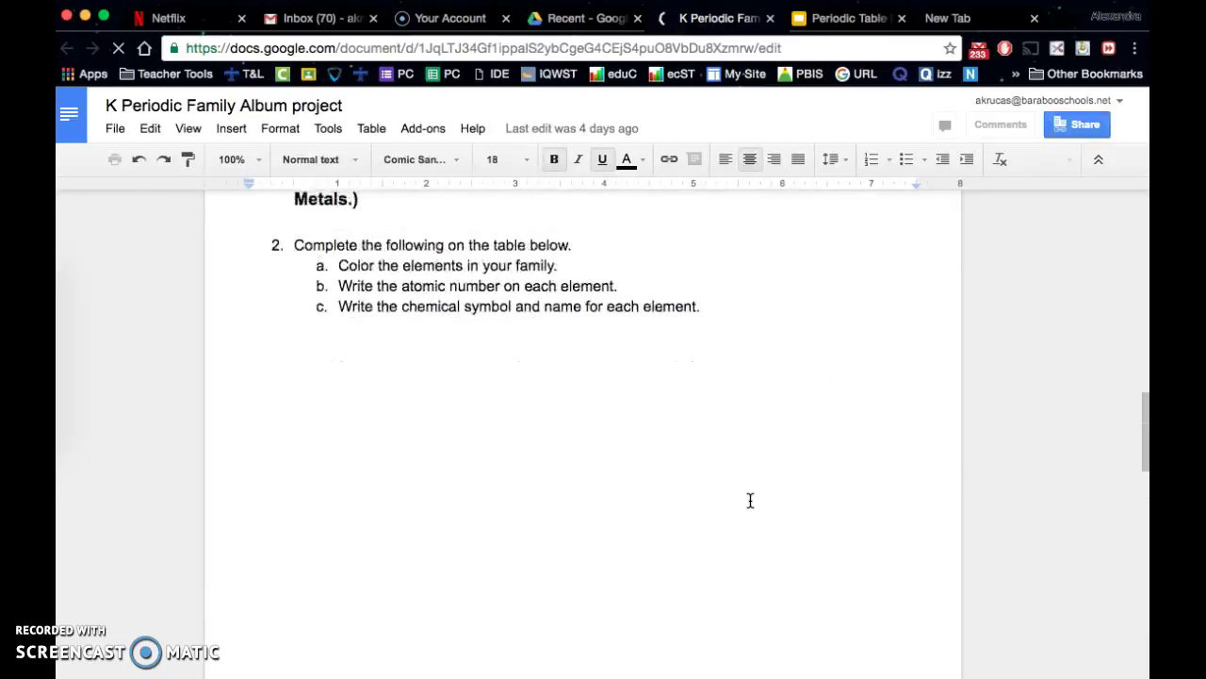
scroll(751, 500, down, 2)
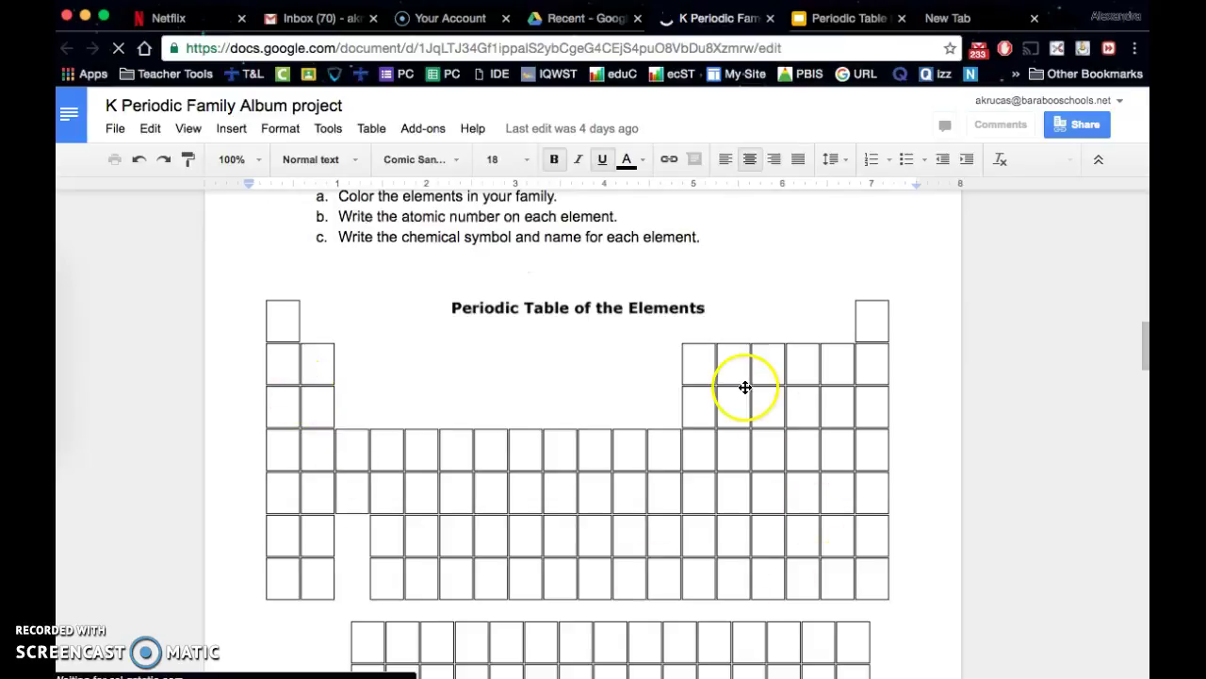
scroll(608, 467, down, 1)
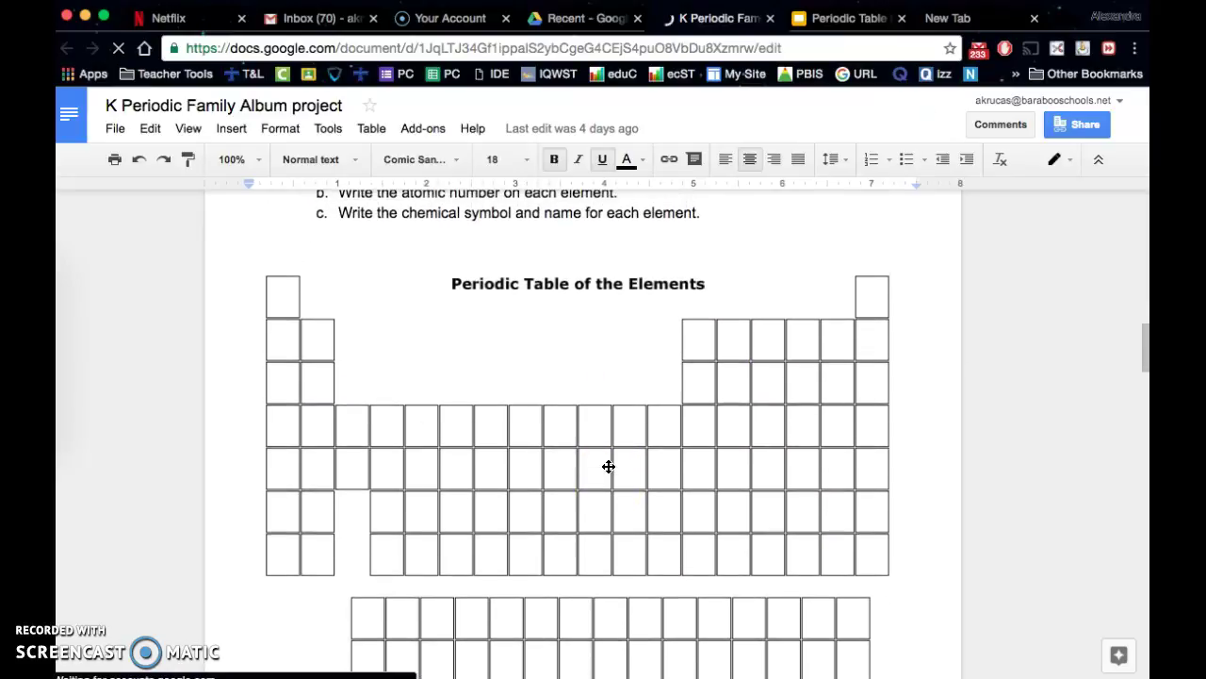
scroll(611, 490, down, 1)
click(594, 475)
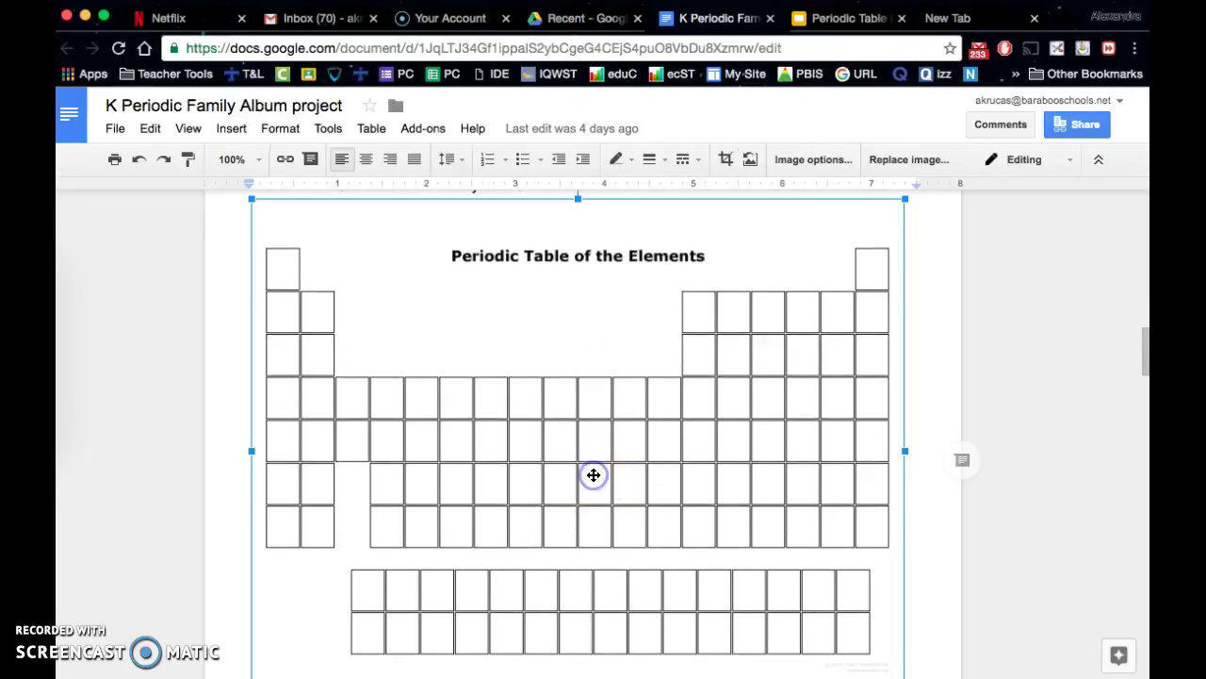
right_click(594, 477)
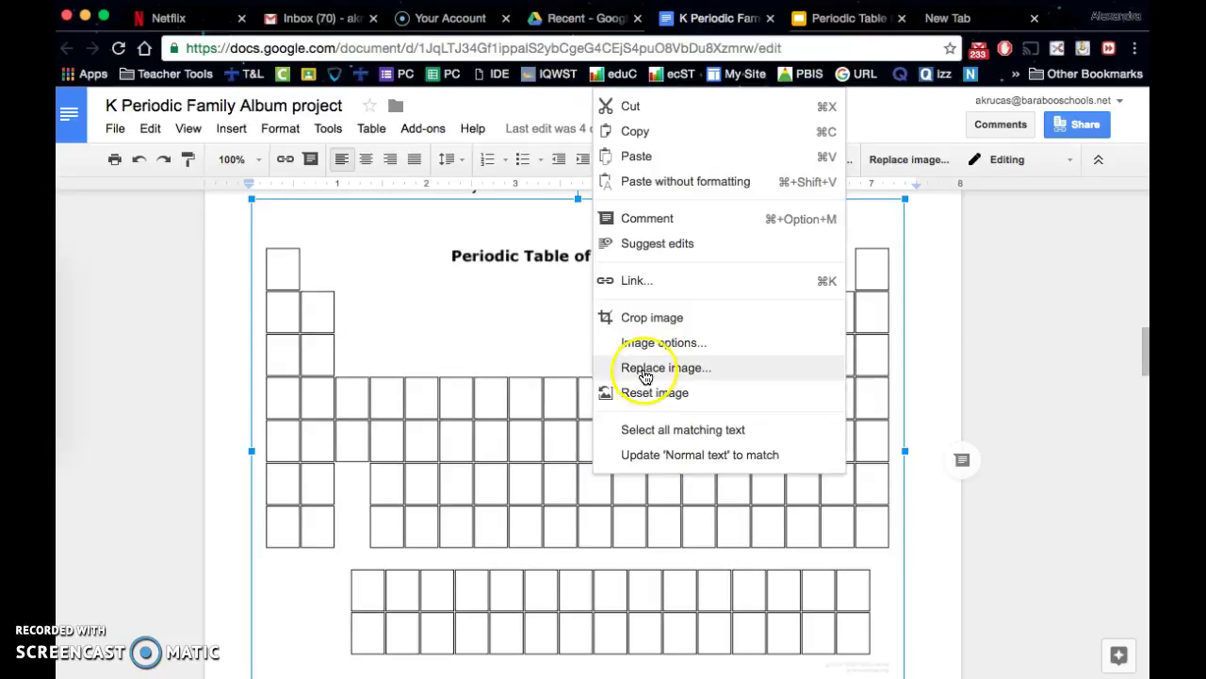
click(646, 131)
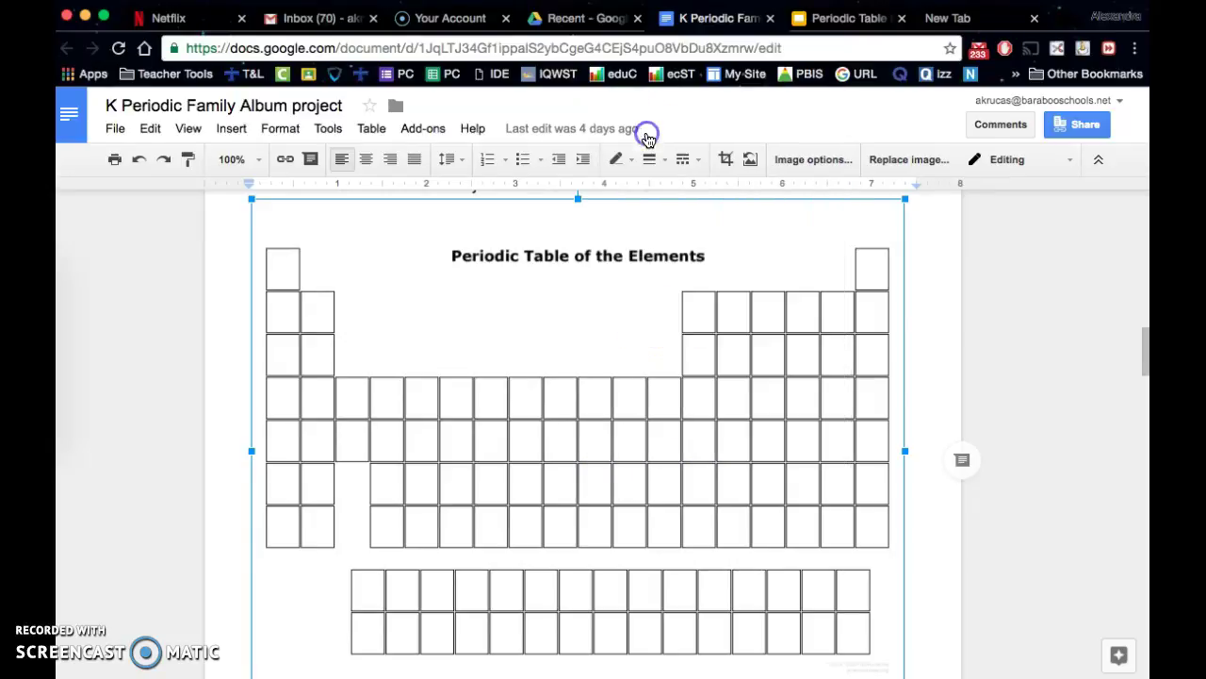
Step: Paste the blank periodic table image onto slide 2 and move it toward the right
click(834, 20)
click(508, 422)
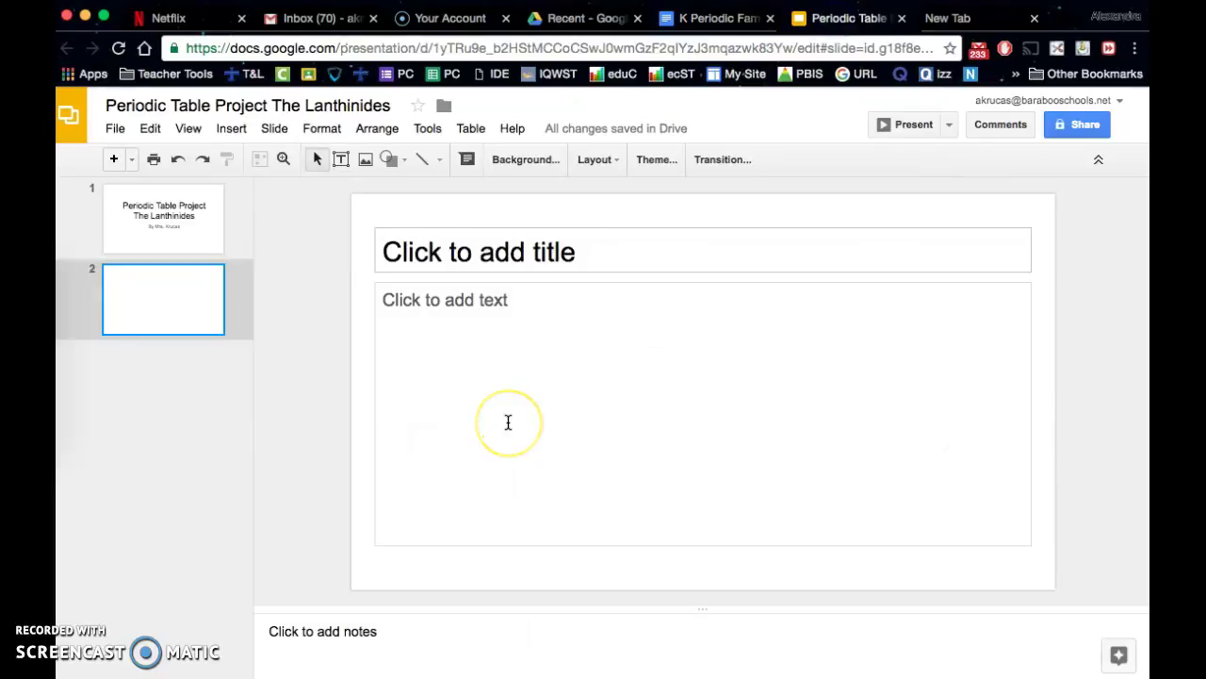
key(super+v)
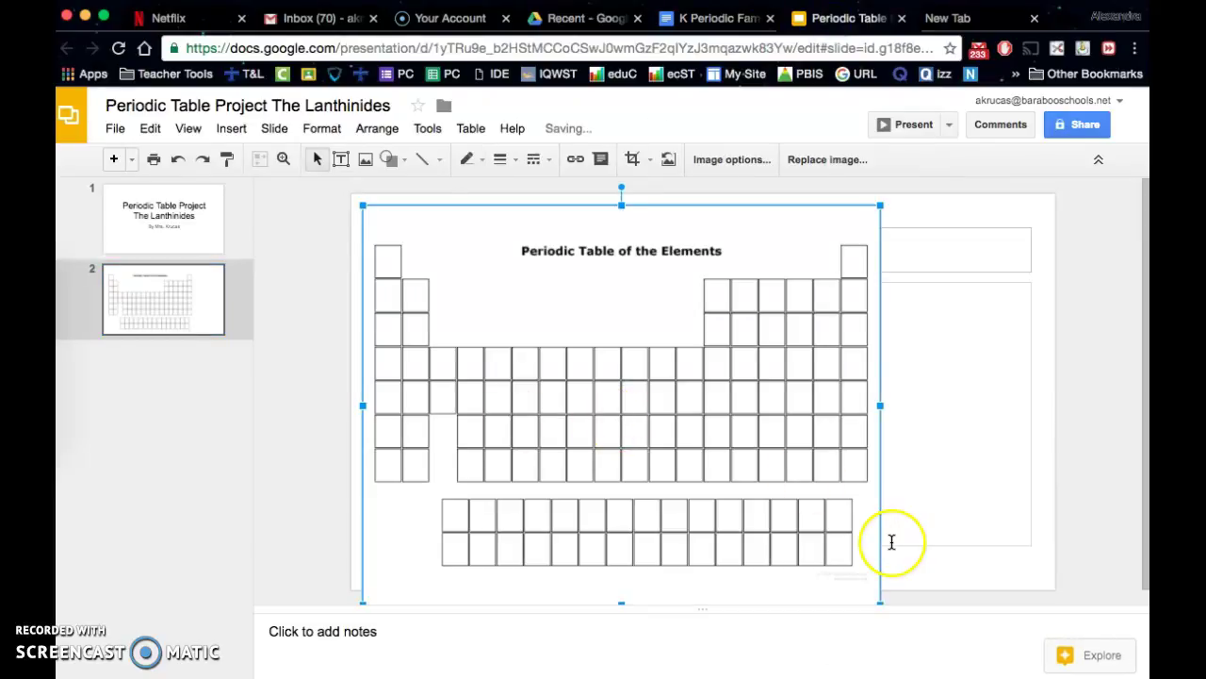
drag(891, 538, 797, 420)
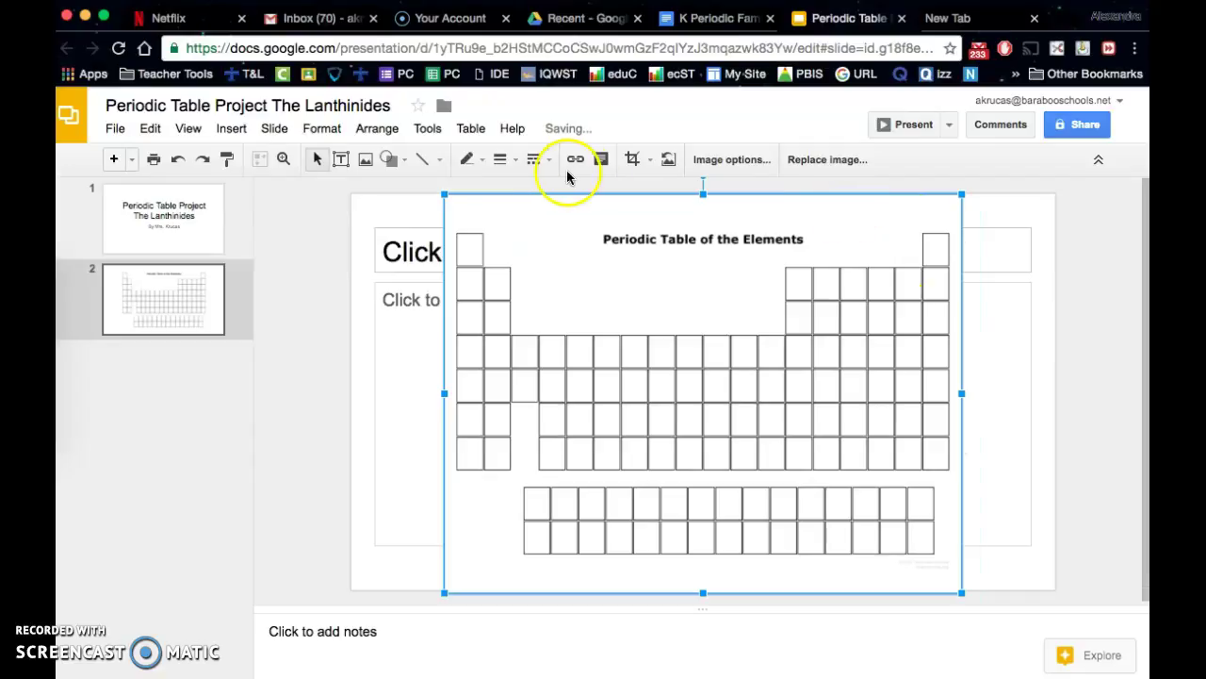
Step: Select the Oval shape tool
click(390, 159)
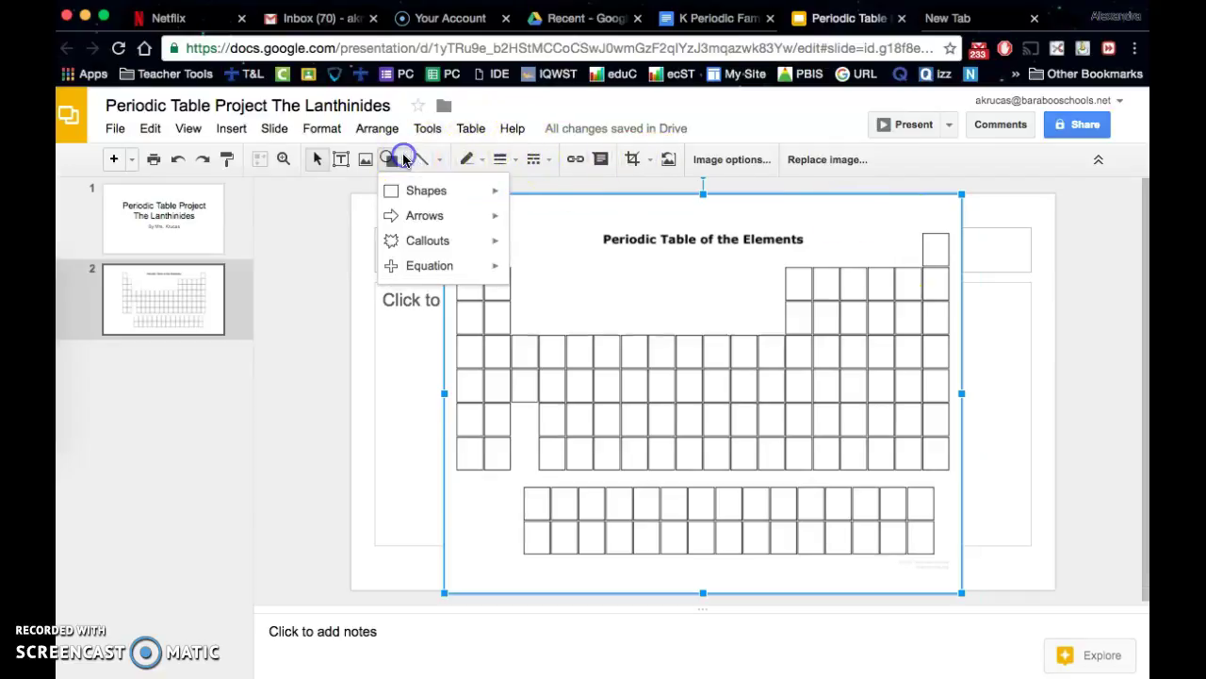
mouse_move(415, 196)
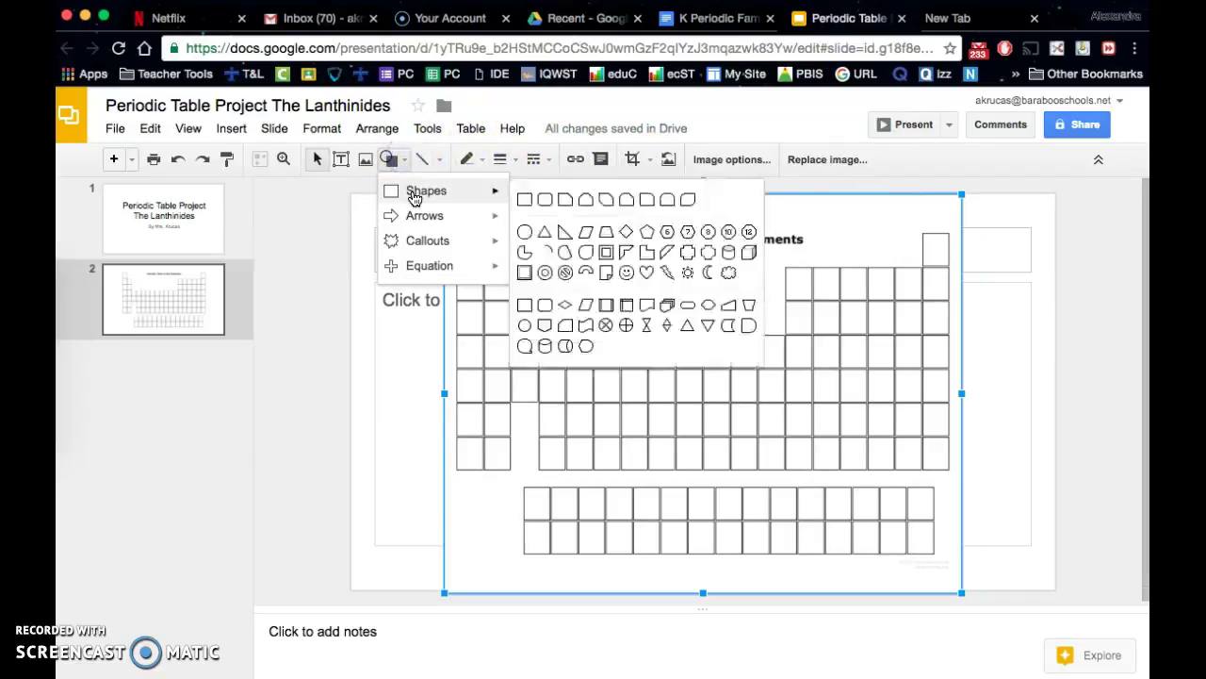
click(522, 233)
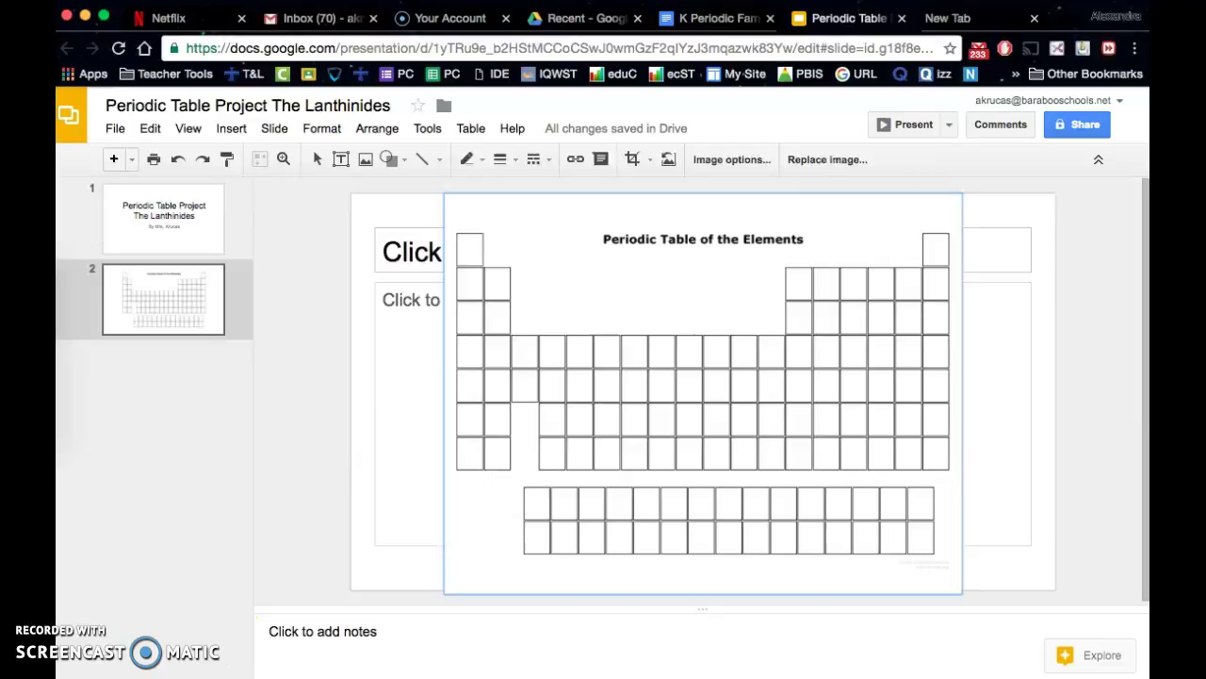
Step: Draw a wide oval across the bottom lanthanide row and nudge it slightly up
click(516, 488)
click(388, 160)
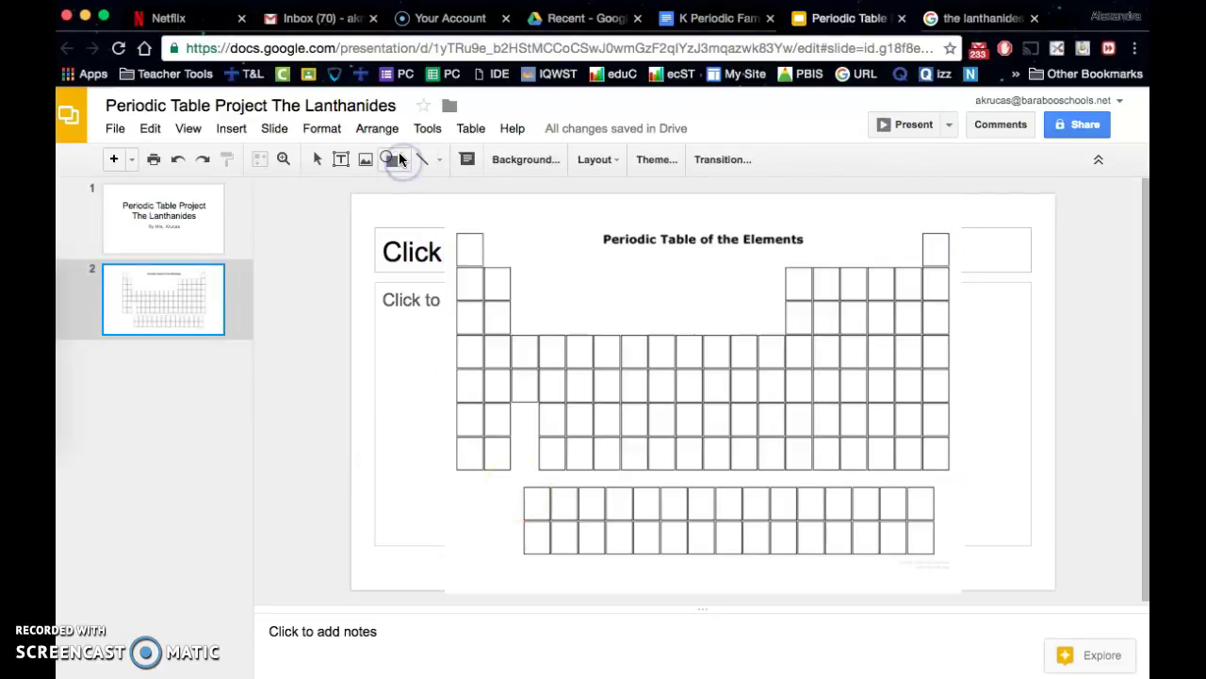
mouse_move(439, 195)
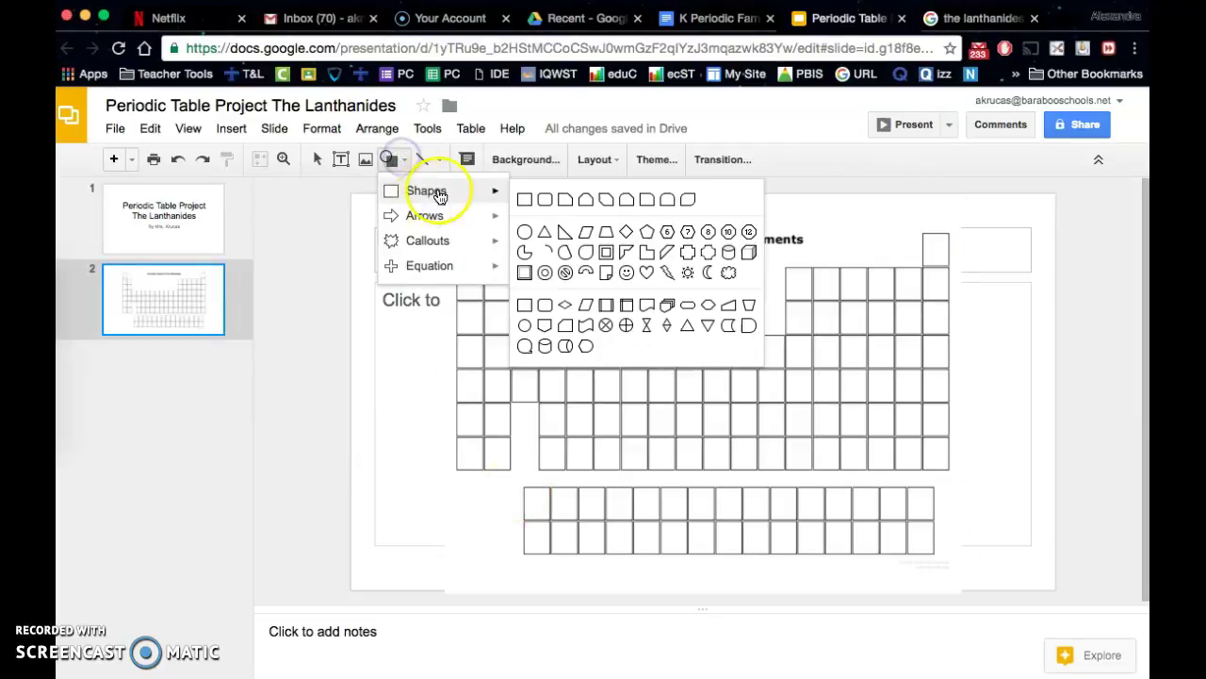
click(526, 233)
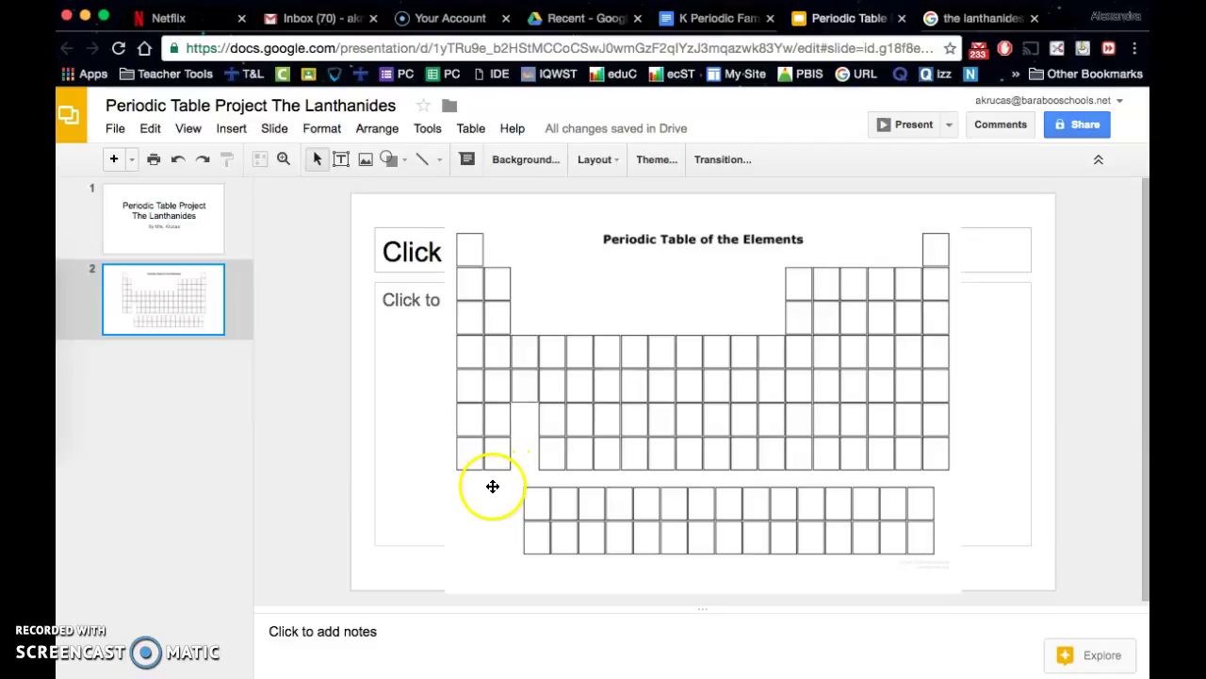
mouse_move(487, 484)
mouse_down()
mouse_move(650, 490)
mouse_move(493, 485)
mouse_up()
click(392, 161)
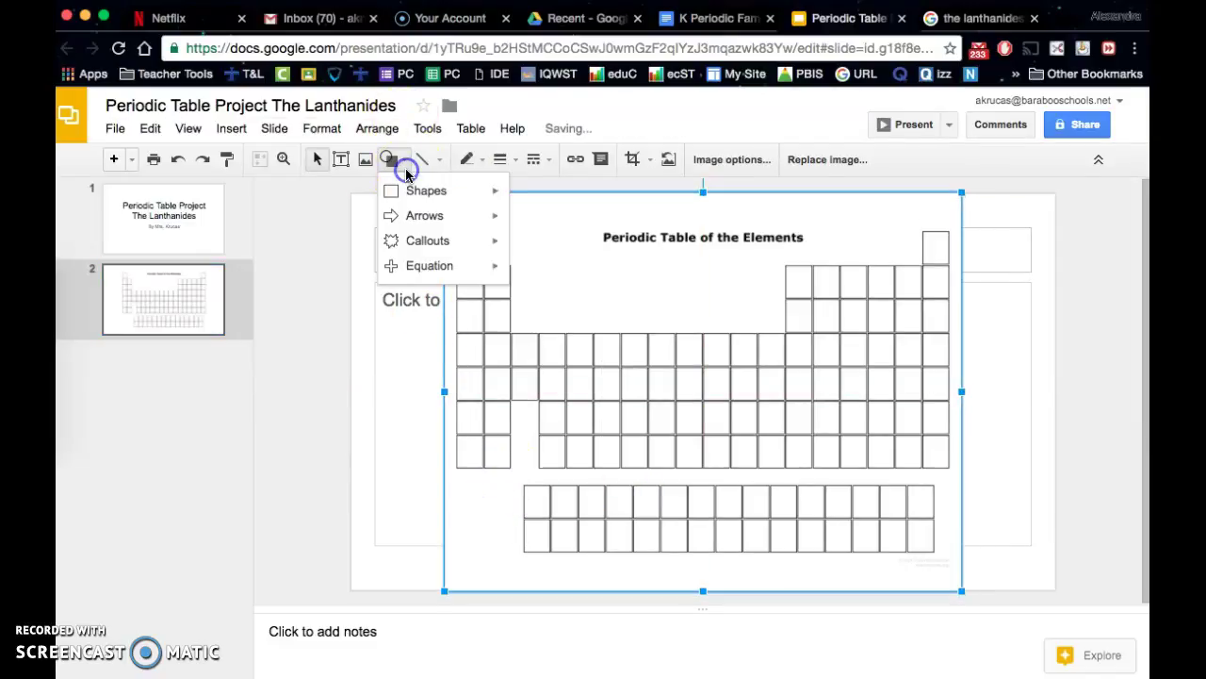
mouse_move(405, 190)
click(525, 232)
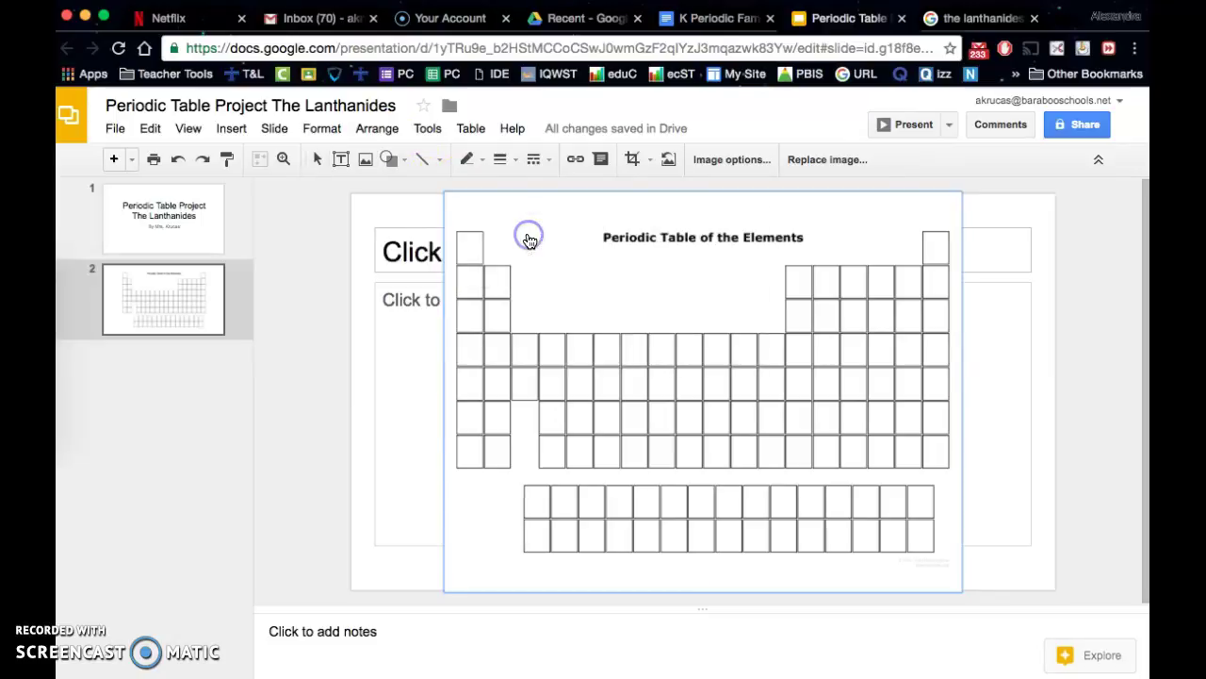
mouse_move(479, 481)
mouse_down()
mouse_move(823, 487)
mouse_move(973, 531)
mouse_up()
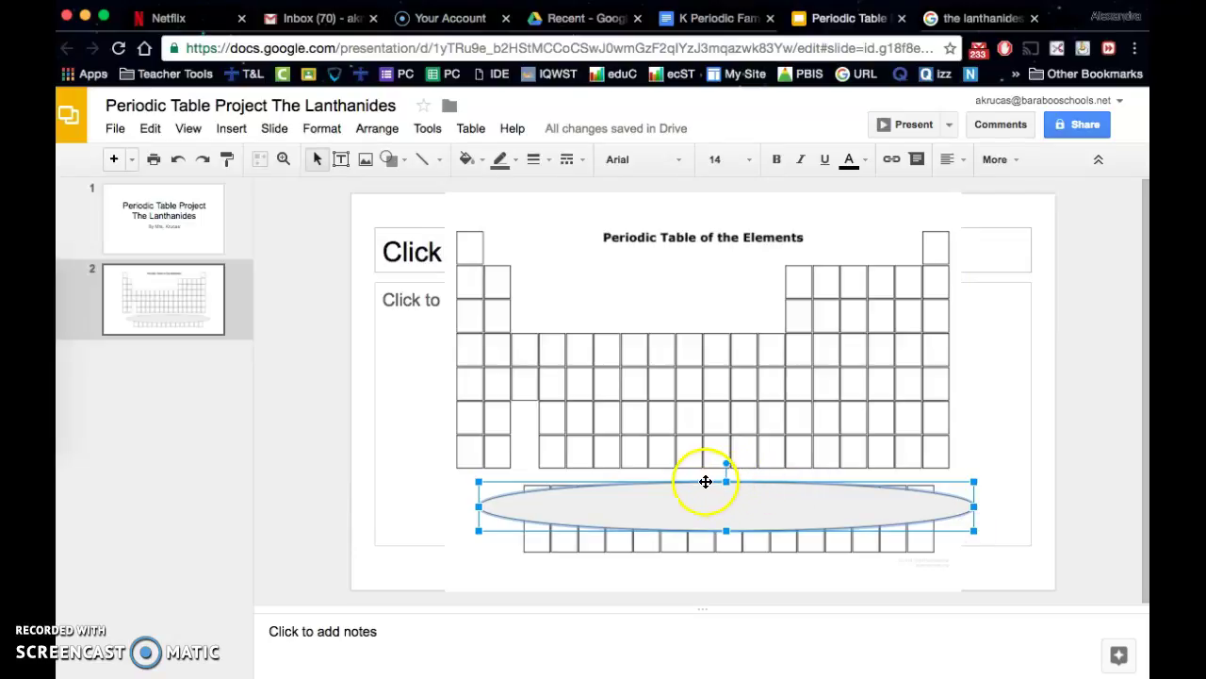
drag(706, 482, 706, 472)
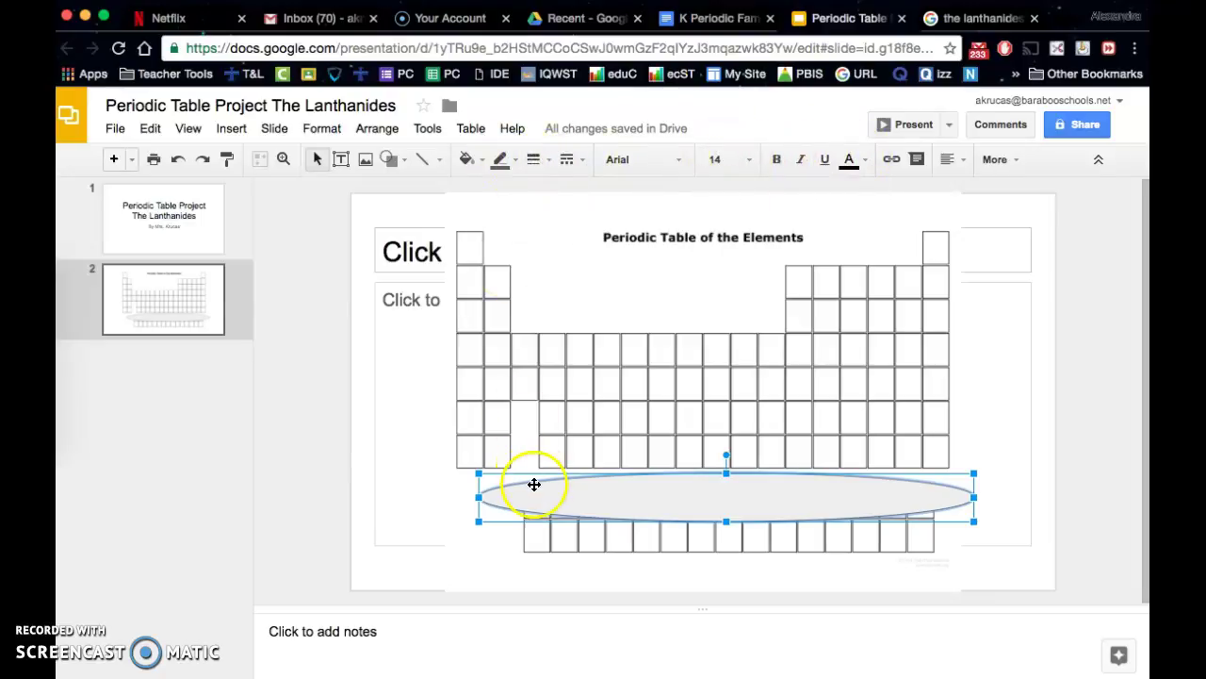
Step: Make the oval transparent with a red 8px outline
click(467, 159)
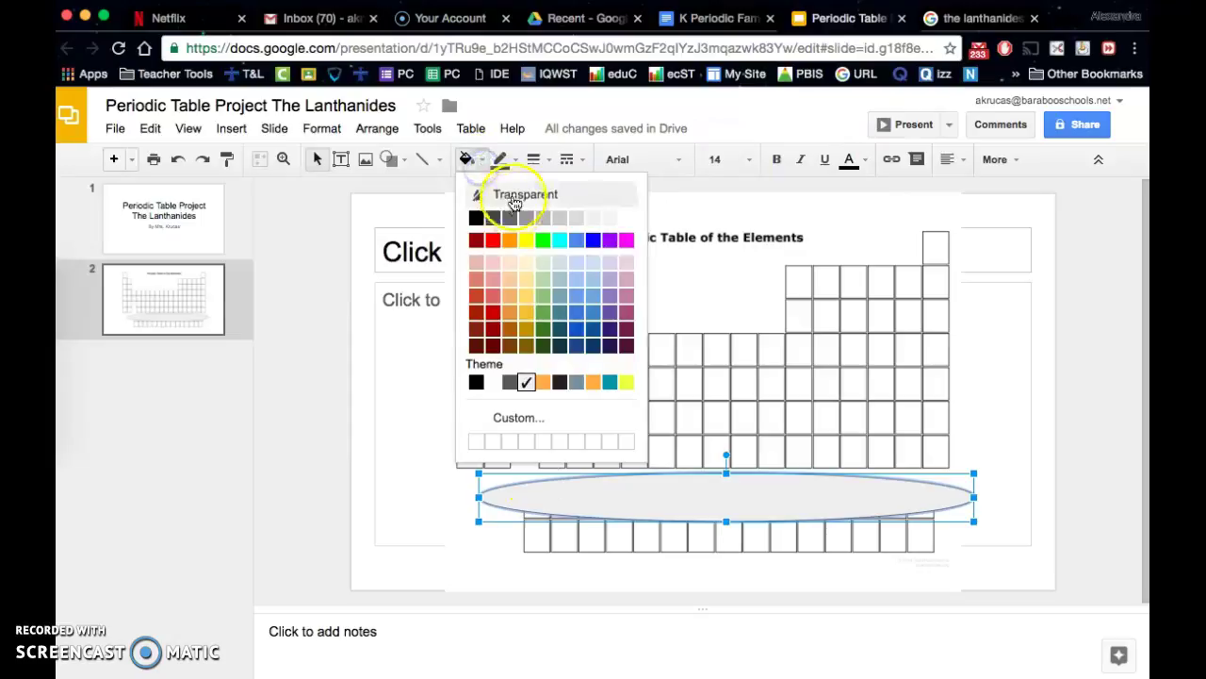
click(513, 194)
click(501, 158)
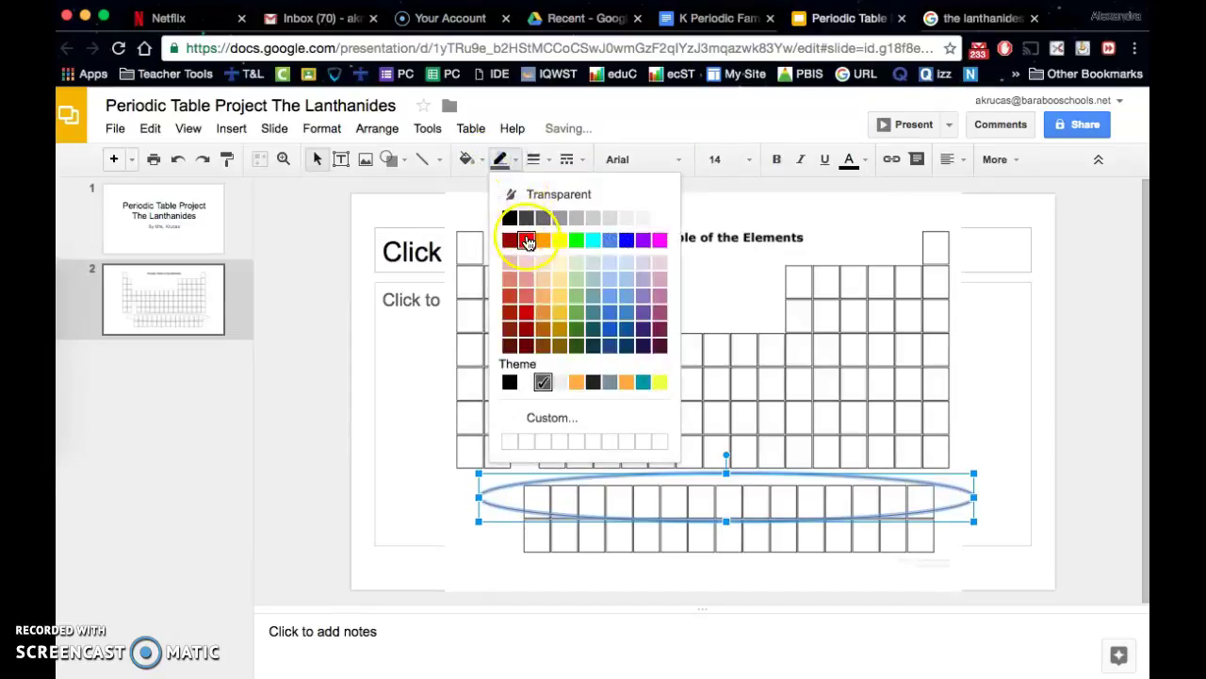
click(527, 234)
click(535, 158)
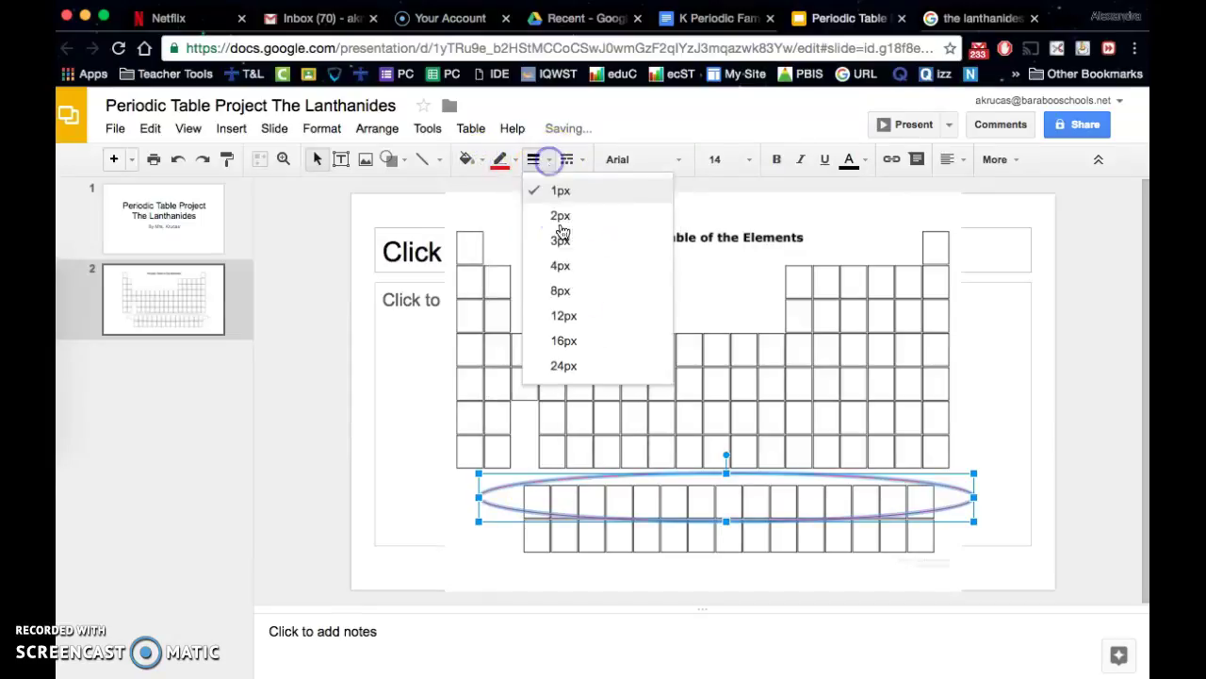
click(581, 293)
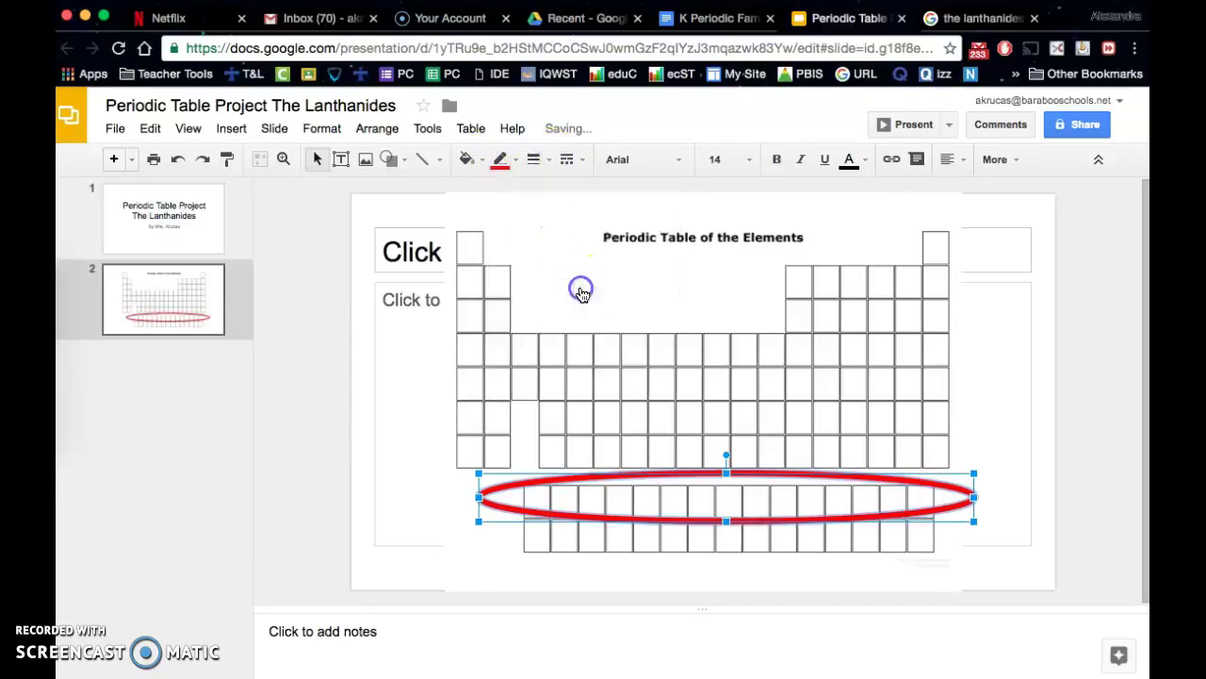
Step: Draw a light blue 3px arrow from the left ending at the oval's edge
click(438, 159)
click(454, 215)
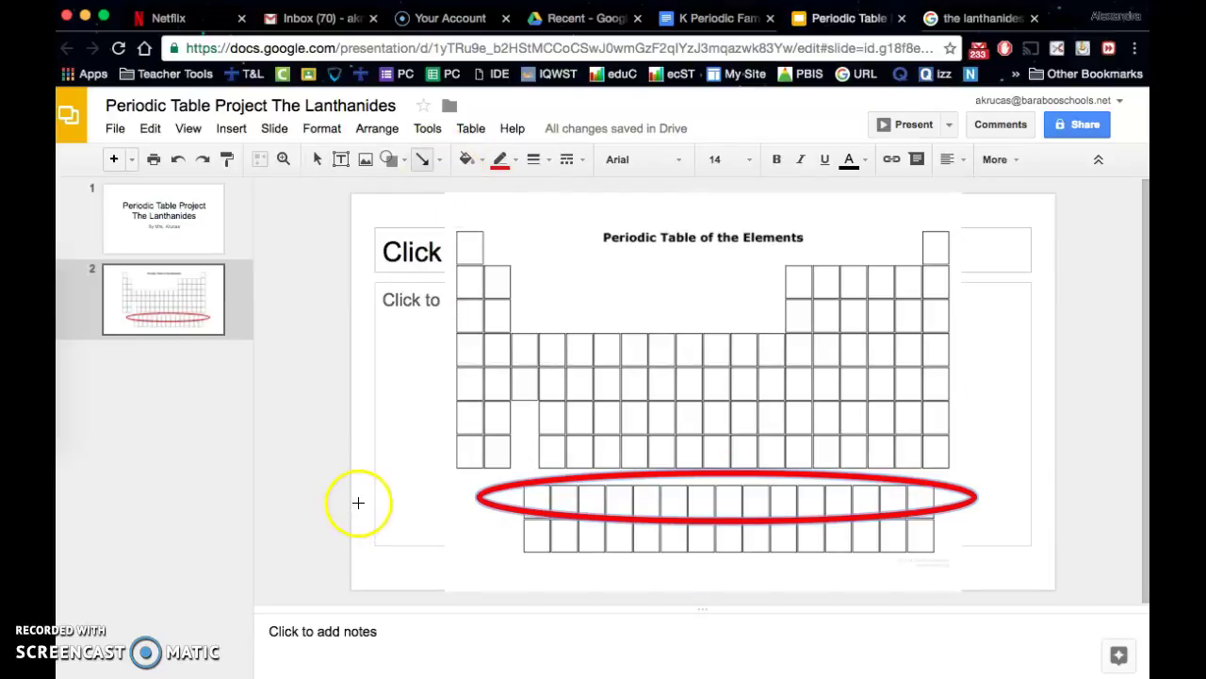
drag(361, 502, 477, 497)
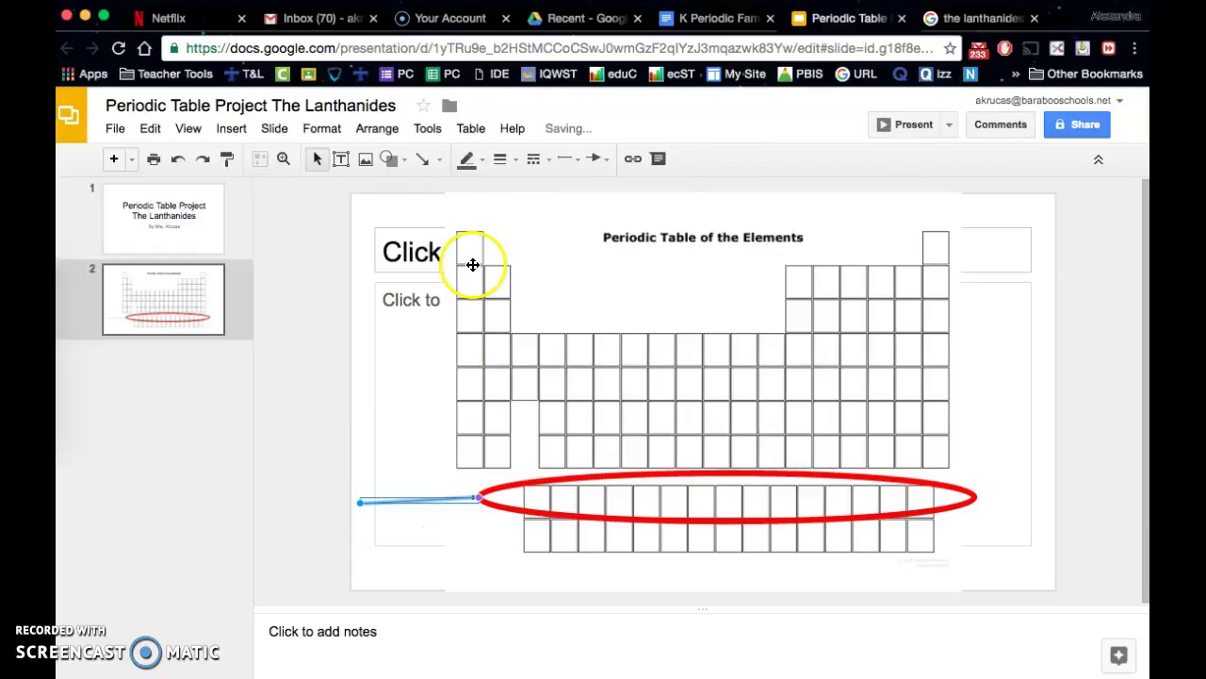
click(502, 160)
click(527, 241)
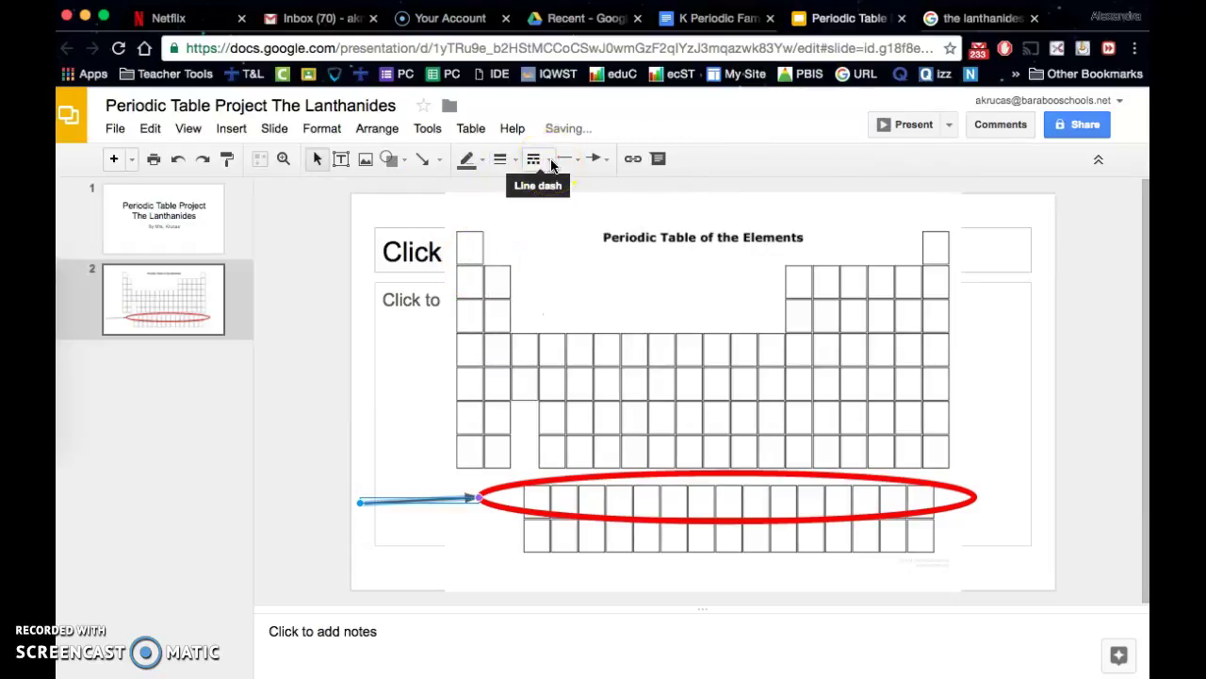
click(466, 159)
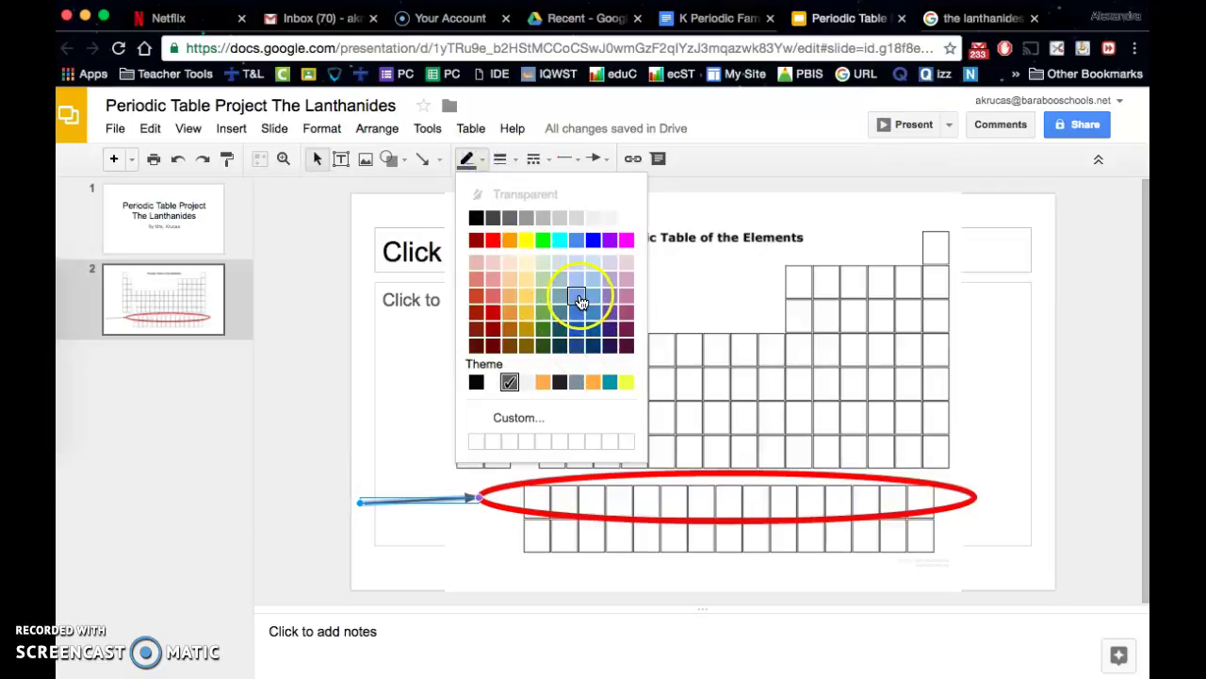
click(578, 298)
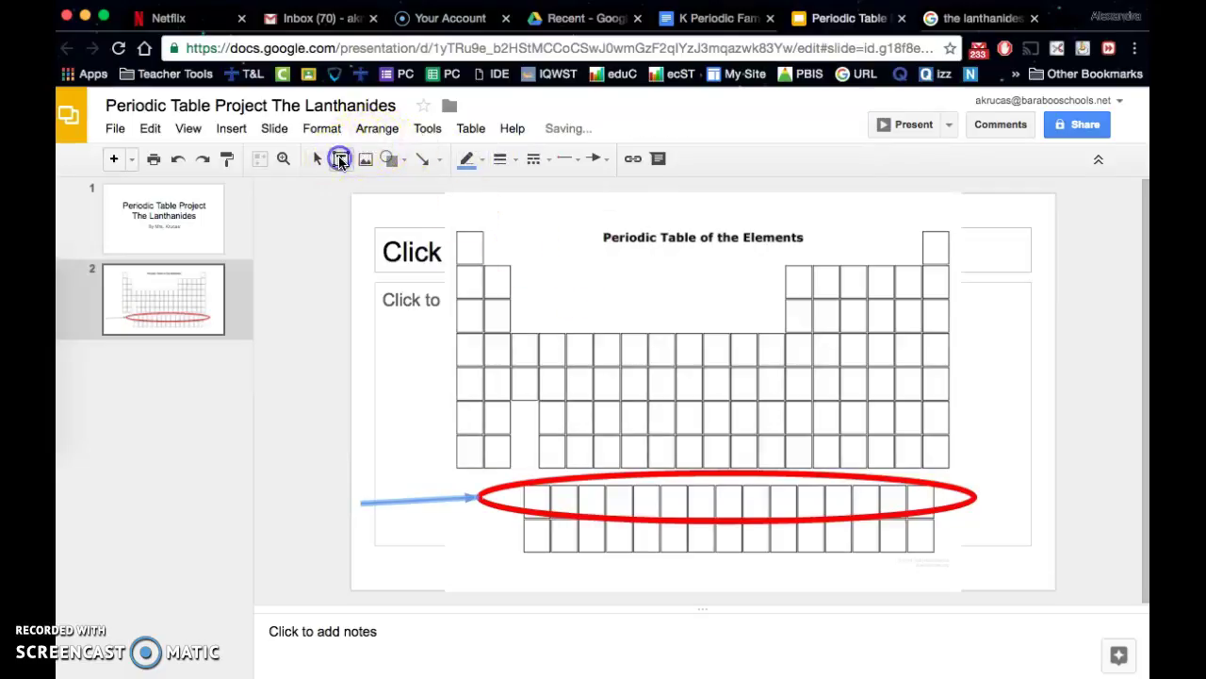
Step: Add a 'The Lanthanides' text label above the arrow at font size 30
click(341, 160)
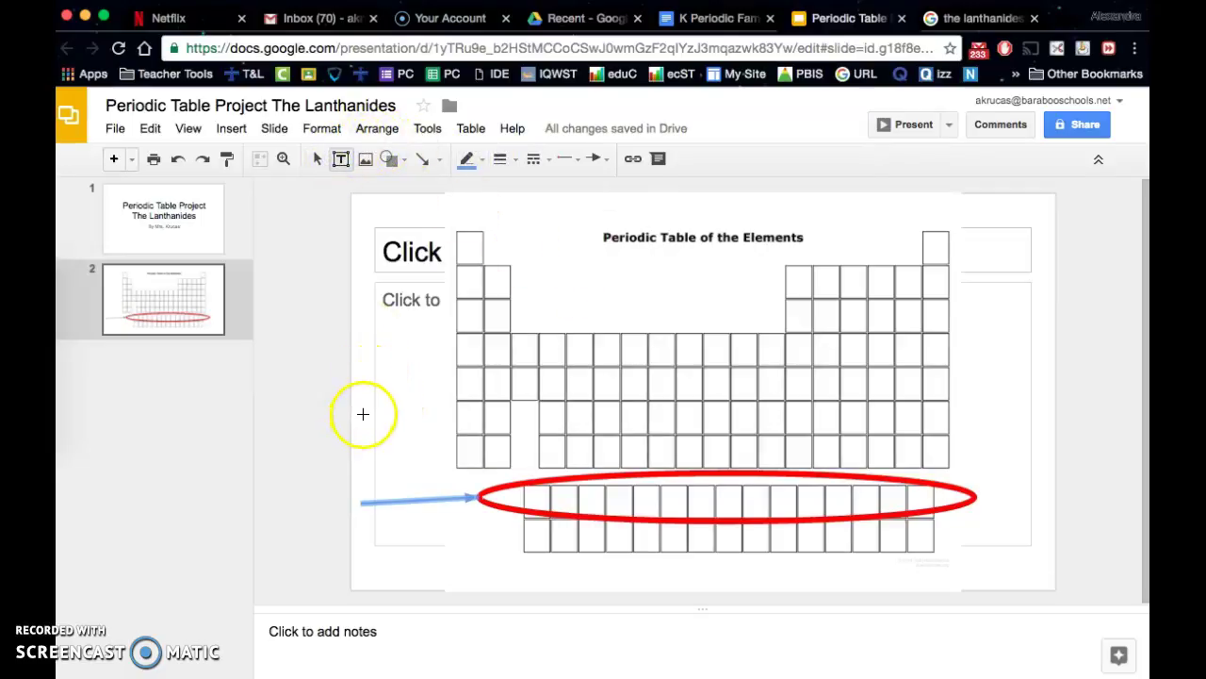
drag(366, 408, 740, 456)
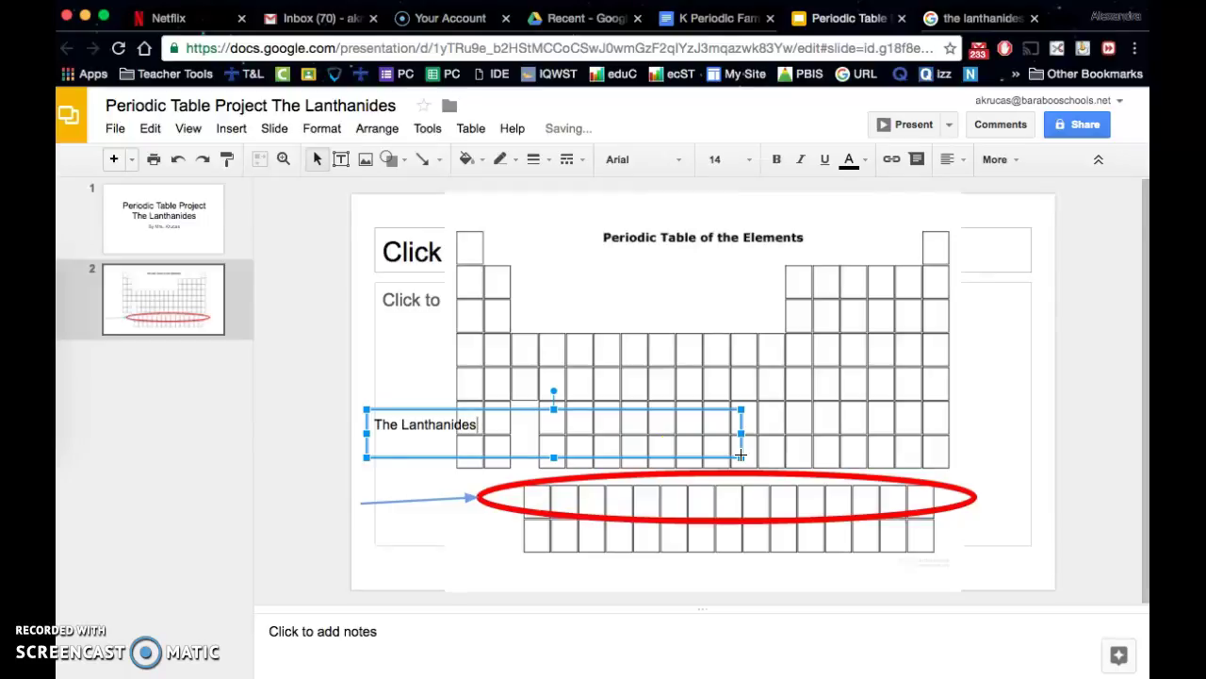
triple_click(478, 425)
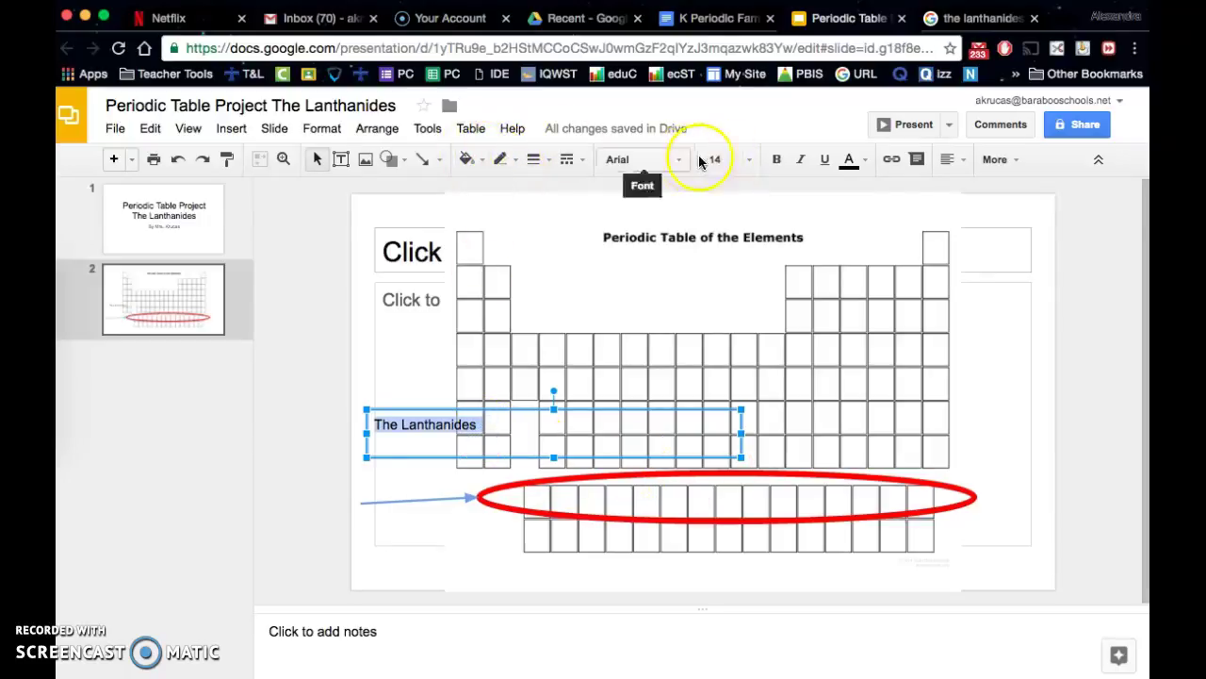
click(749, 160)
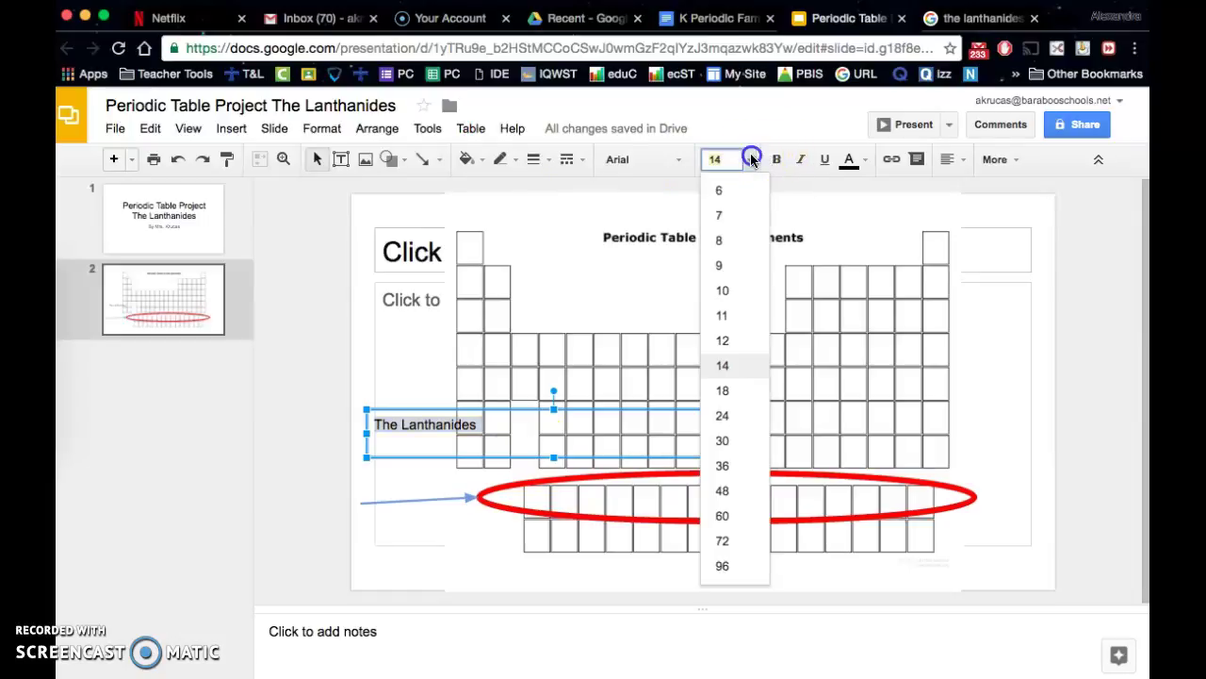
click(737, 443)
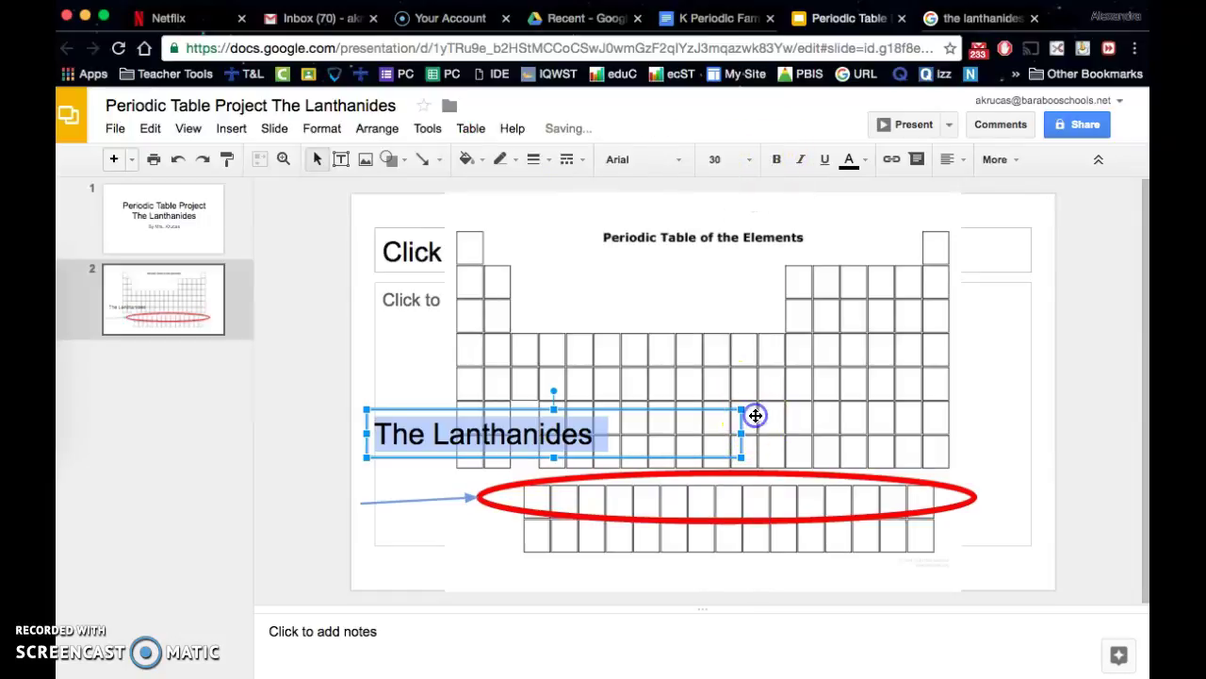
click(756, 419)
click(1013, 478)
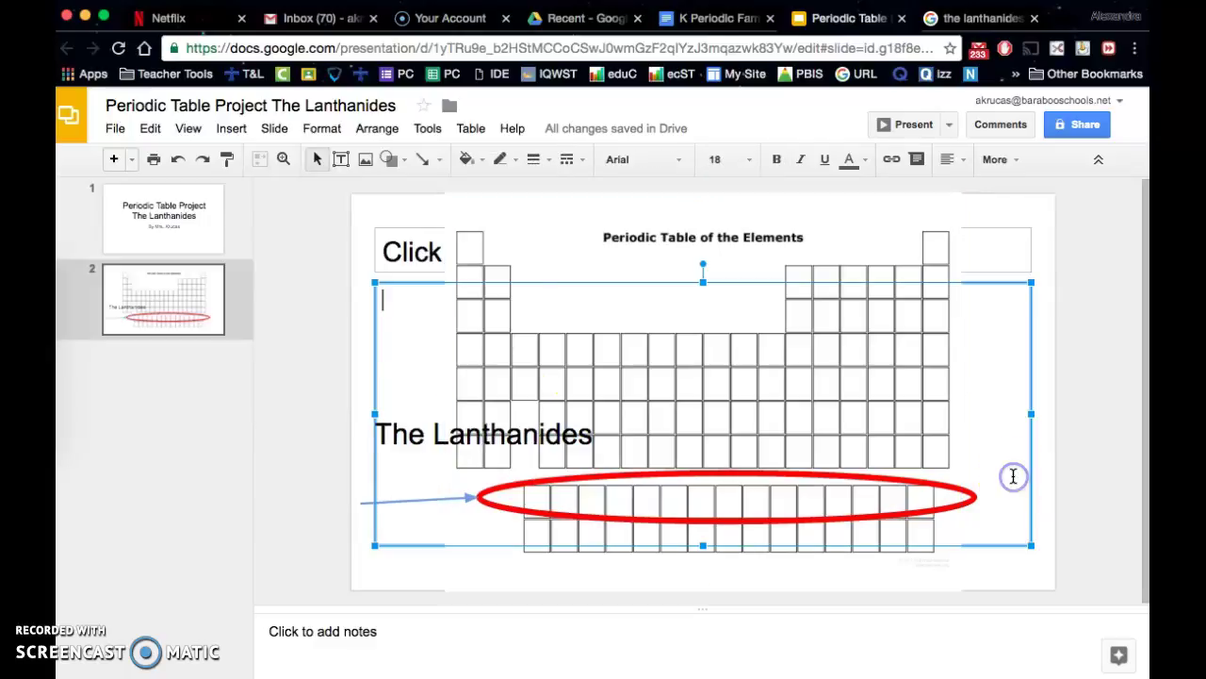
Step: Copy the 'What are lanthanides?' periodic table image from the Google Images results
click(955, 19)
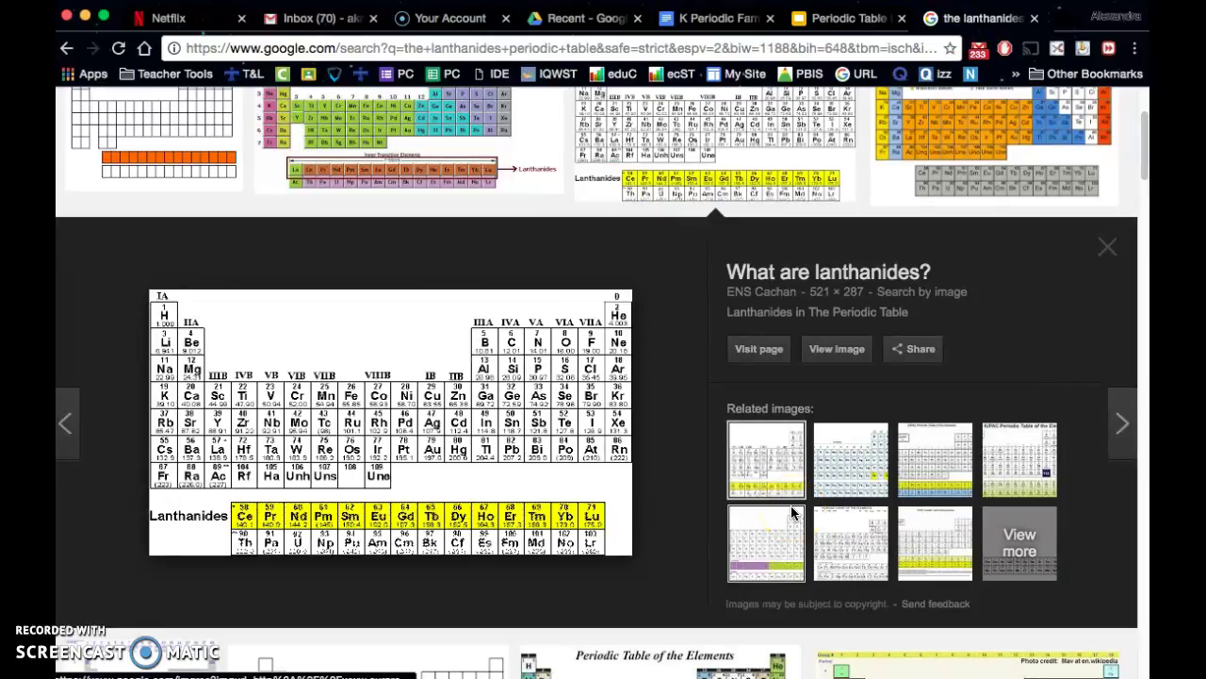
scroll(792, 512, down, 1)
scroll(792, 512, down, 5)
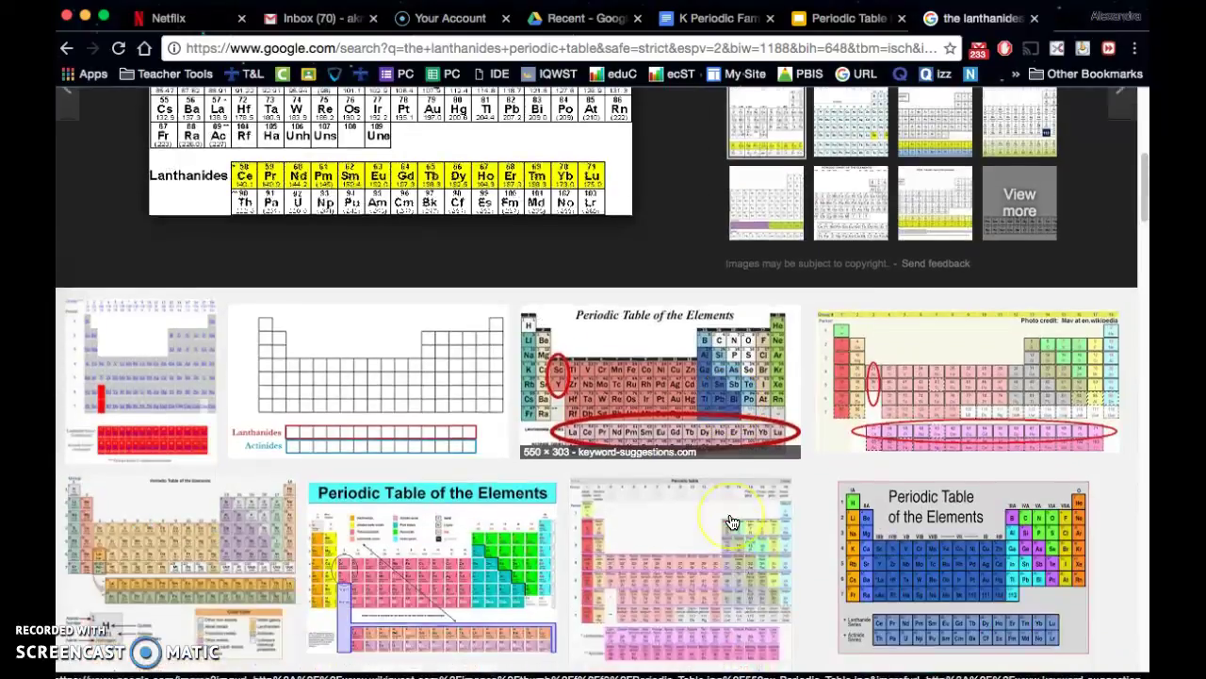
scroll(733, 522, down, 5)
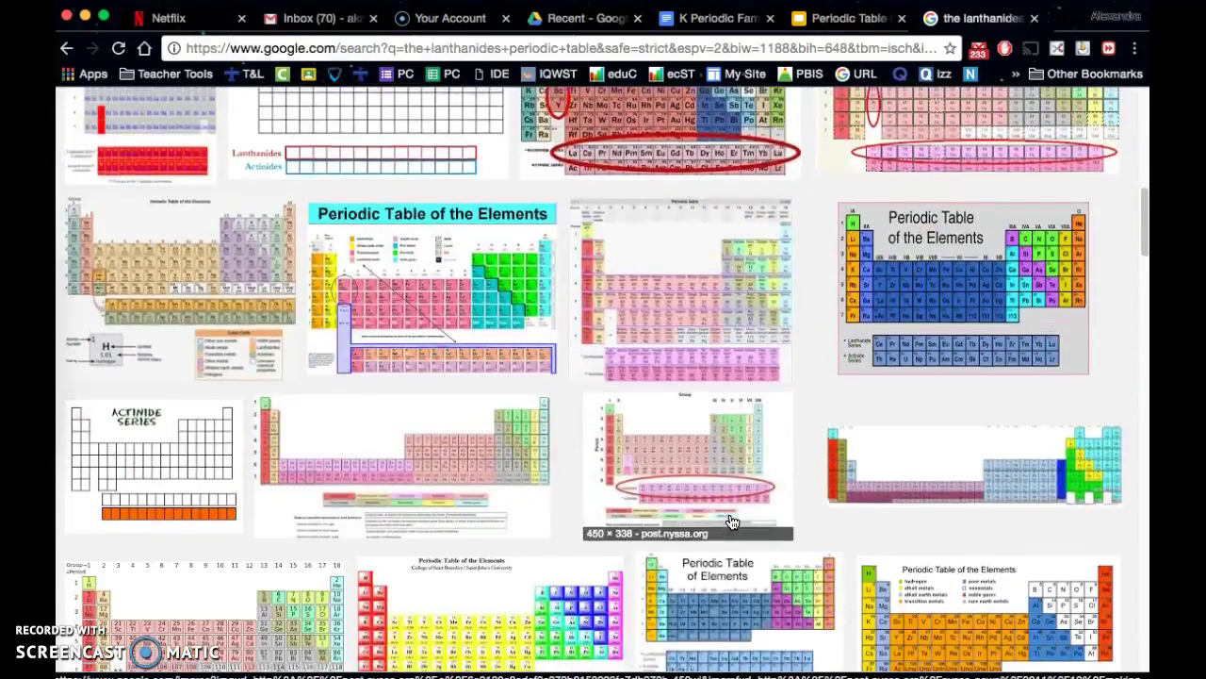
scroll(732, 521, up, 5)
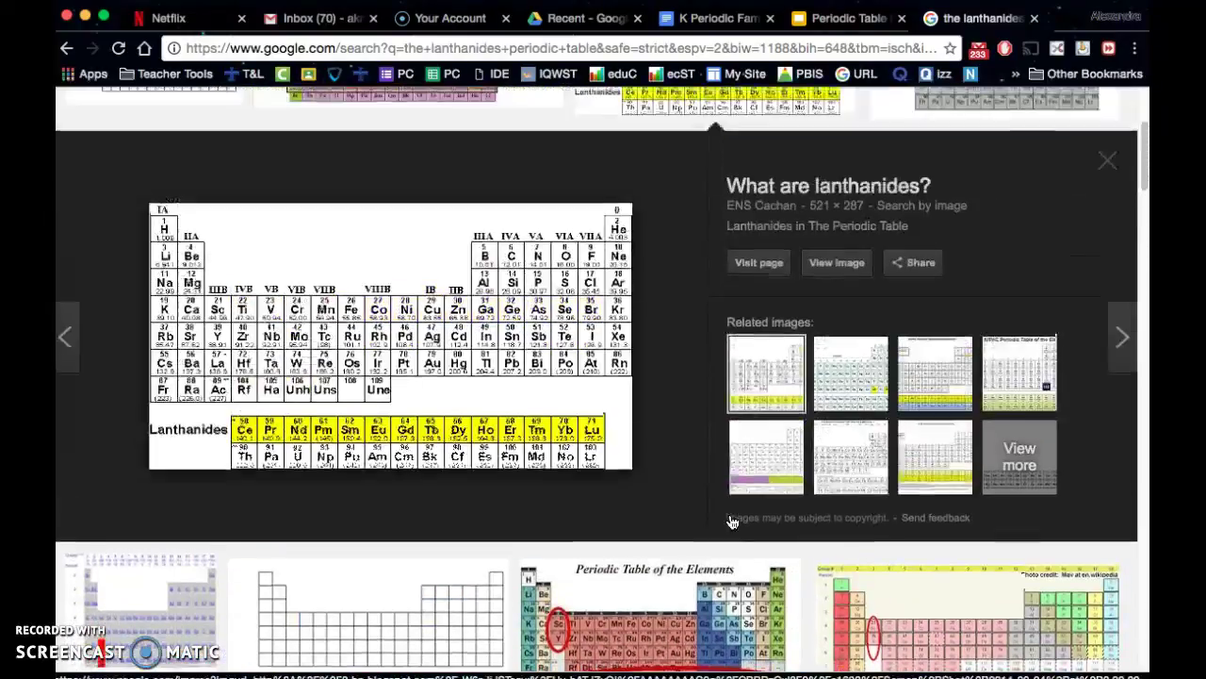
click(569, 416)
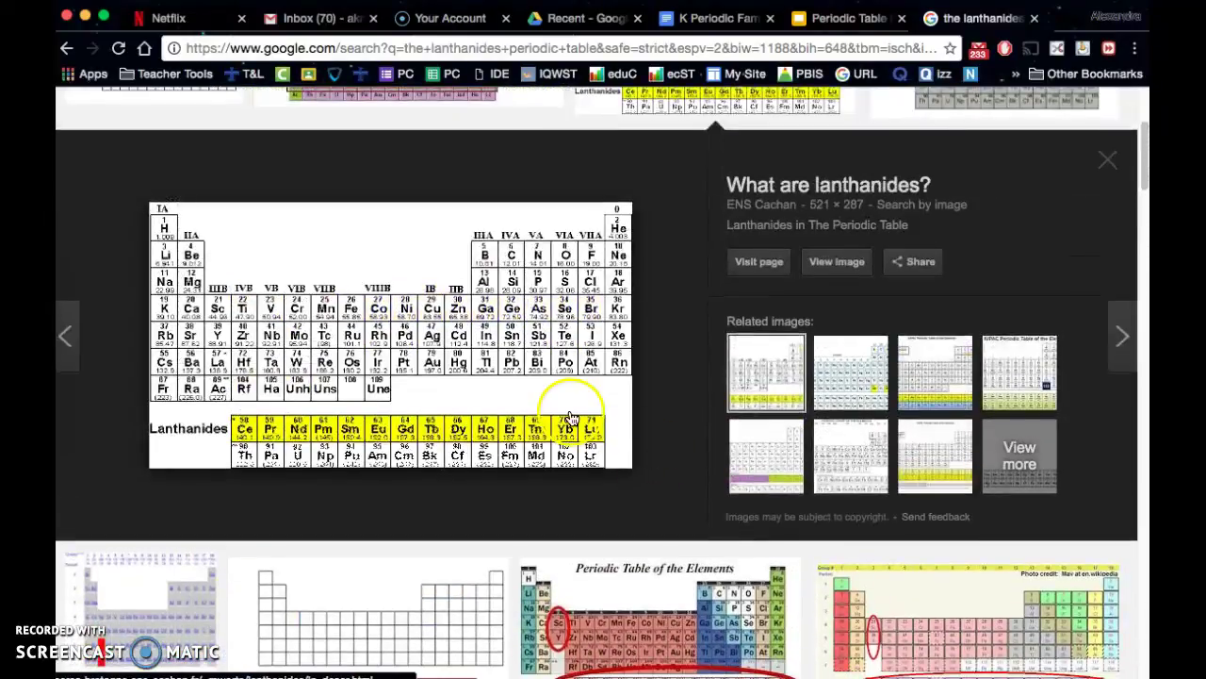
right_click(456, 360)
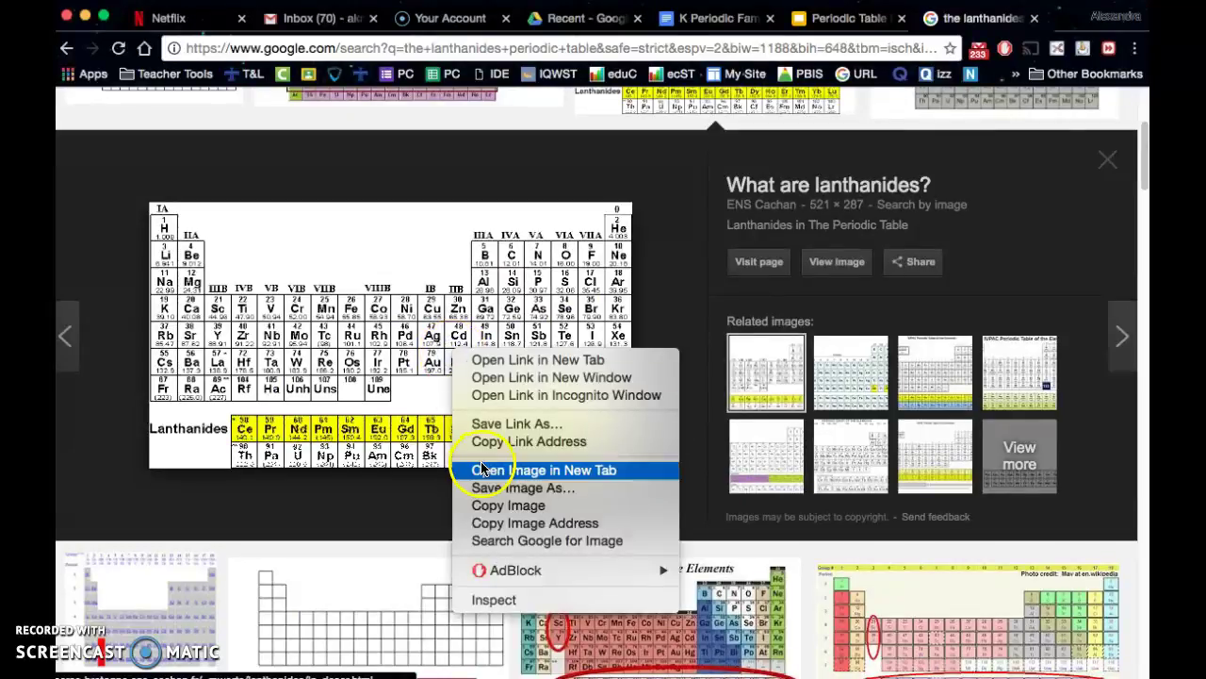
click(487, 506)
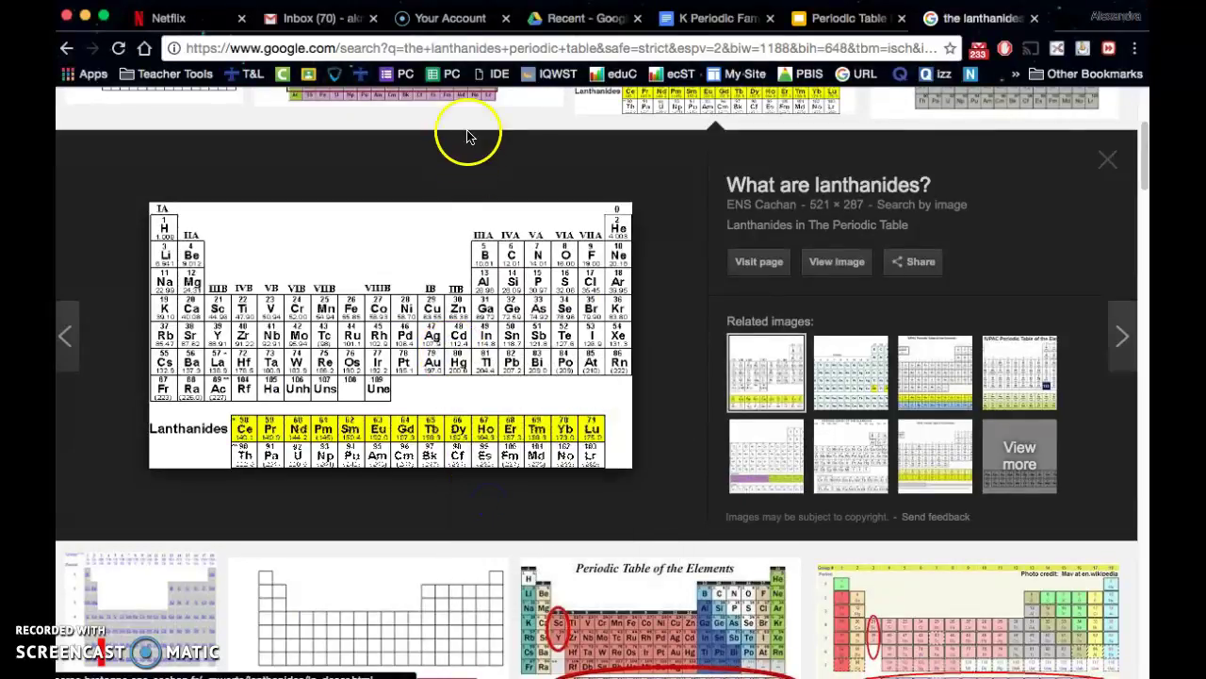
Step: Paste the lanthanides periodic table onto a new Blank-layout slide and enlarge it to fill it
click(825, 18)
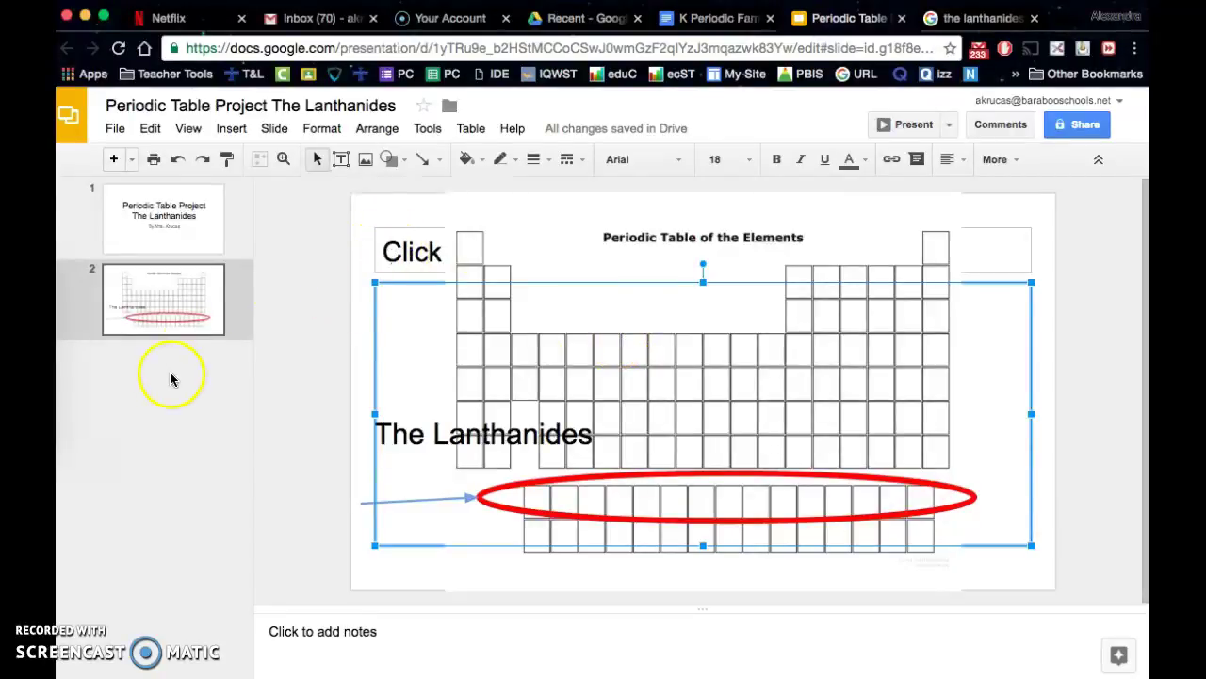
click(114, 160)
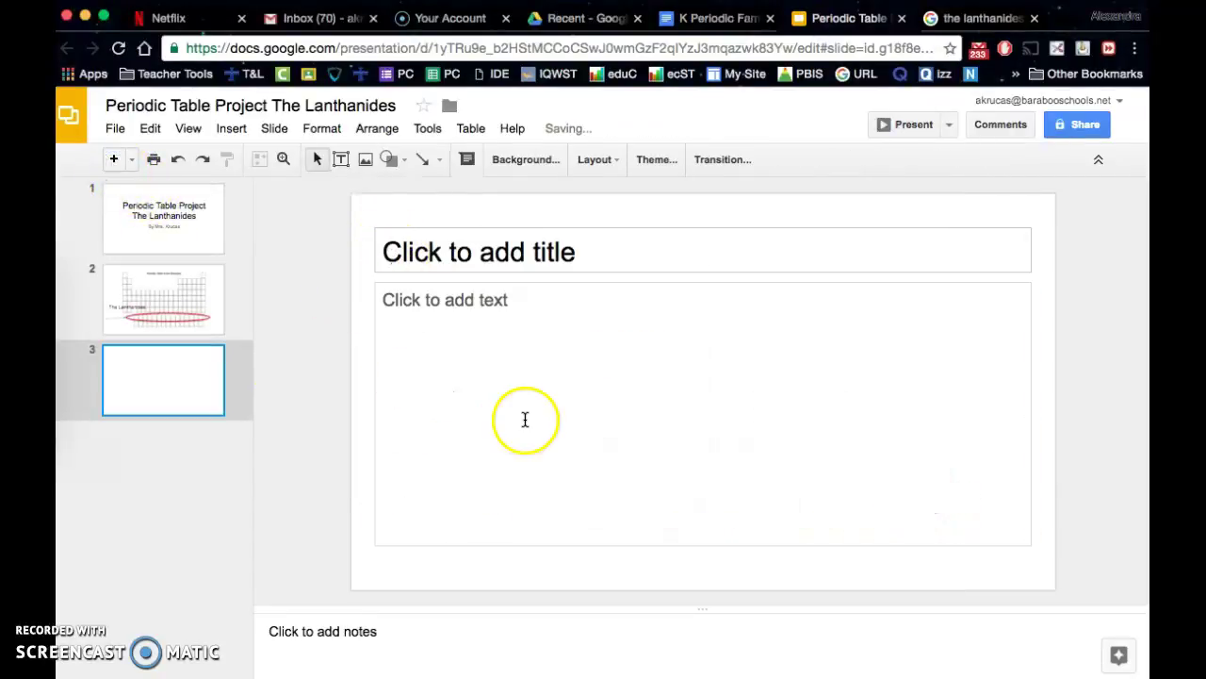
key(ctrl+v)
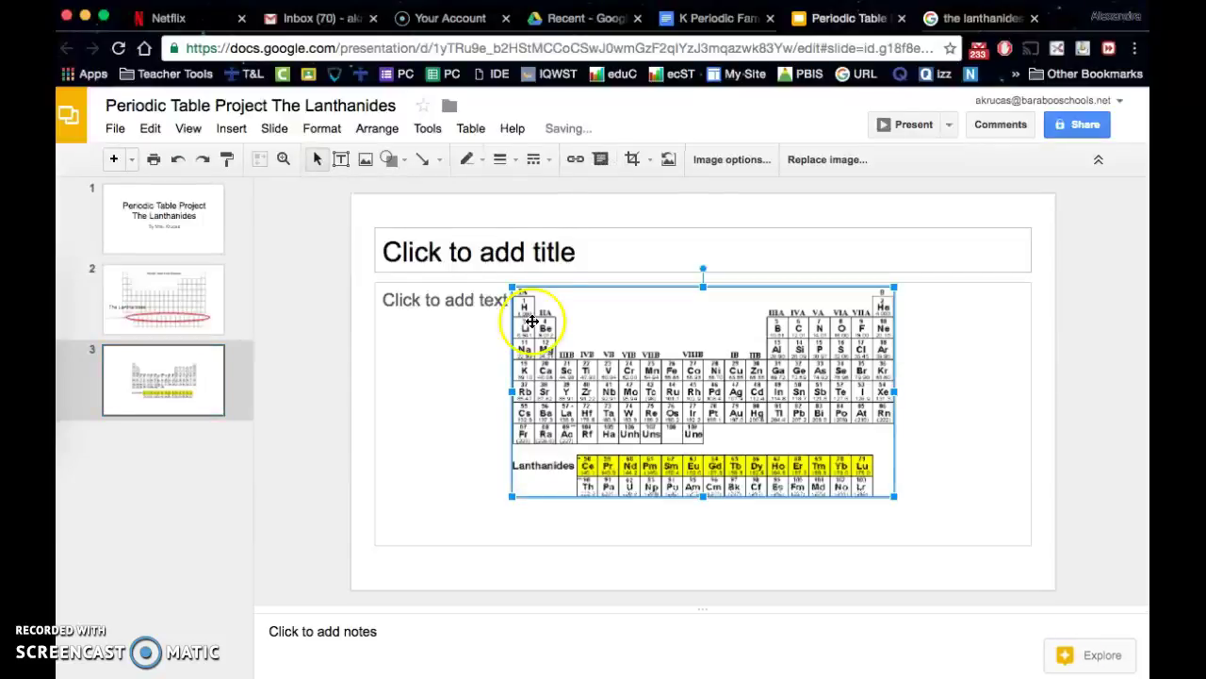
click(428, 201)
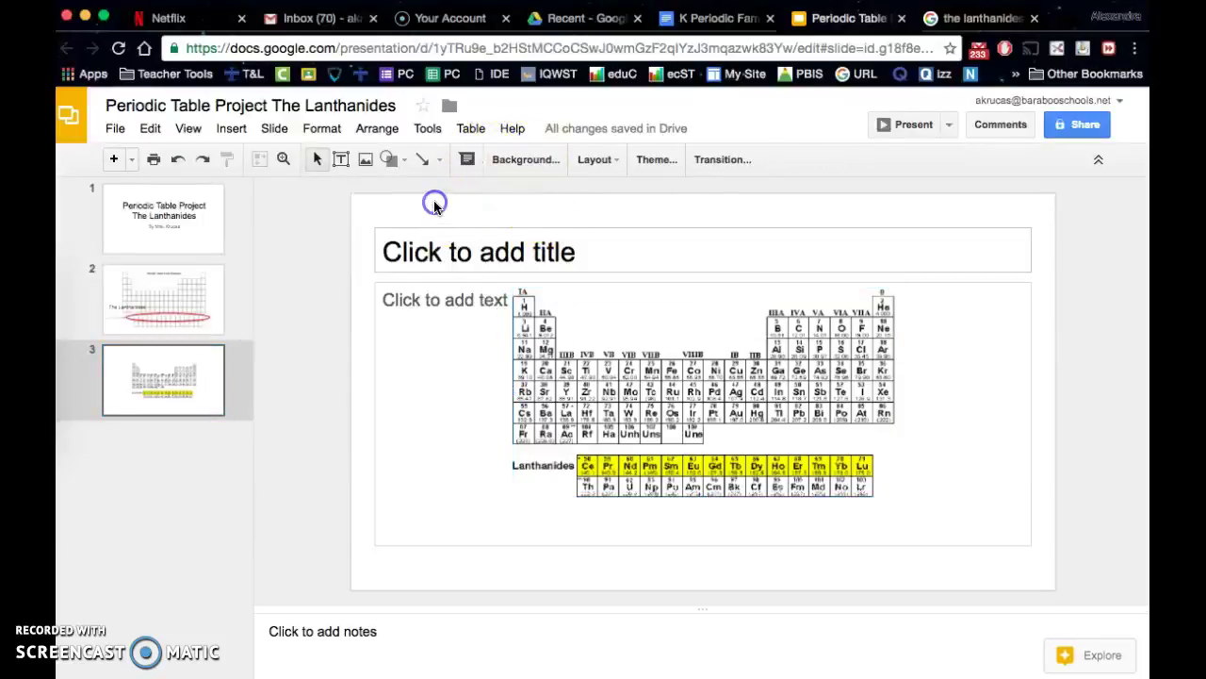
click(608, 161)
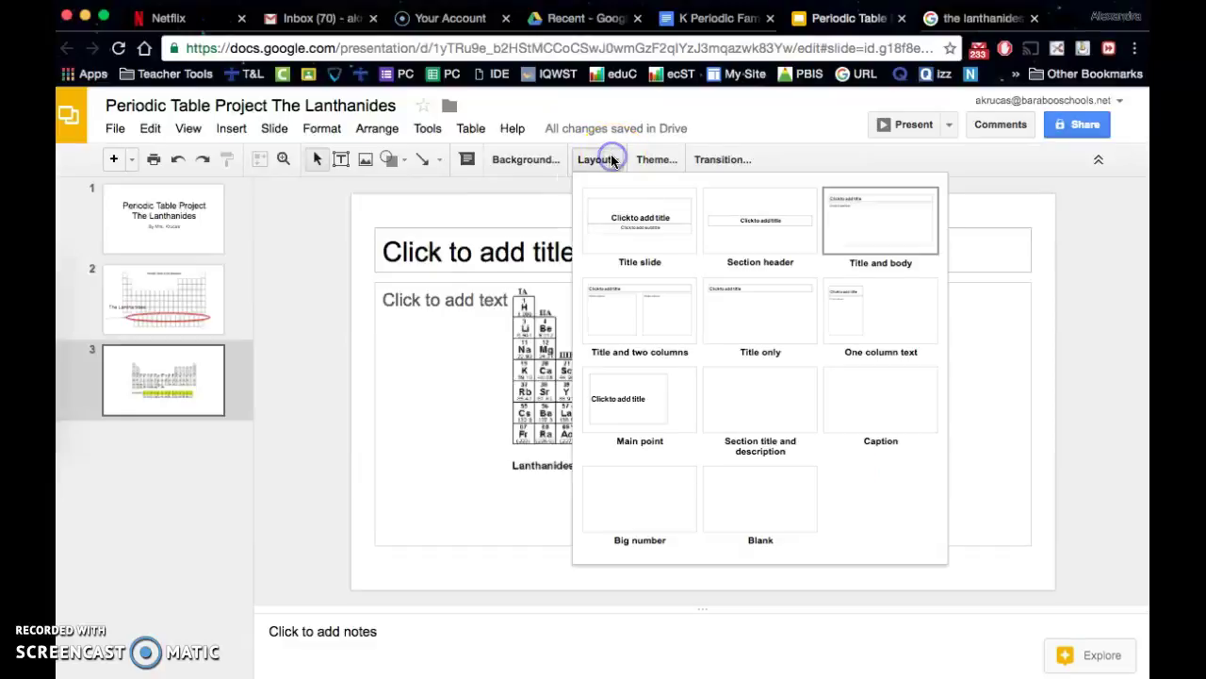
click(773, 481)
drag(704, 407, 618, 340)
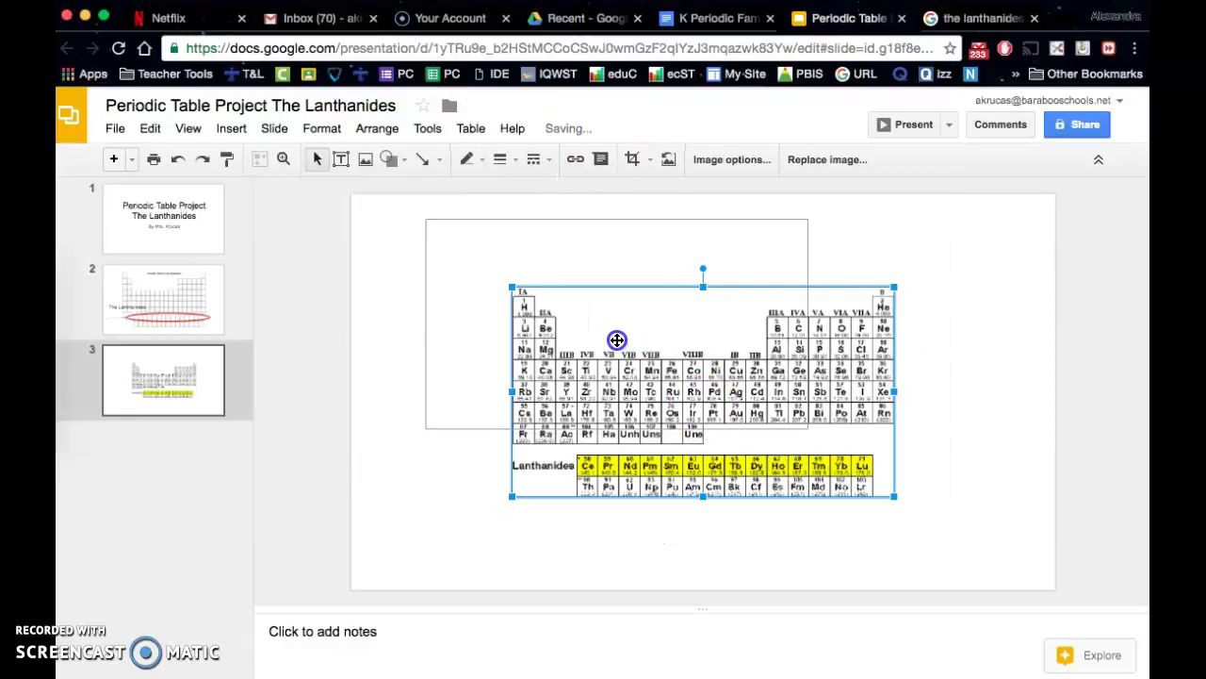
drag(809, 430, 975, 551)
drag(860, 405, 838, 432)
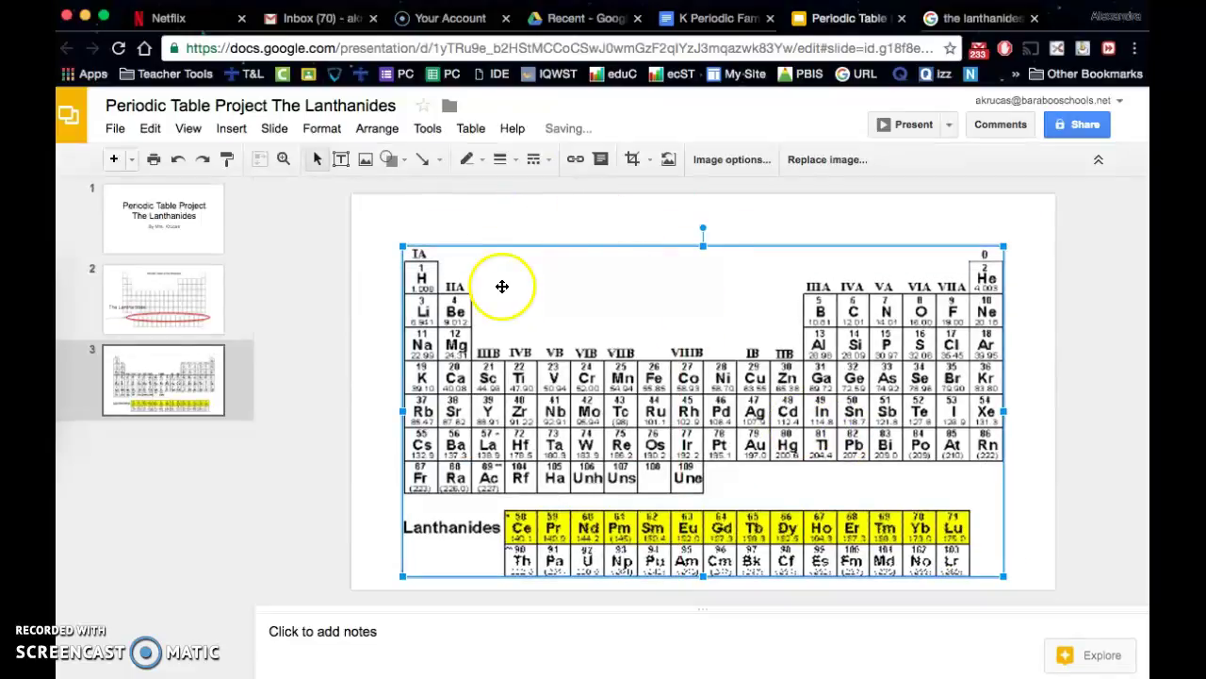
Step: Delete the older periodic table slide and select the spot for a new slide
click(127, 323)
key(Delete)
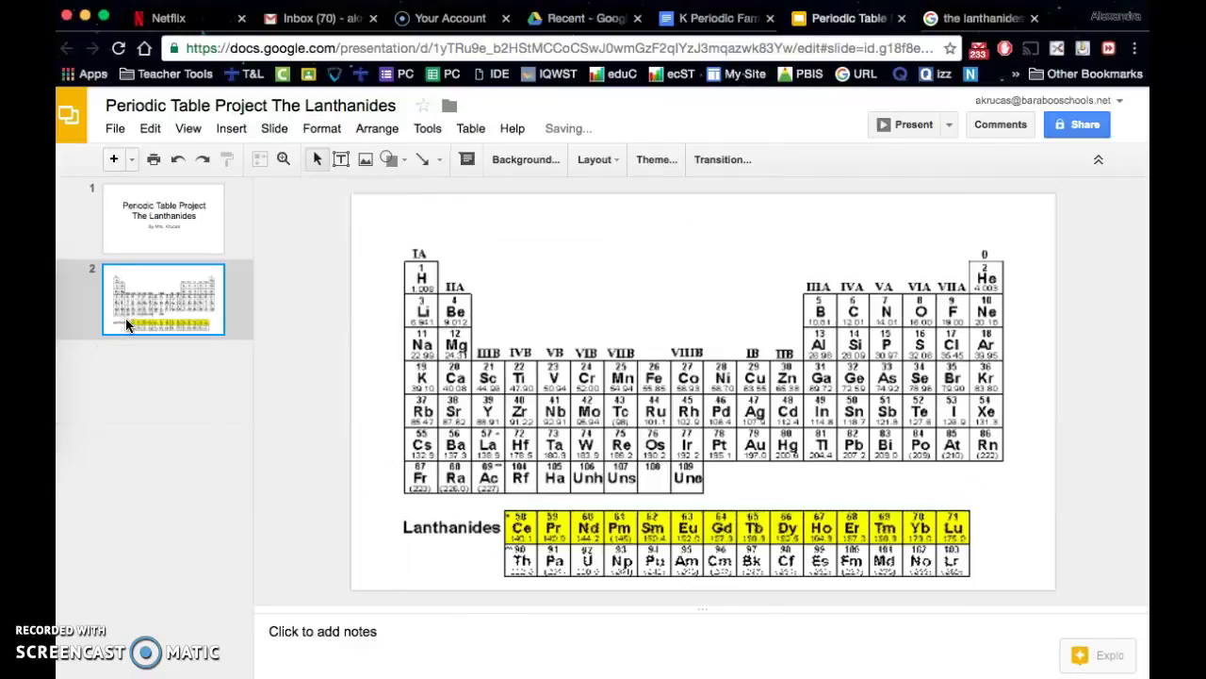
click(161, 398)
Step: Add a third slide using the Title and two columns layout, then return to slide 2
click(109, 162)
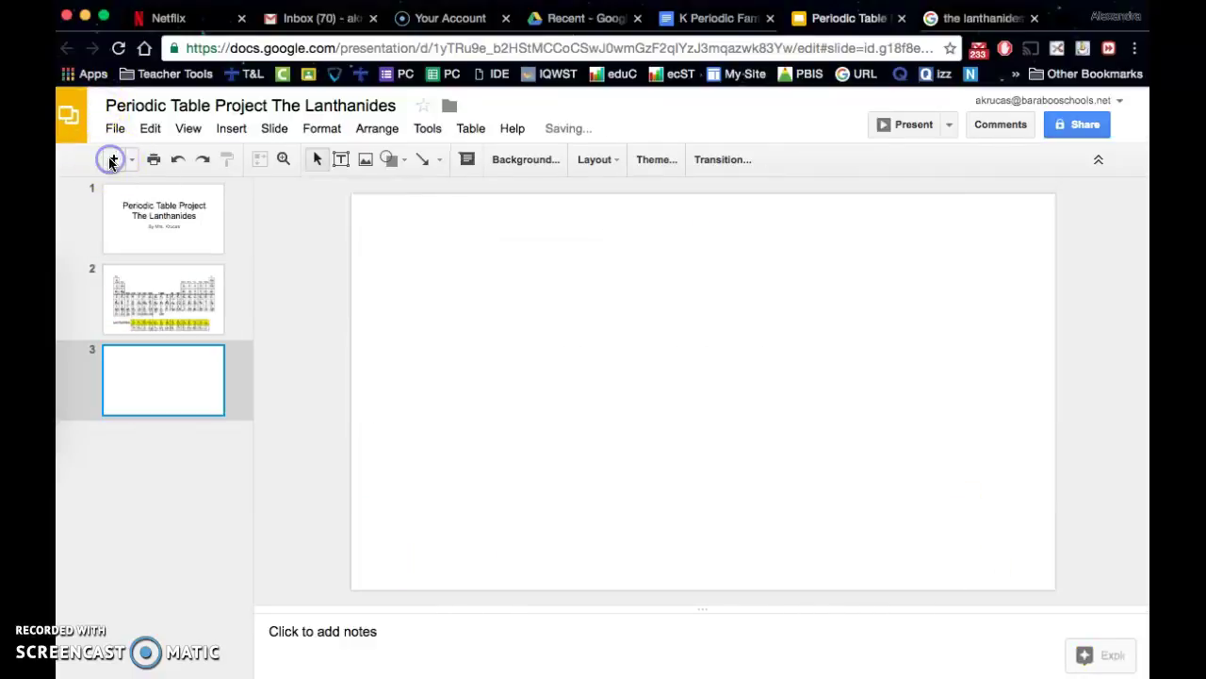
click(599, 159)
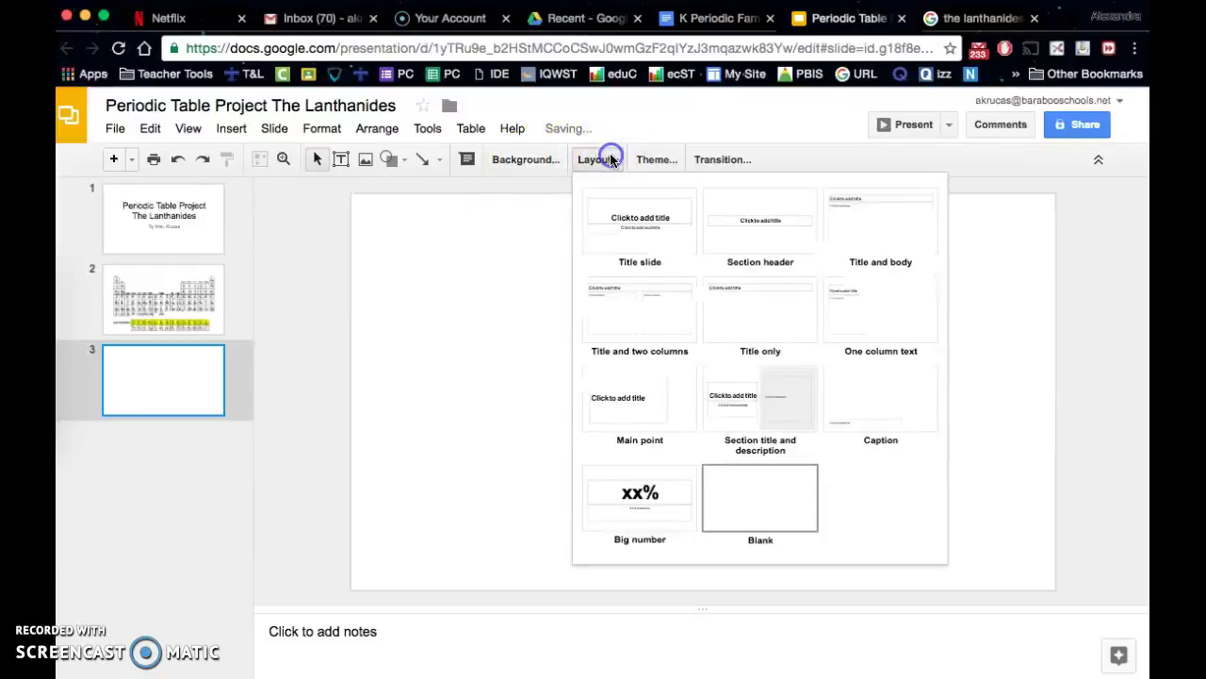
click(660, 323)
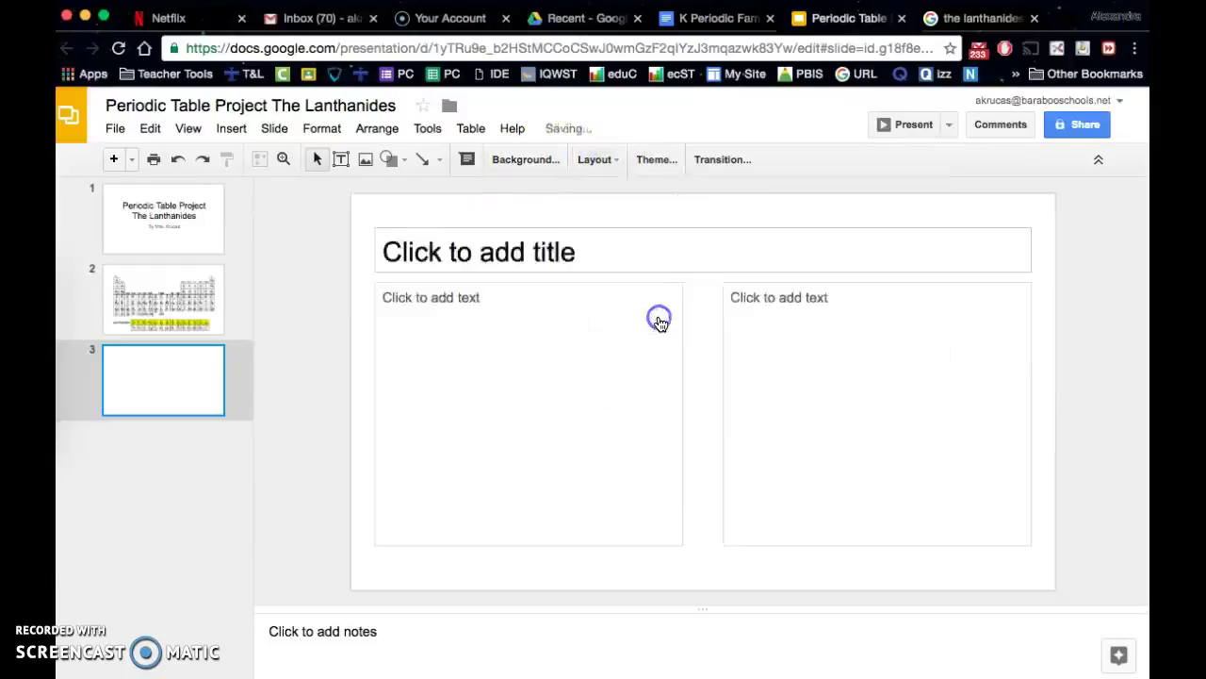
click(539, 243)
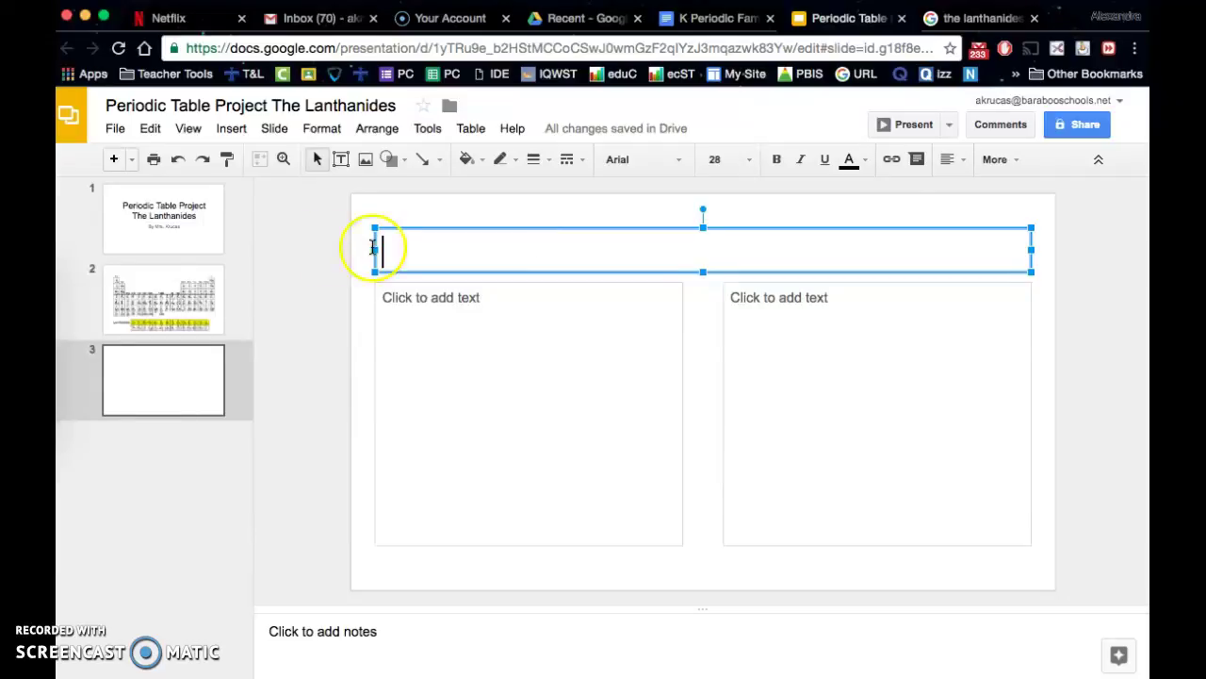
click(154, 291)
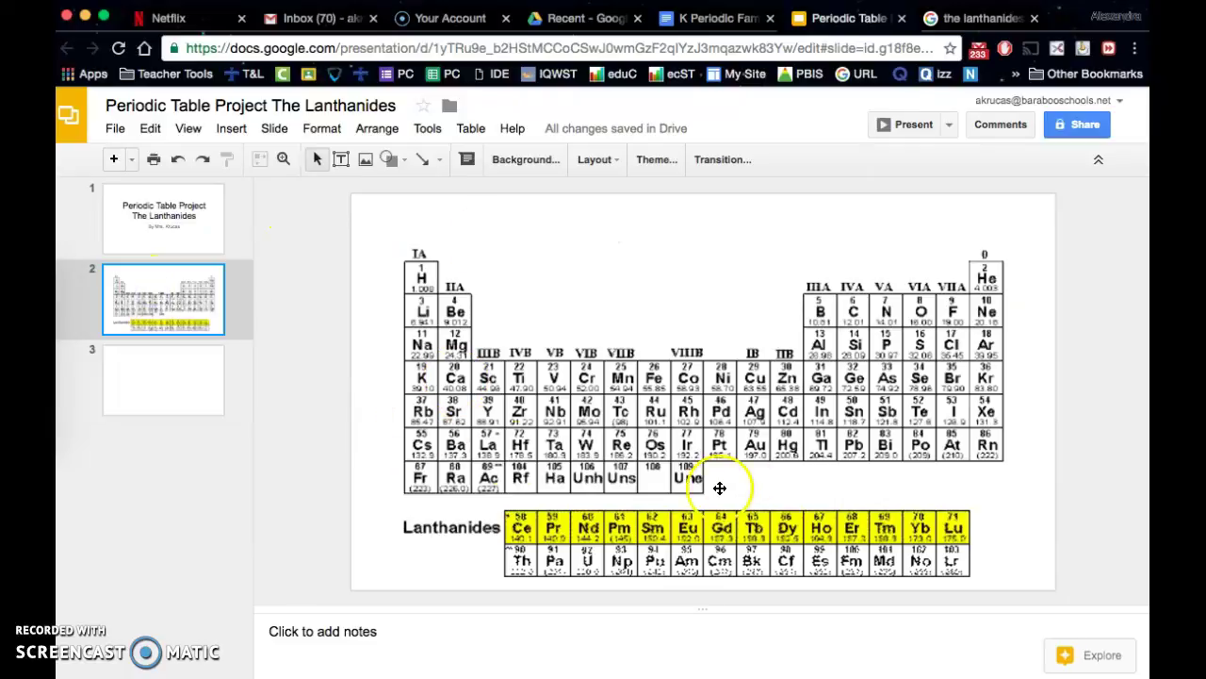
Step: Browse the Luminescent Lanthanides site and open its 'about these pages' page
click(976, 15)
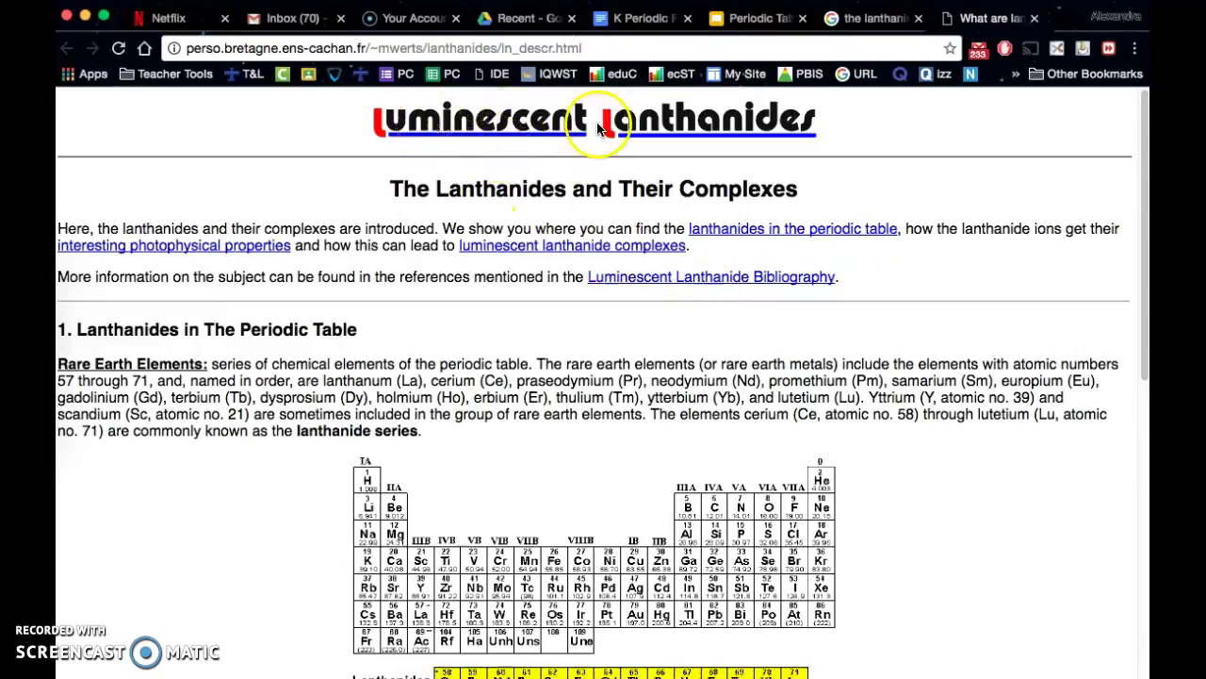
scroll(637, 454, down, 10)
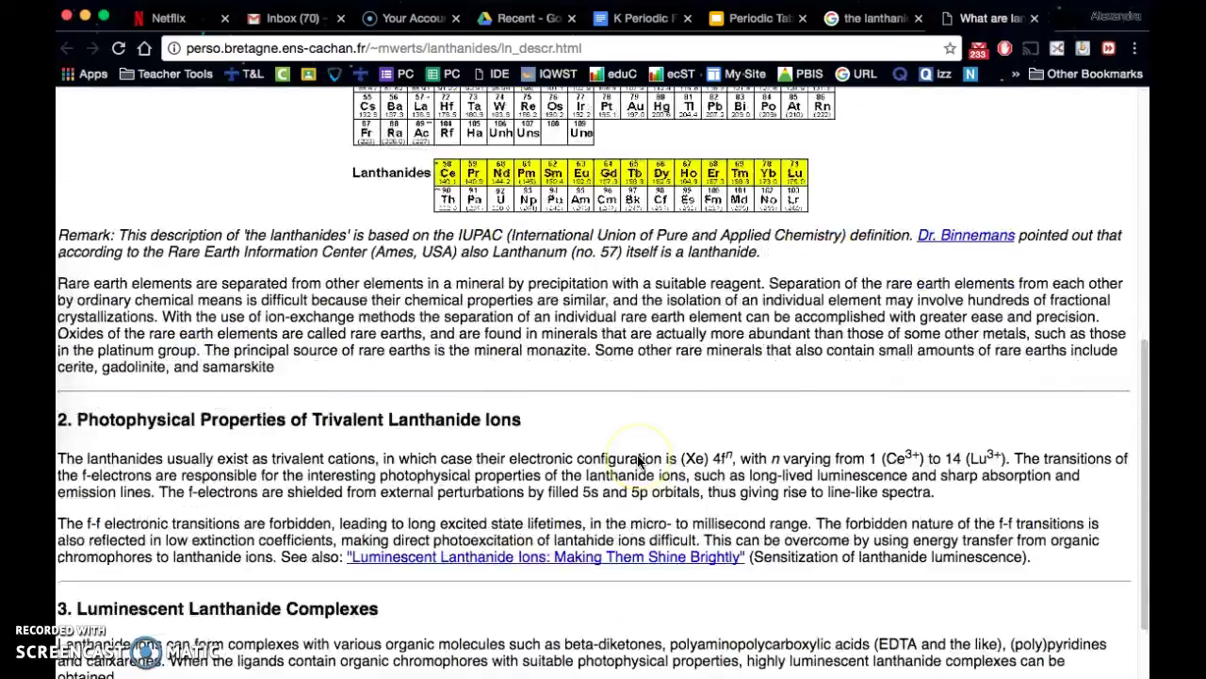
scroll(637, 457, up, 1)
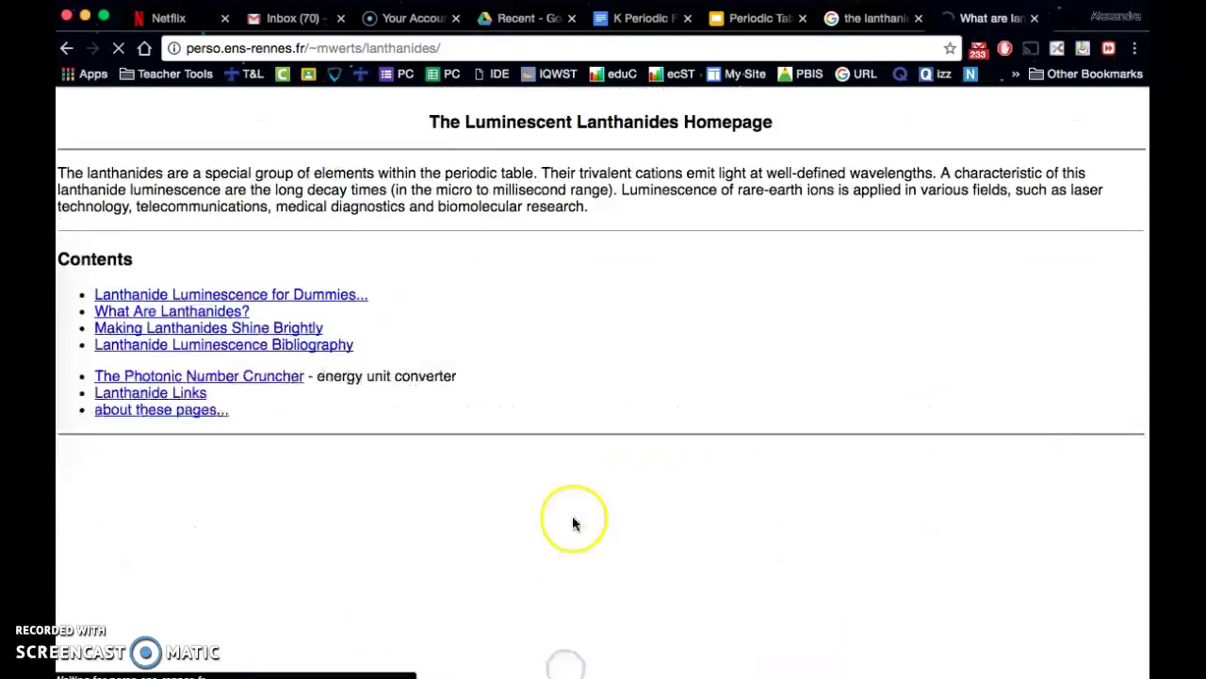
scroll(577, 370, up, 1)
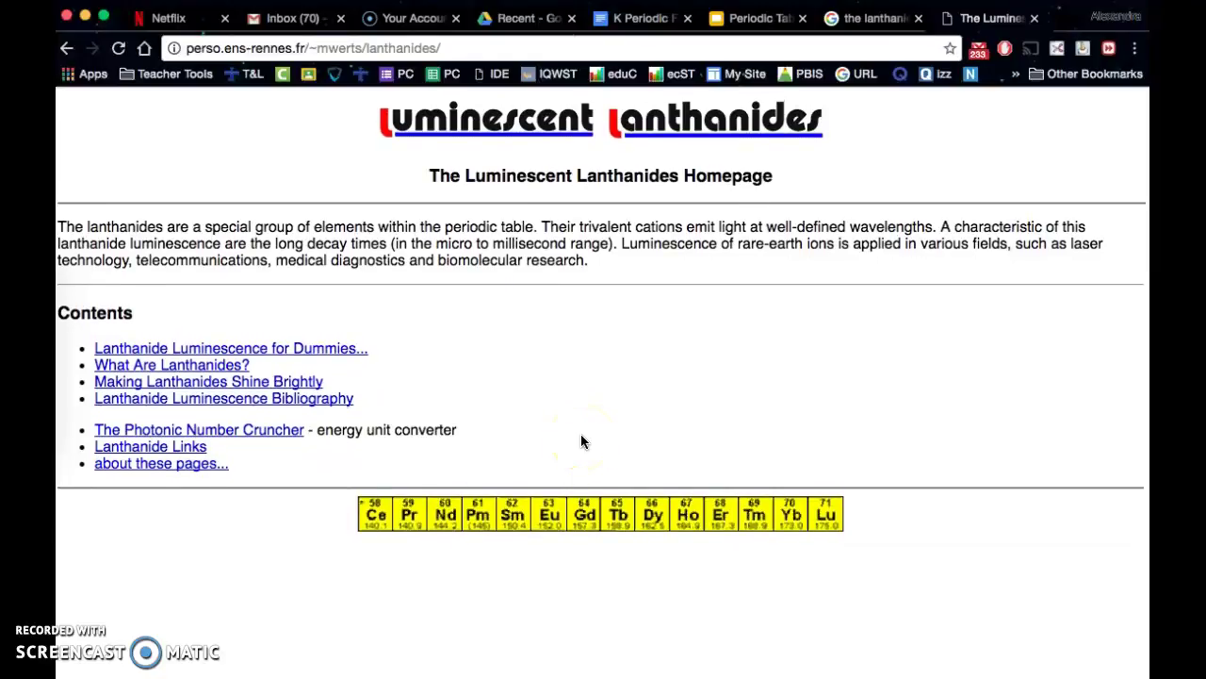
click(172, 460)
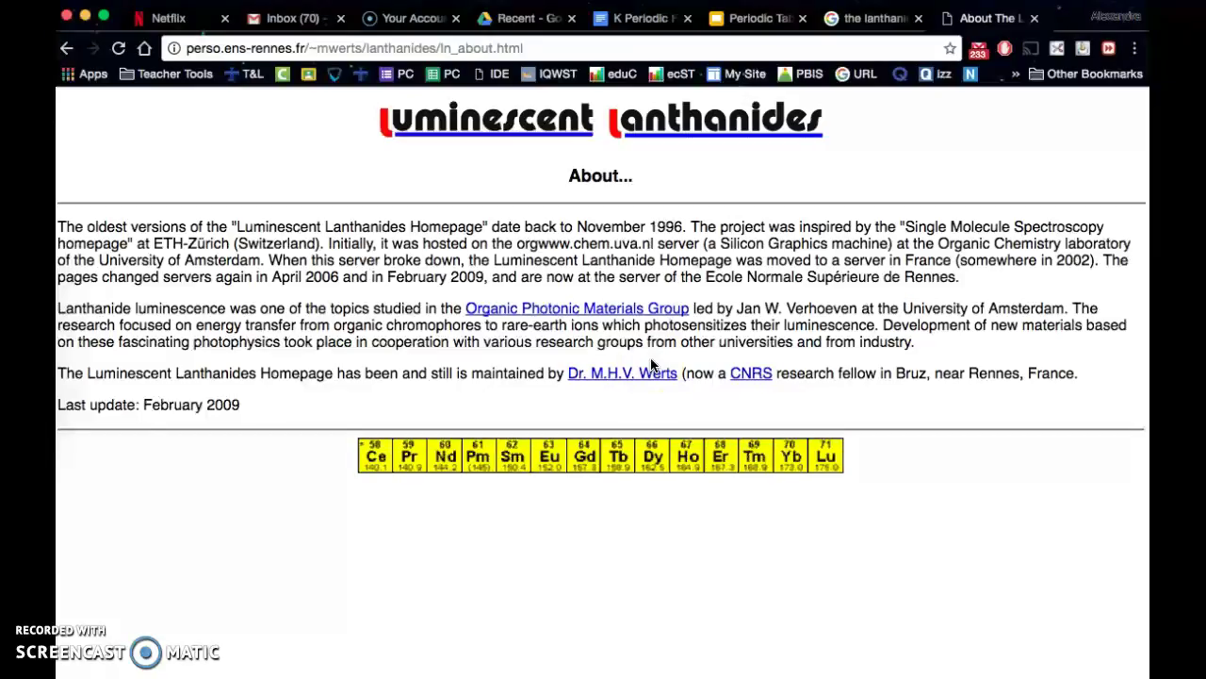
Step: Search 'easy bib' in a new tab and open the EasyBib website
click(1066, 24)
text(eas)
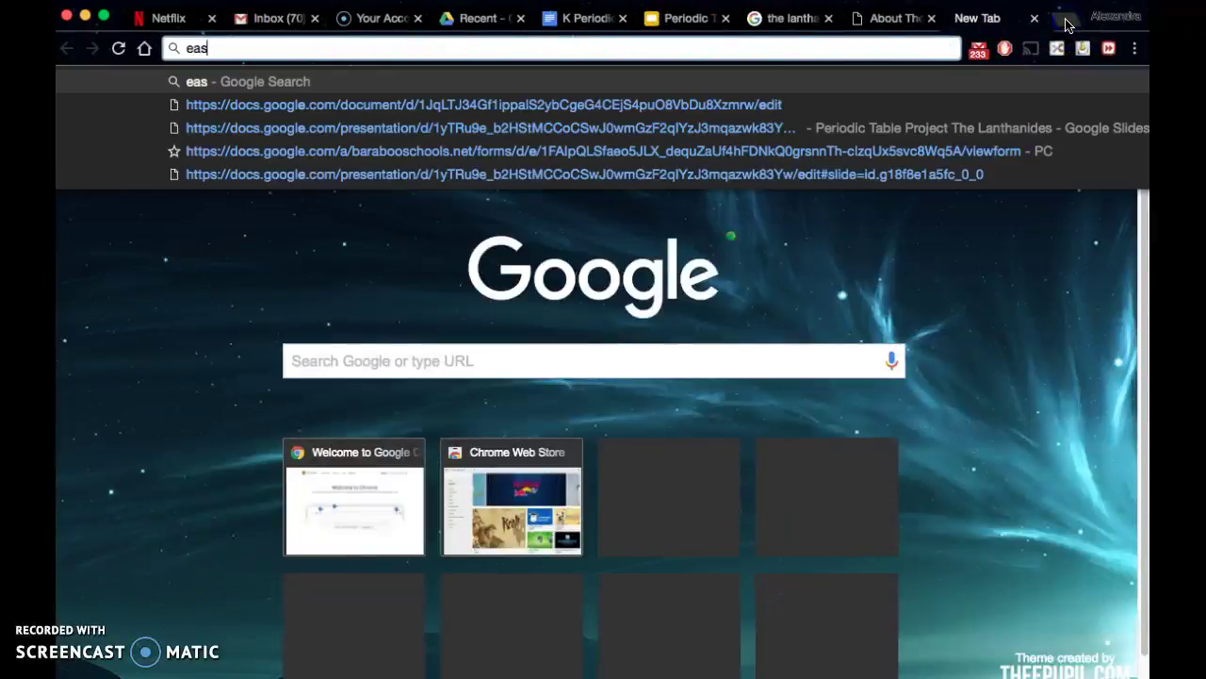
text(y bib)
key(Return)
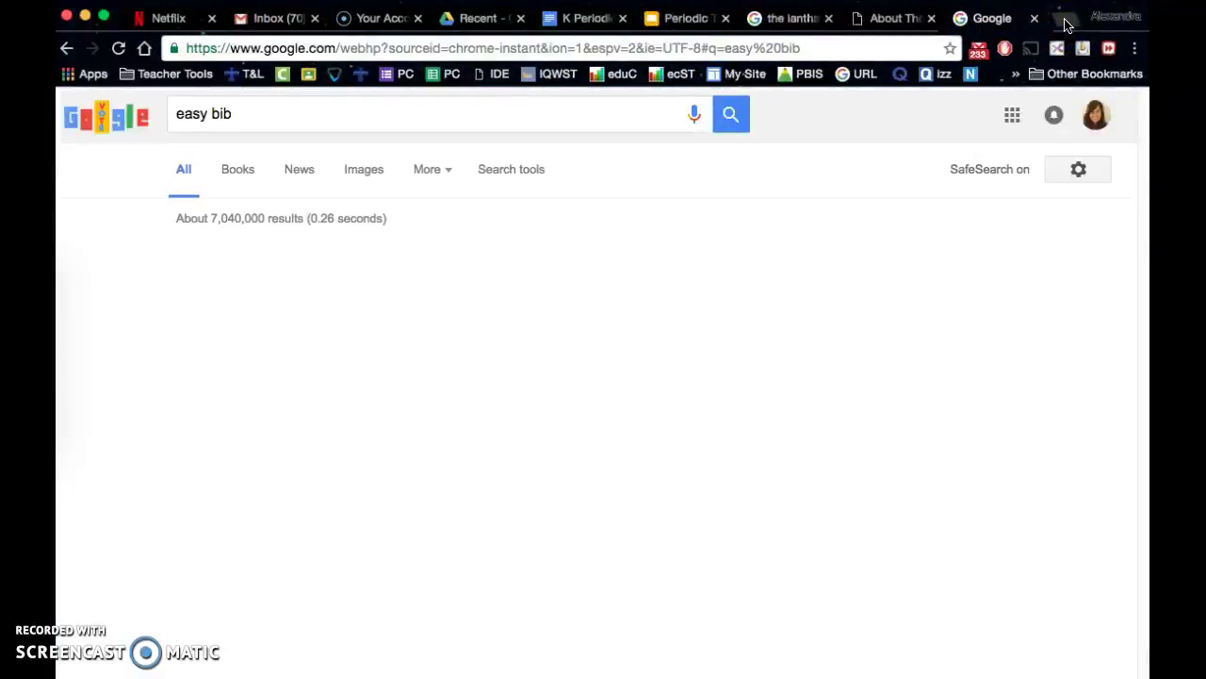
click(392, 257)
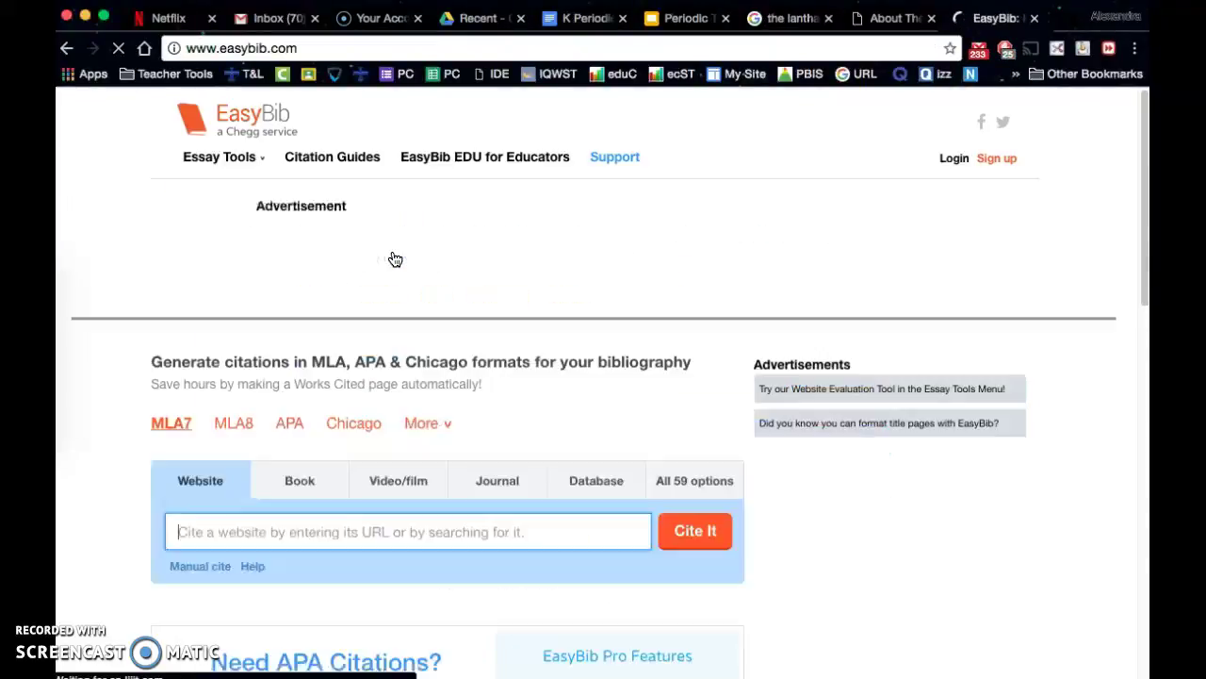
Step: Copy the lanthanides description page URL and look it up in EasyBib's Website field
click(880, 23)
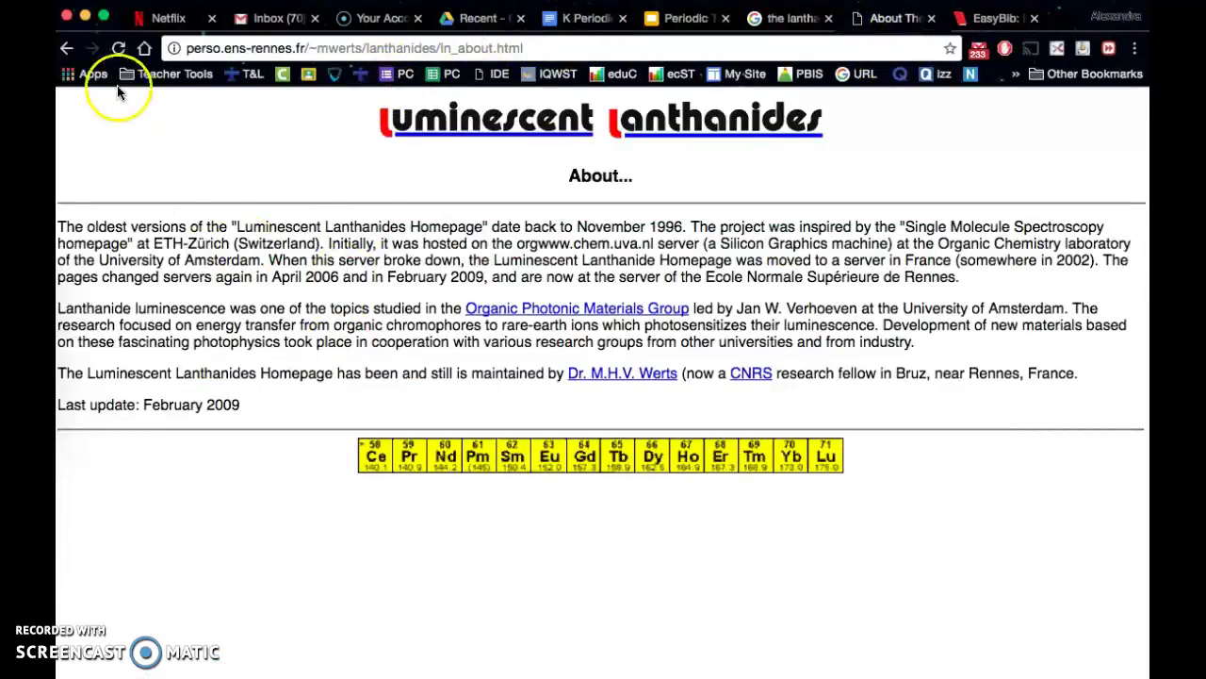
click(67, 47)
click(67, 47)
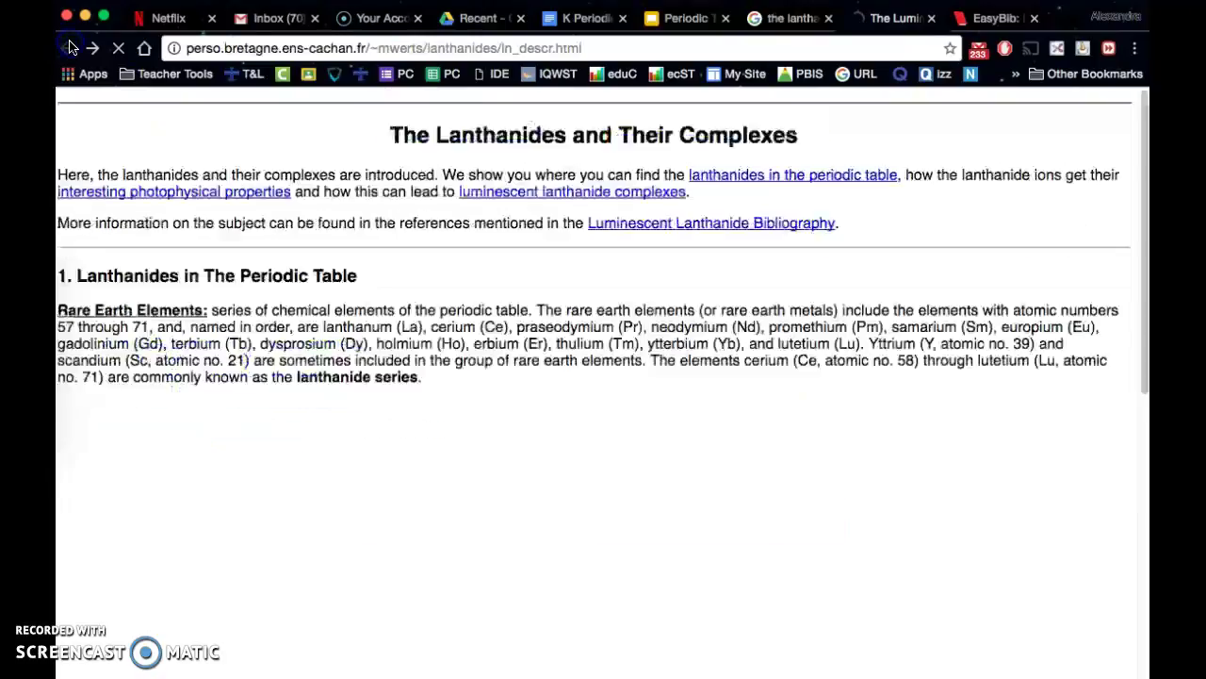
click(252, 47)
key(super+c)
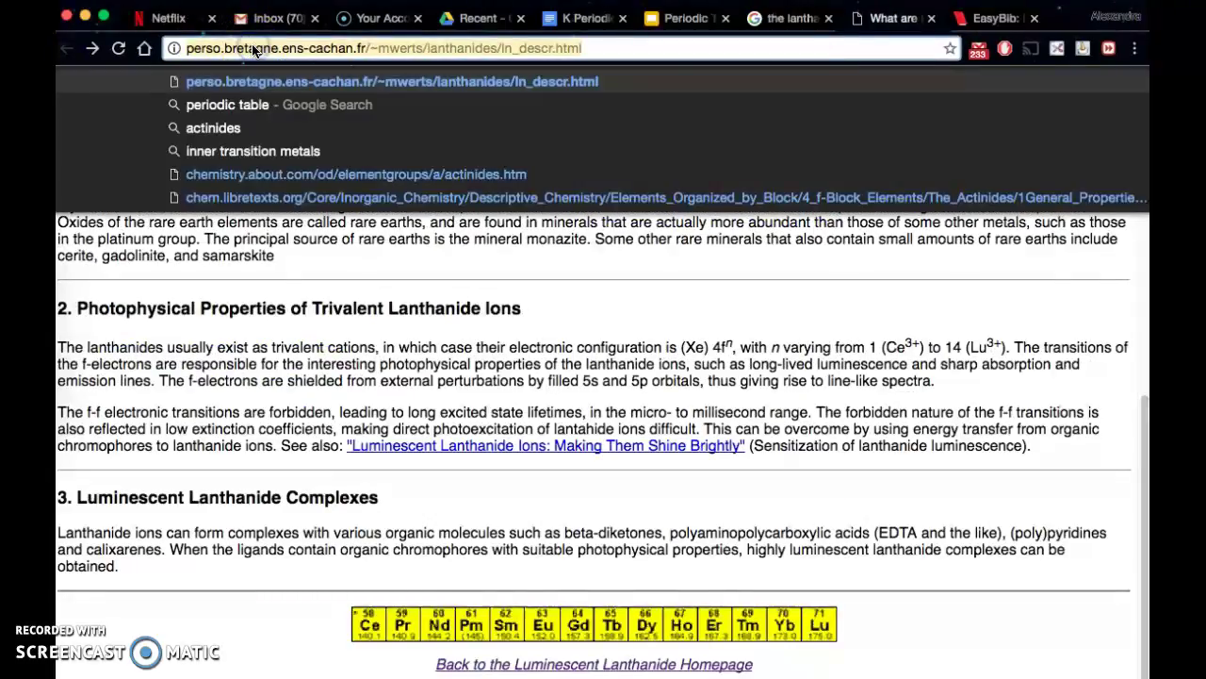
click(997, 18)
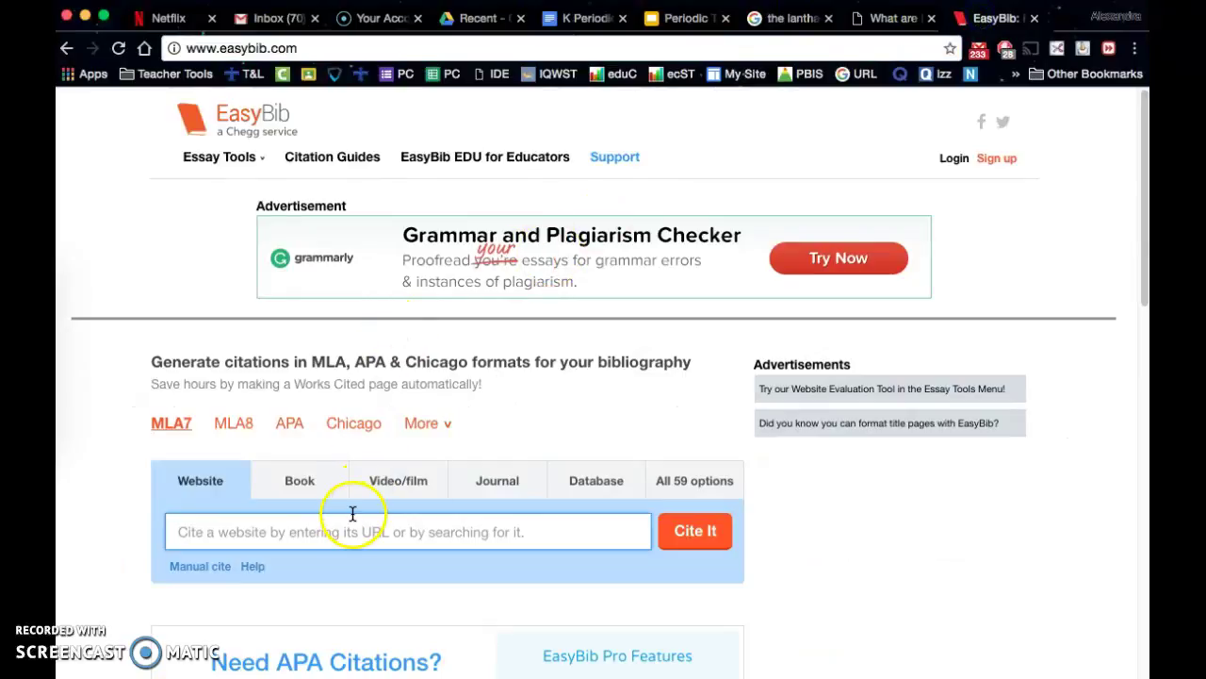
key(super+v)
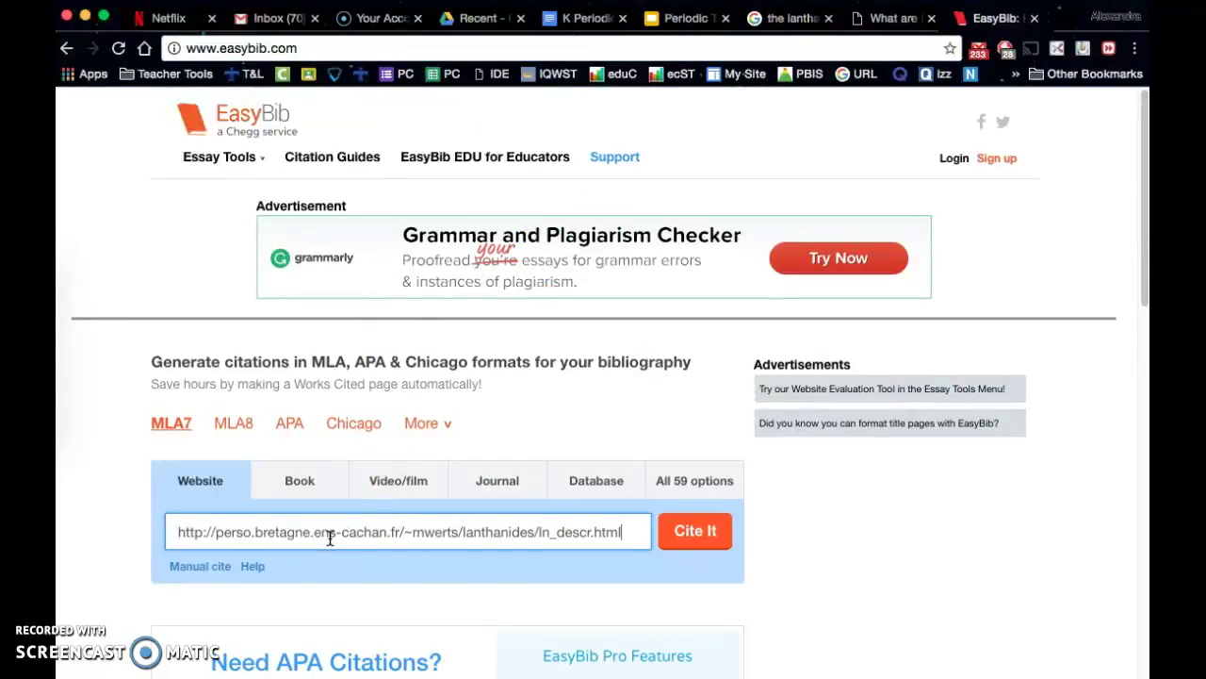
click(702, 533)
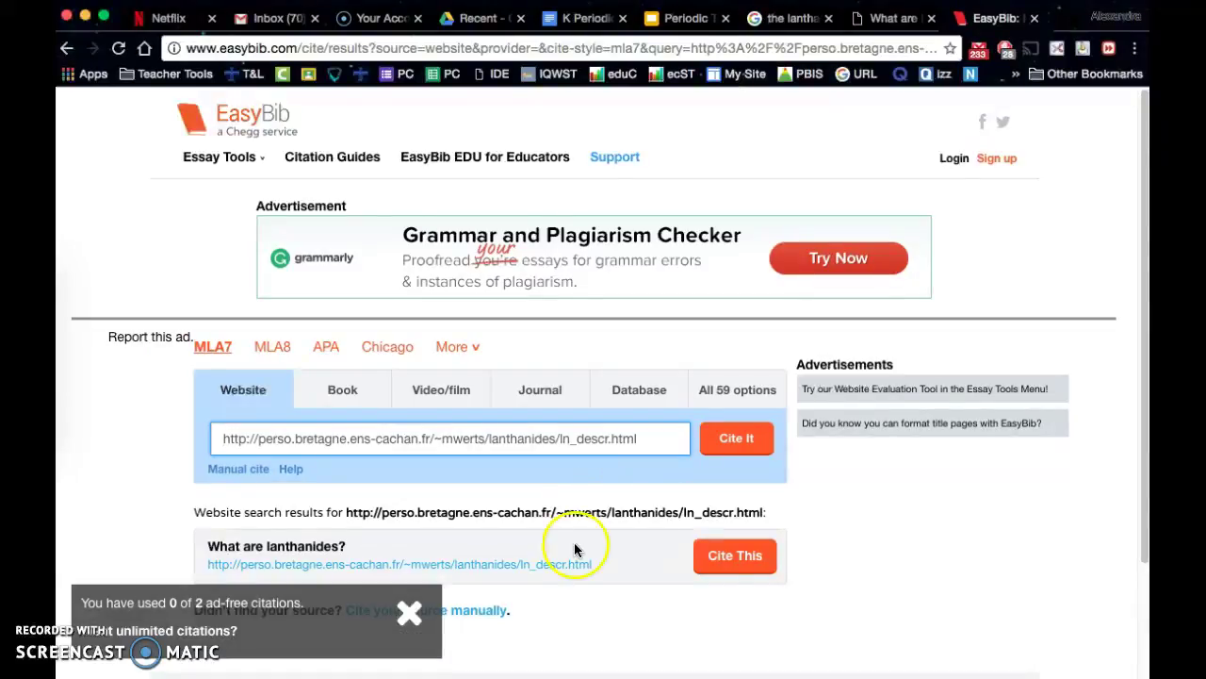
Step: Cite the 'What are lanthanides?' result and continue to the citation details form
scroll(590, 546, down, 2)
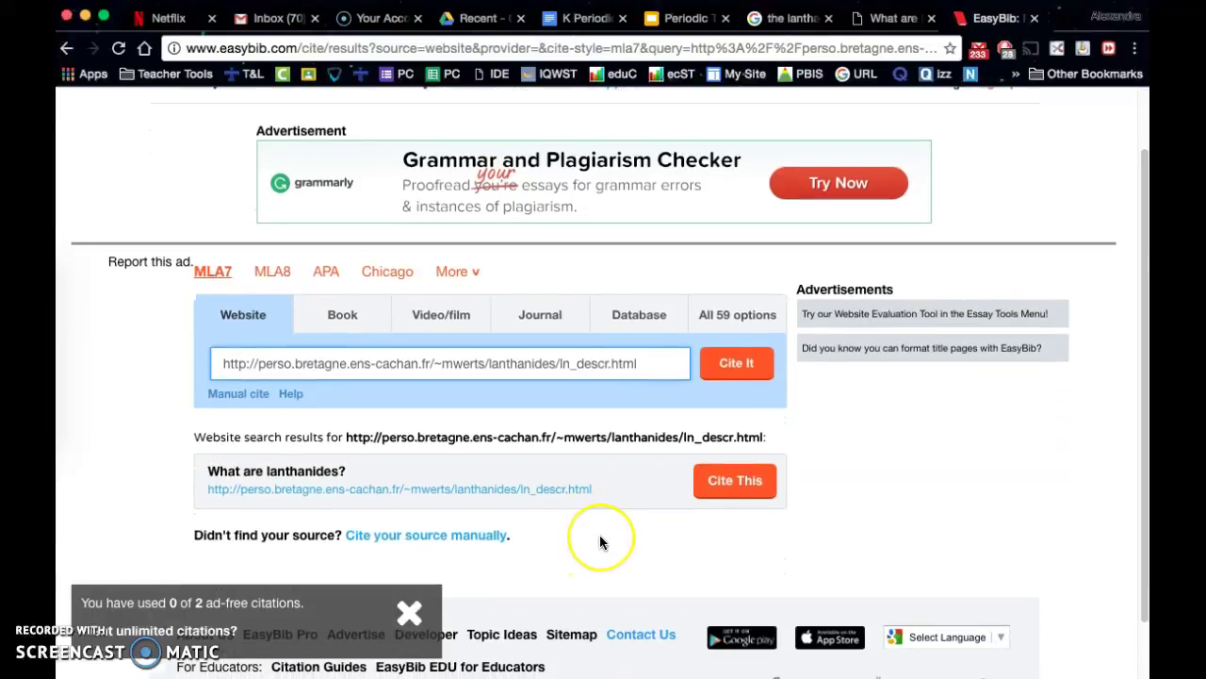
scroll(600, 542, down, 1)
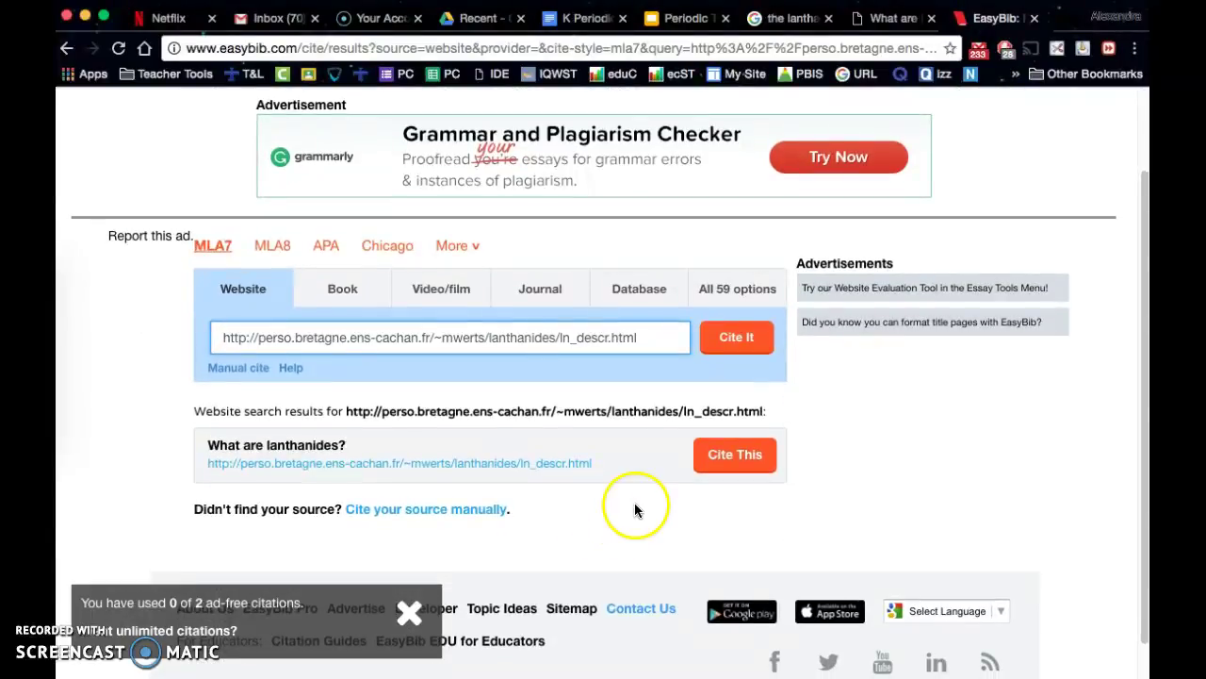
click(724, 462)
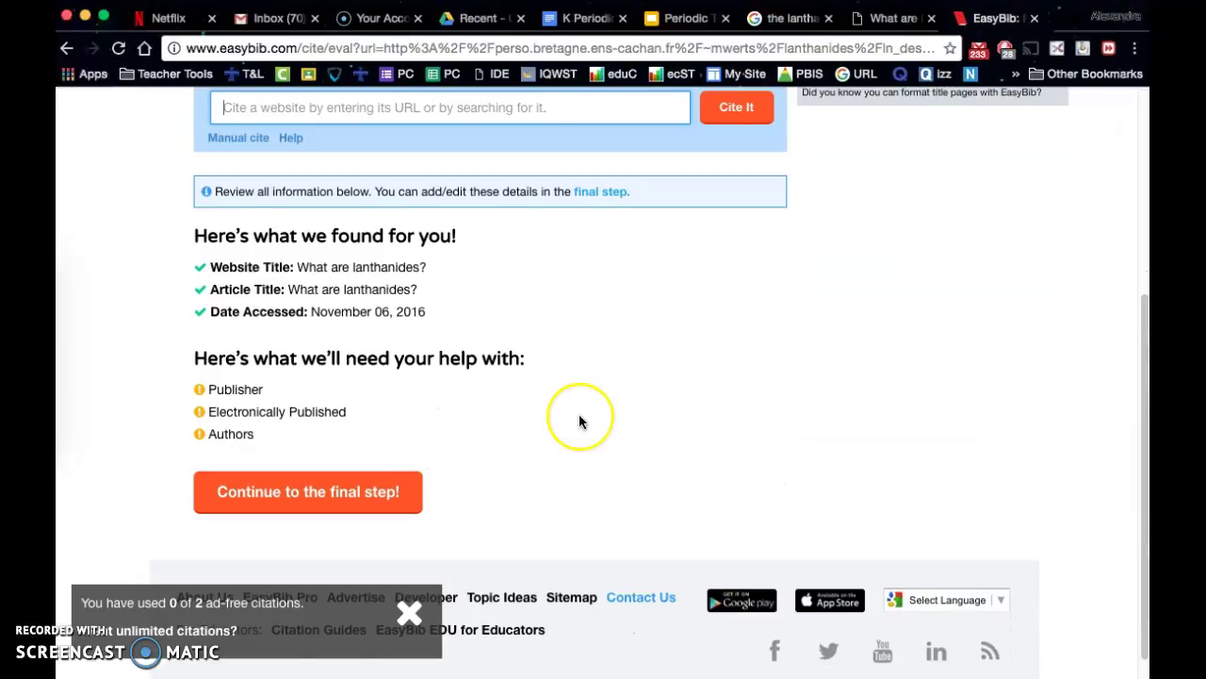
scroll(577, 417, down, 1)
scroll(579, 415, up, 1)
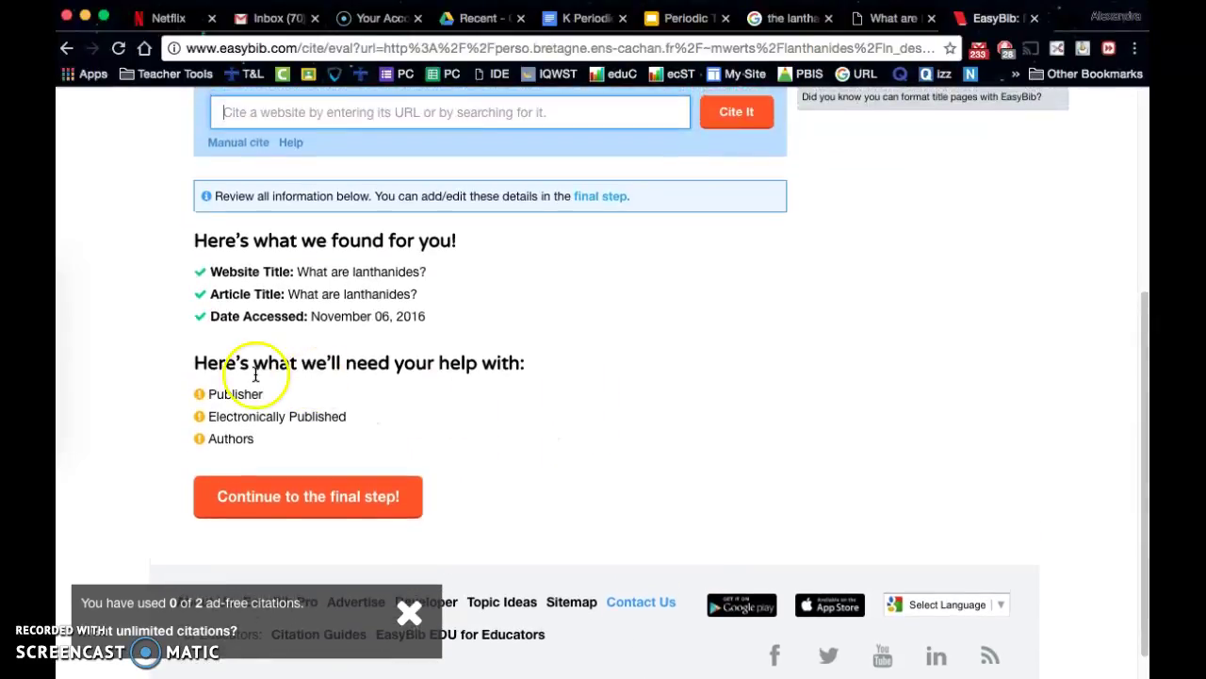
scroll(578, 418, up, 1)
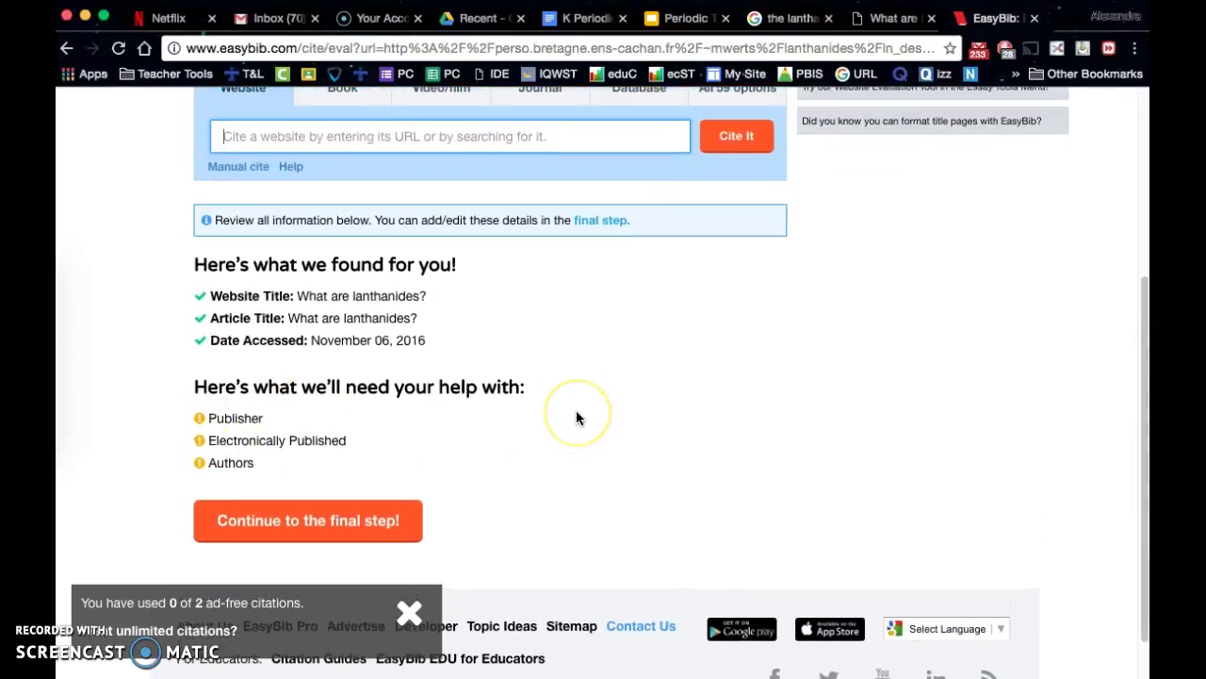
click(334, 542)
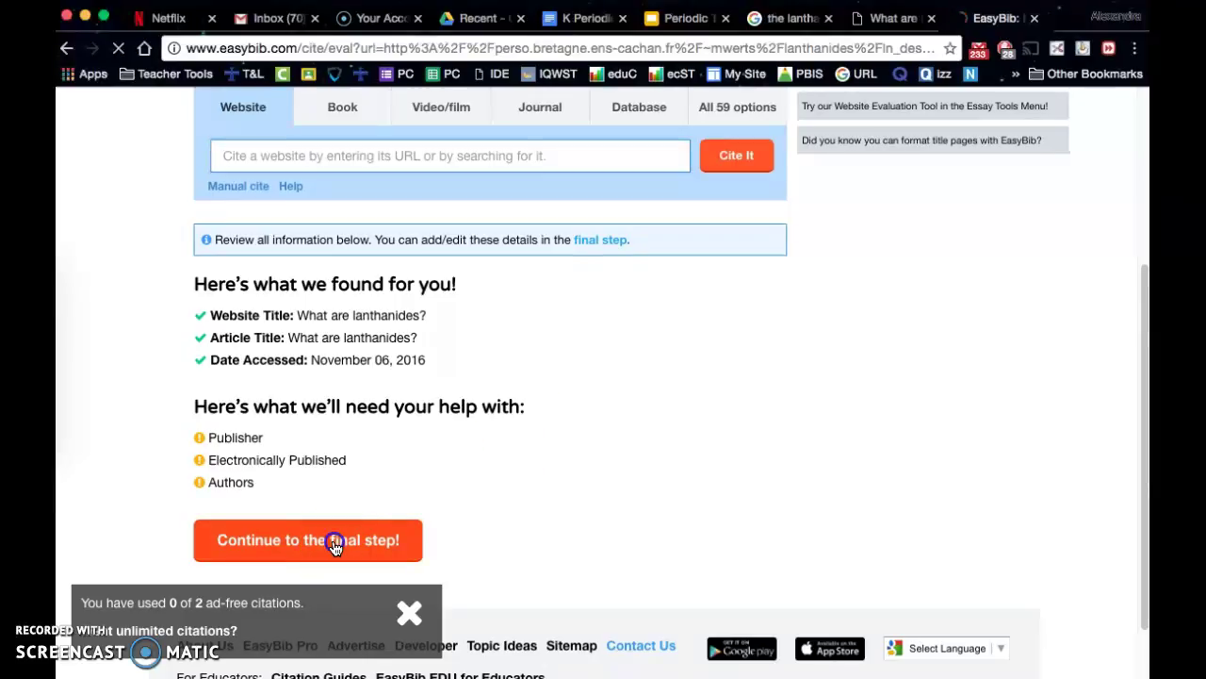
scroll(622, 462, down, 3)
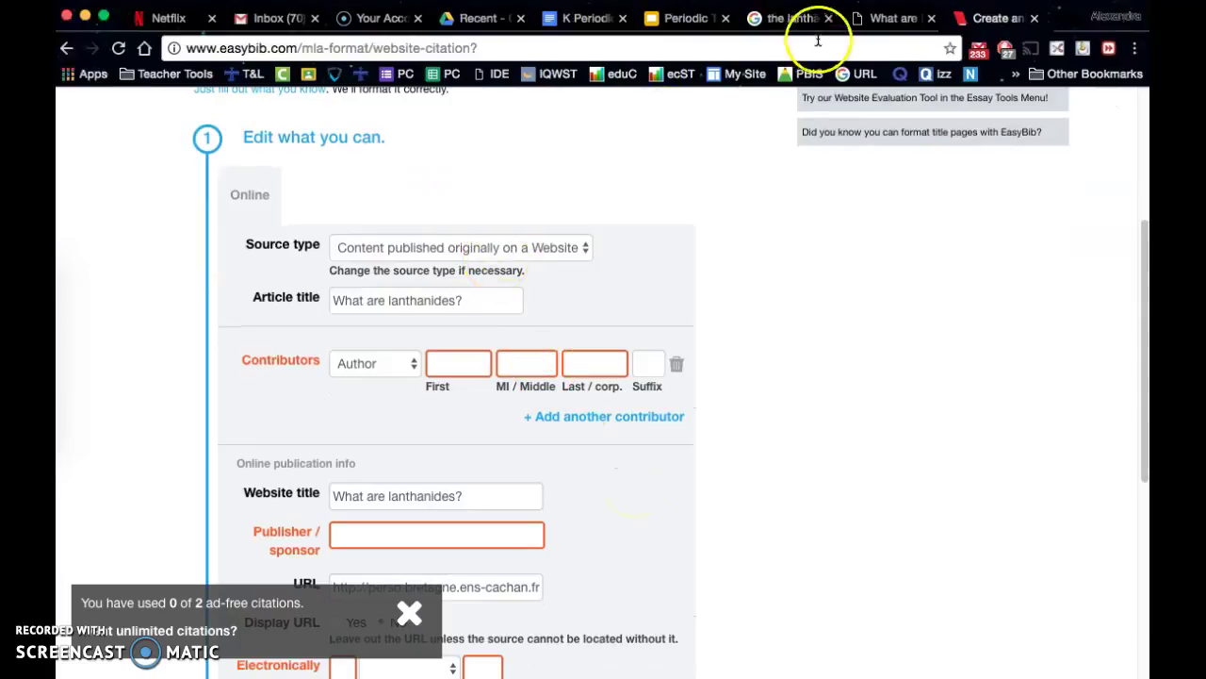
Step: Find the site's author on the Luminescent Lanthanides About page, then return to EasyBib
click(886, 17)
scroll(385, 430, up, 10)
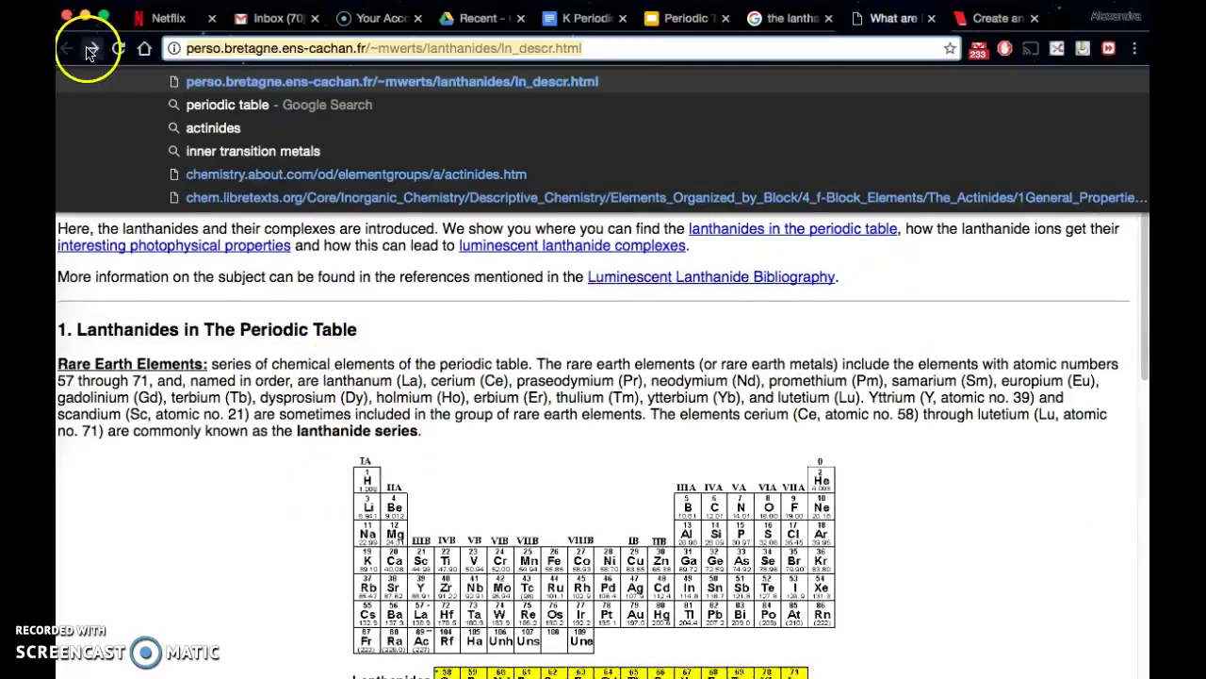
click(223, 330)
scroll(496, 569, down, 10)
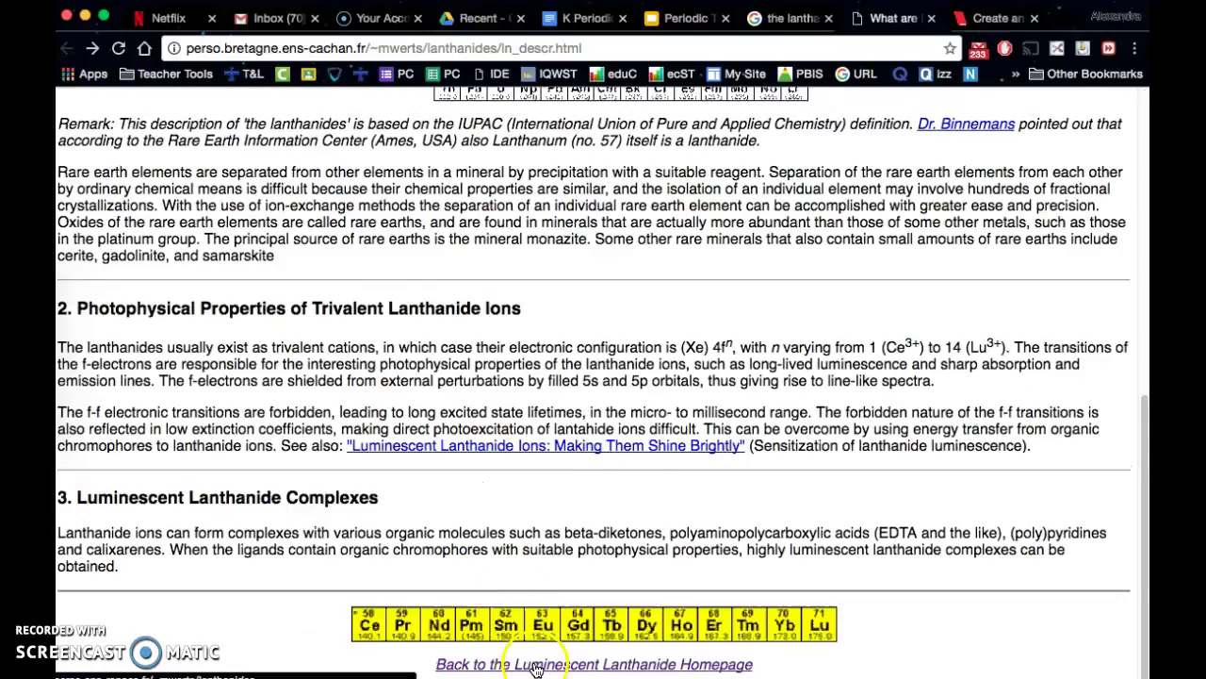
click(540, 665)
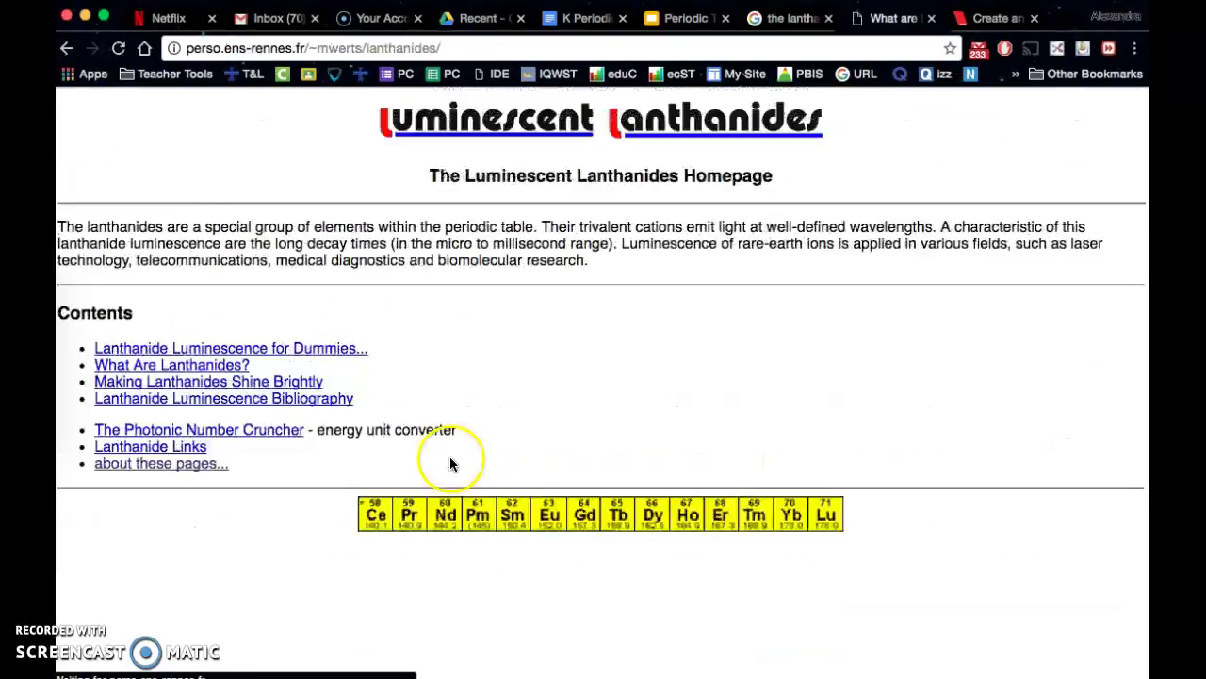
click(208, 471)
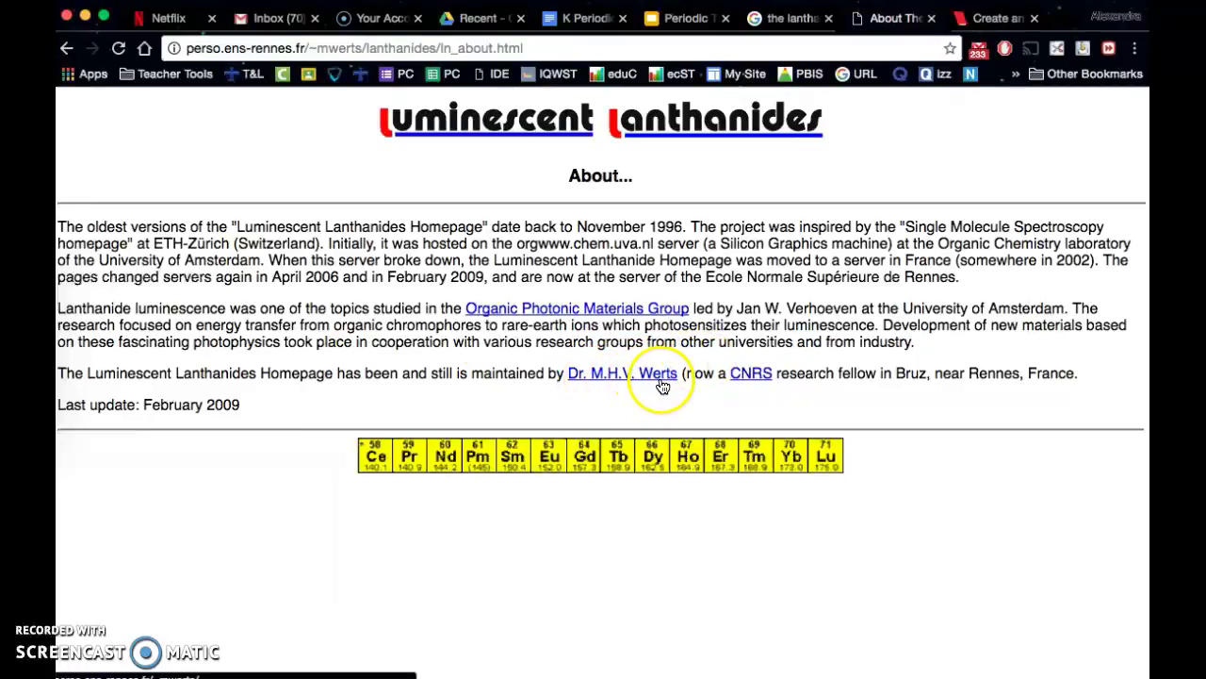
click(990, 19)
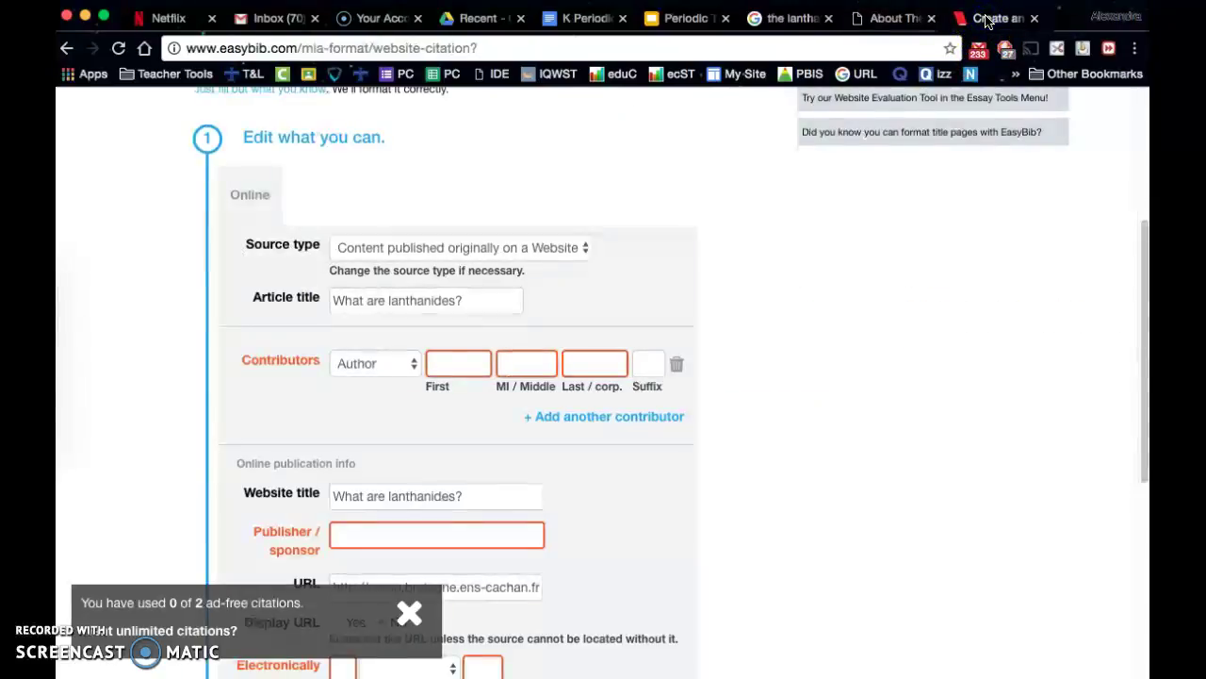
Step: Enter the site author's first name, middle initials and last name under Contributors
click(464, 369)
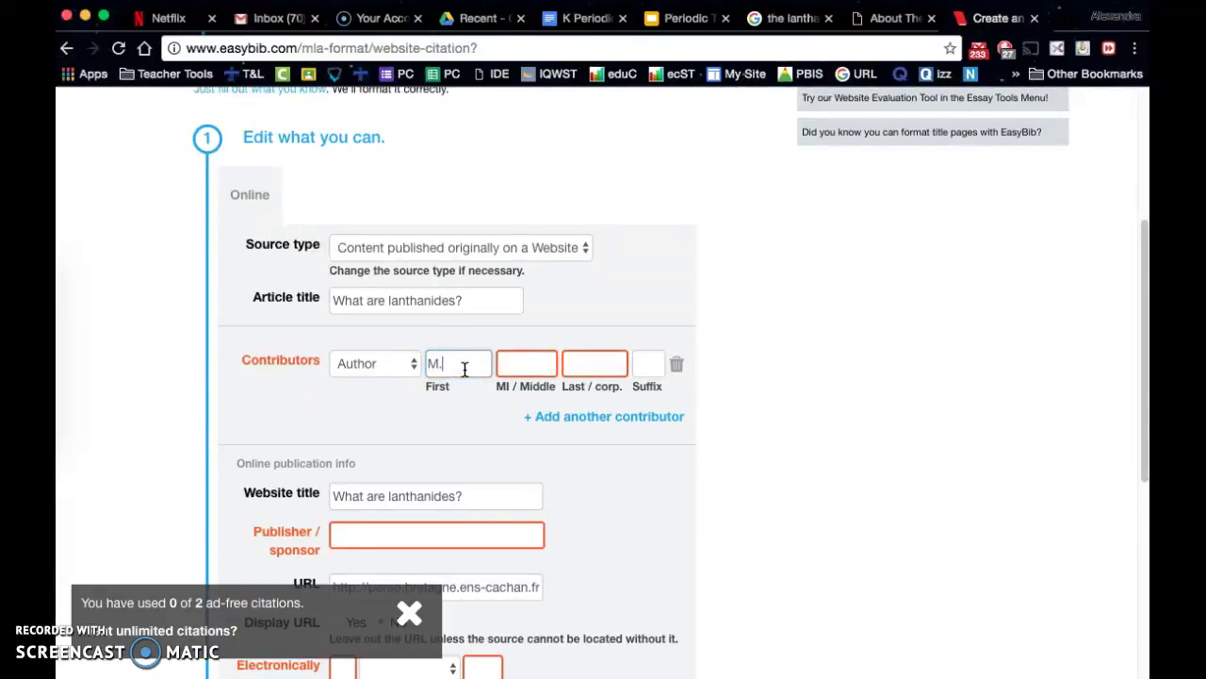
click(511, 366)
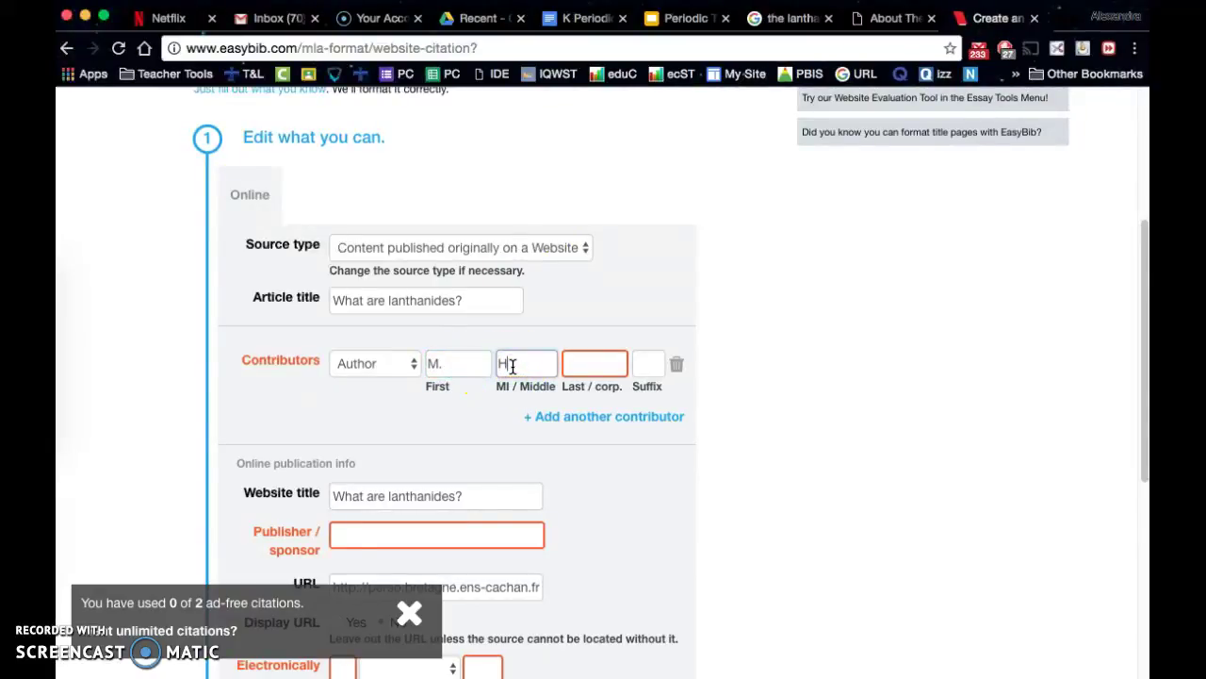
click(581, 361)
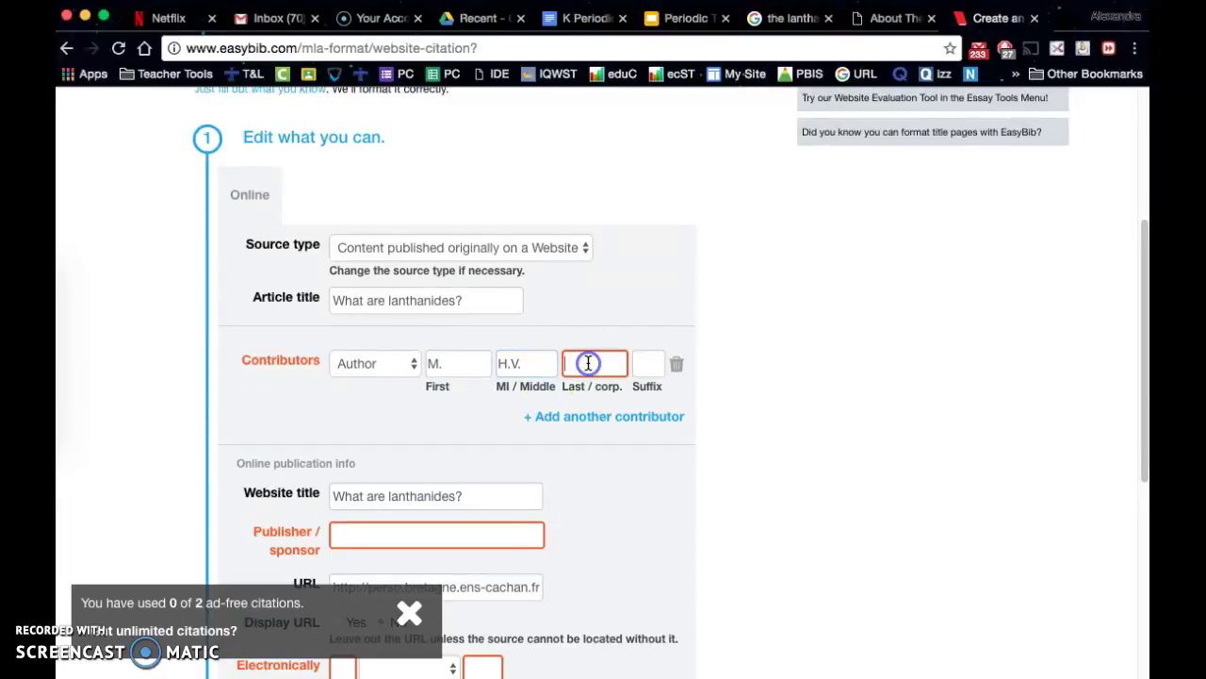
text(Wen)
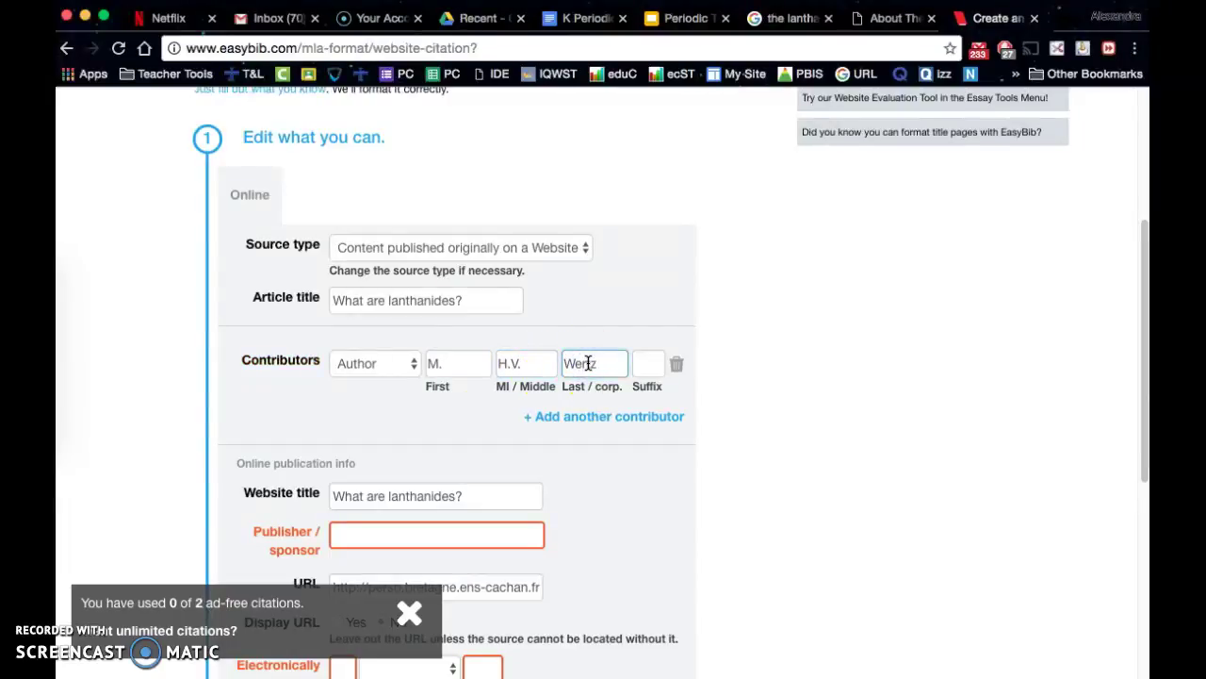
Step: Keep the contributor role as Author and start the publisher field, checking the About page
scroll(608, 440, down, 1)
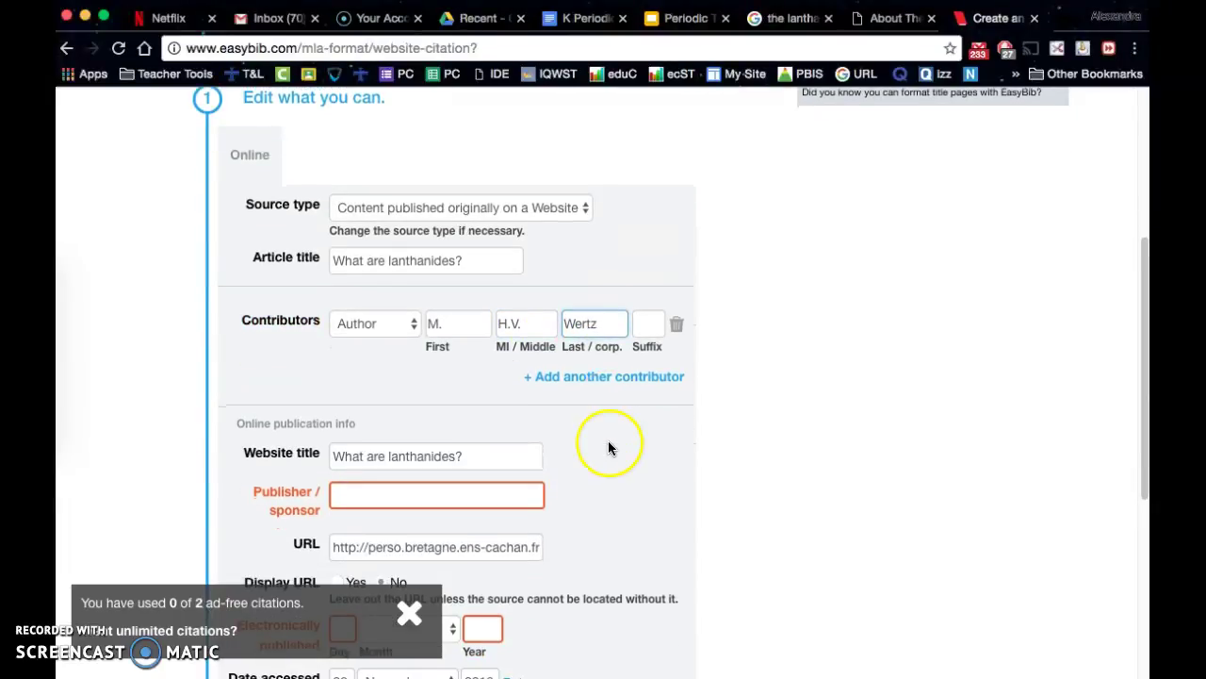
click(413, 325)
click(413, 325)
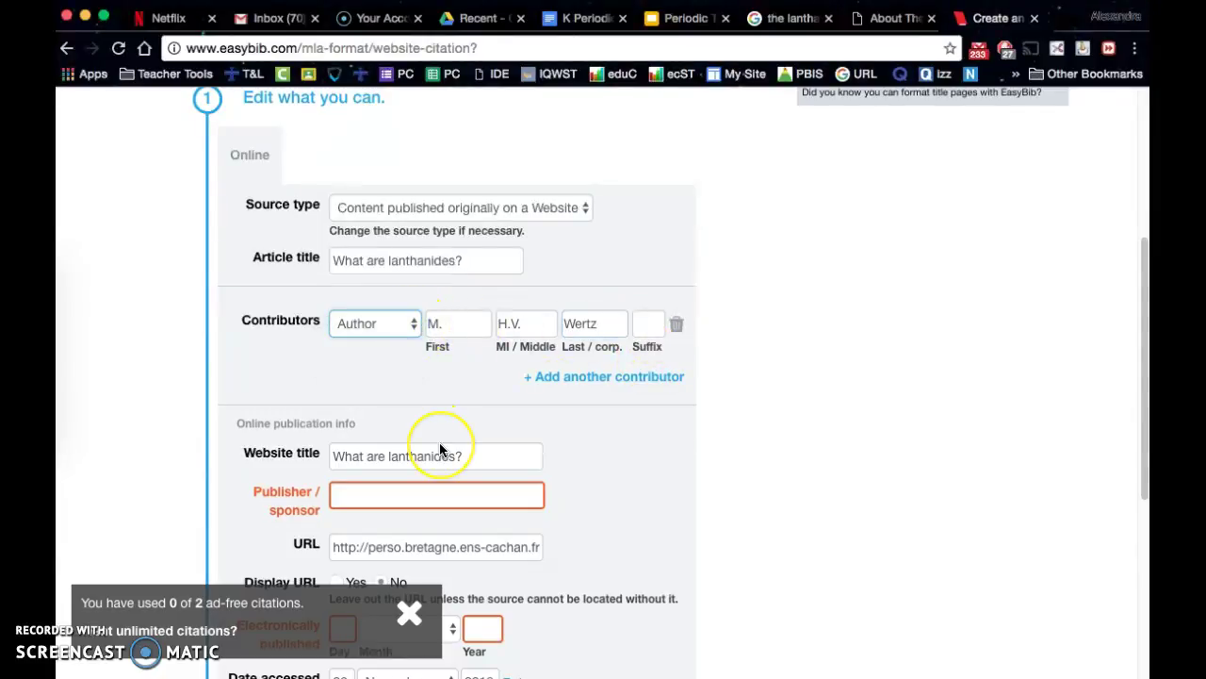
scroll(439, 448, down, 1)
scroll(434, 453, down, 1)
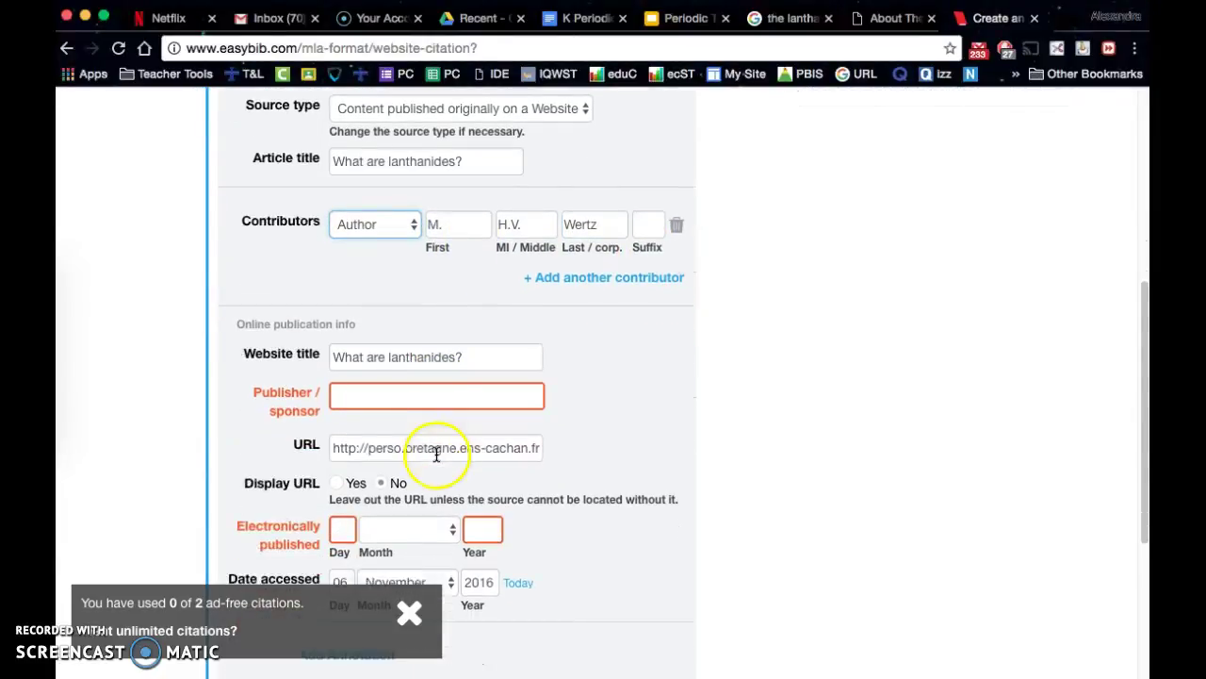
click(421, 402)
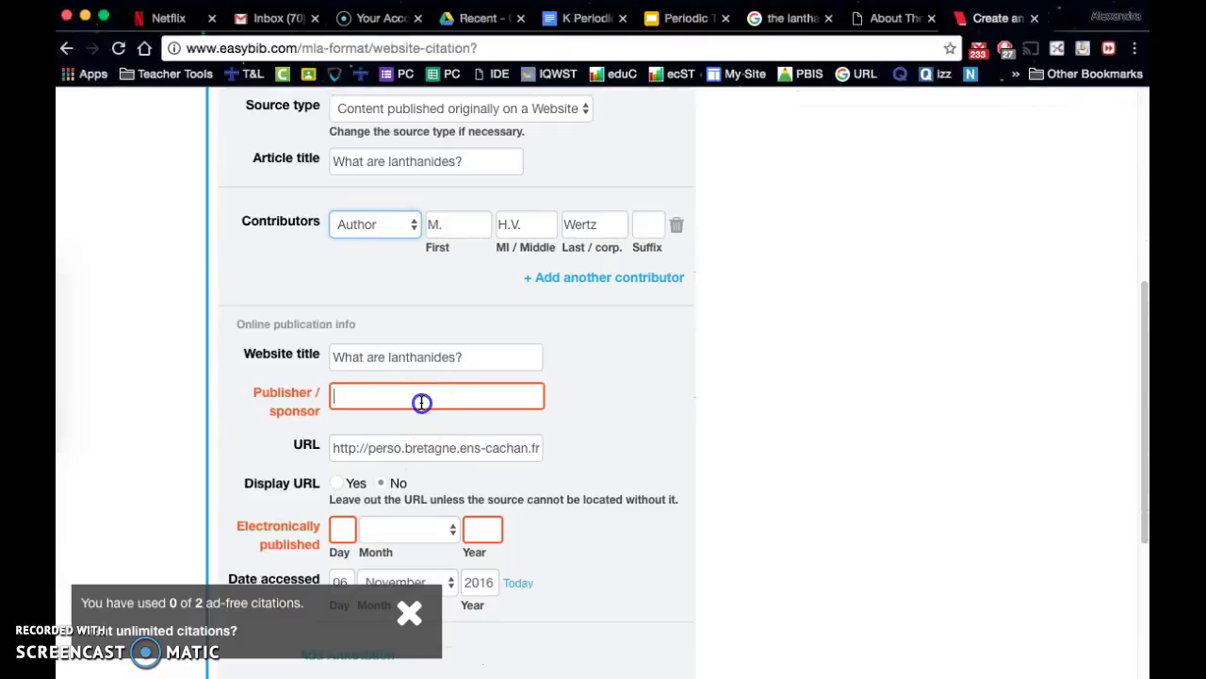
click(867, 21)
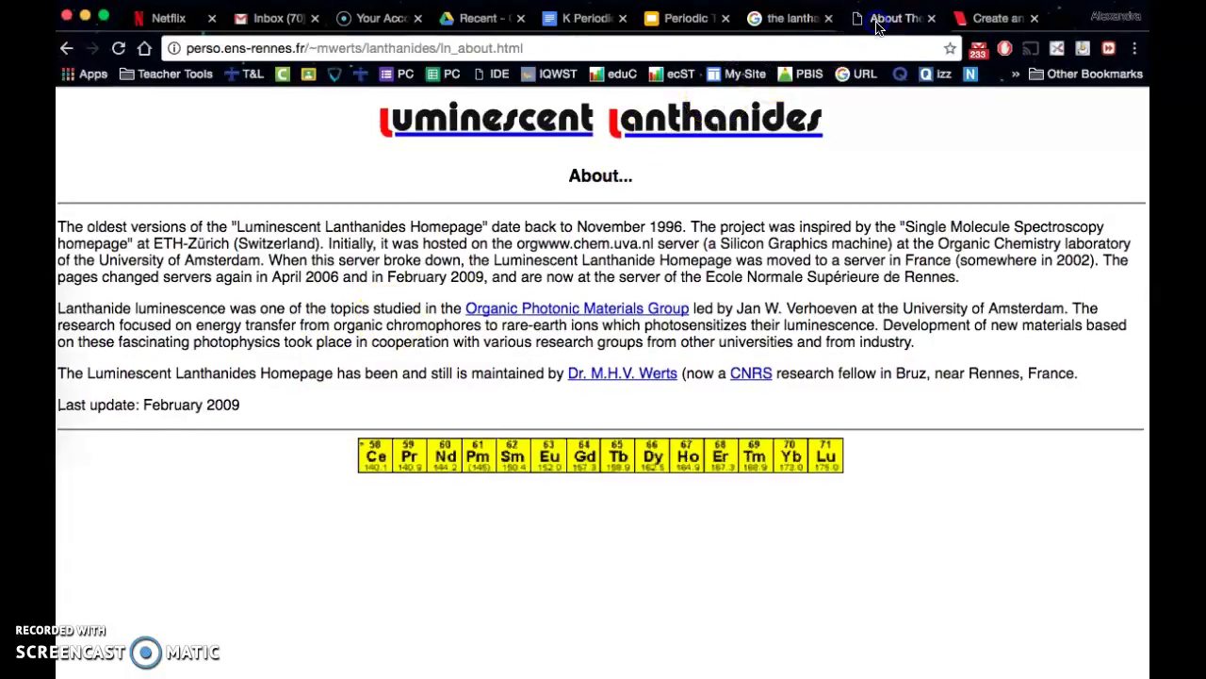
Step: Check the About page's last update date against the EasyBib form
click(997, 20)
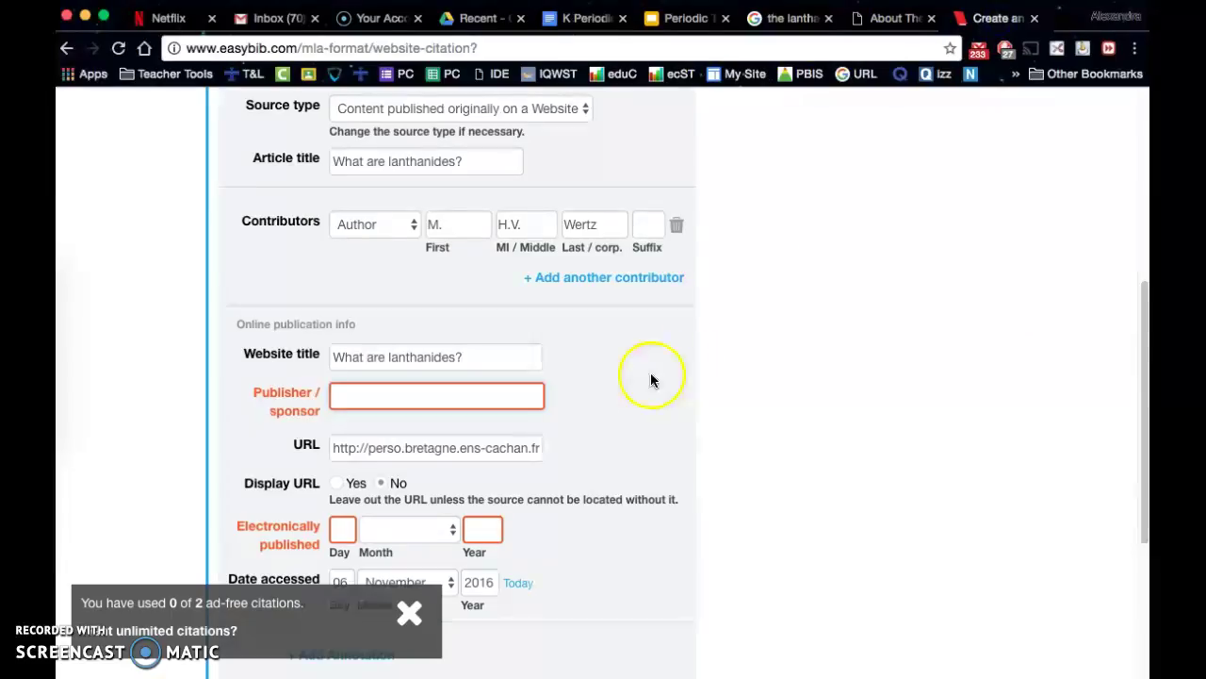
scroll(544, 425, down, 3)
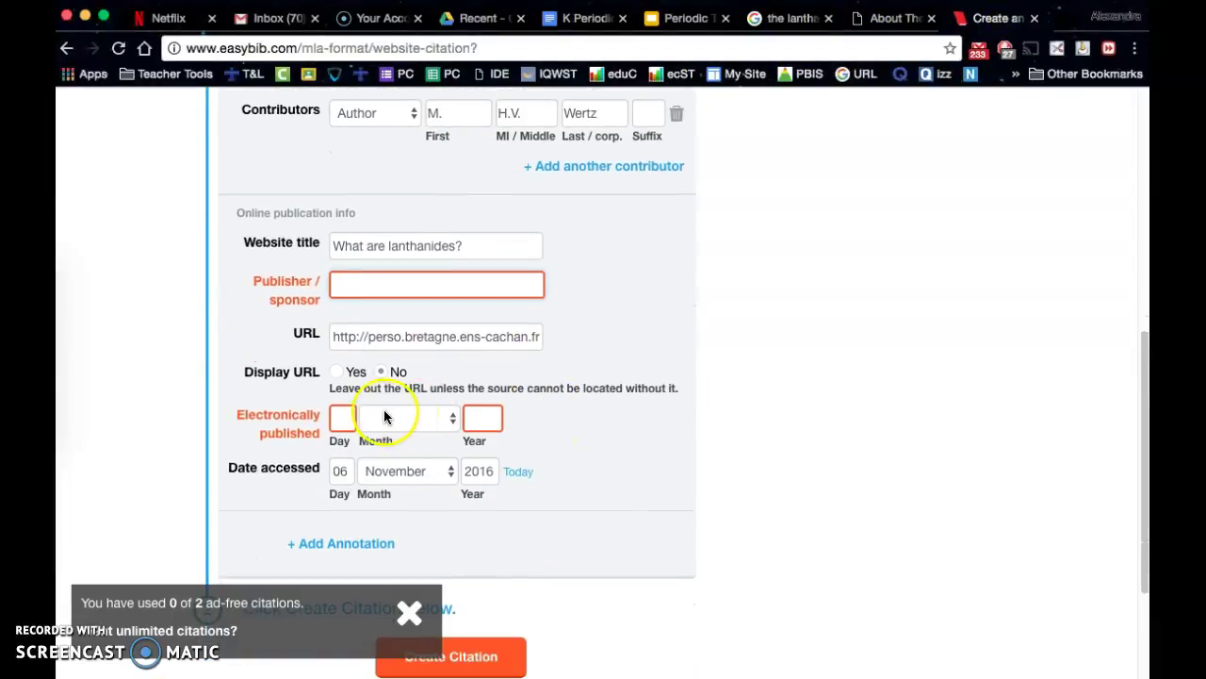
click(890, 19)
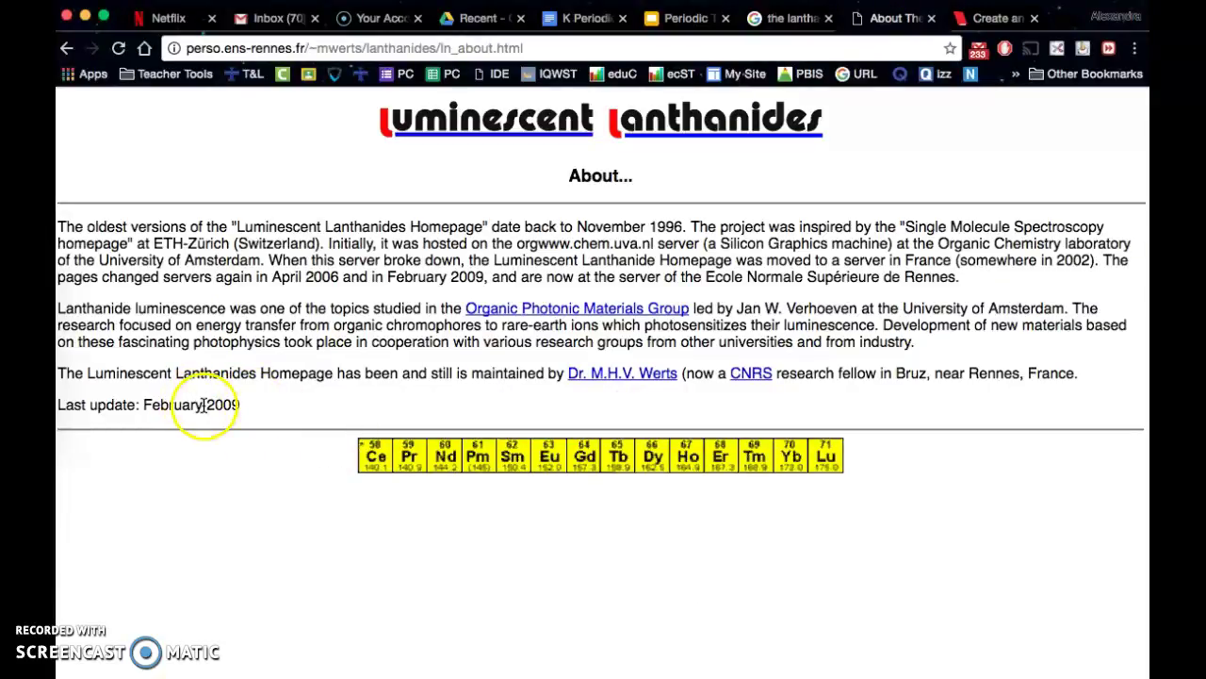
click(999, 21)
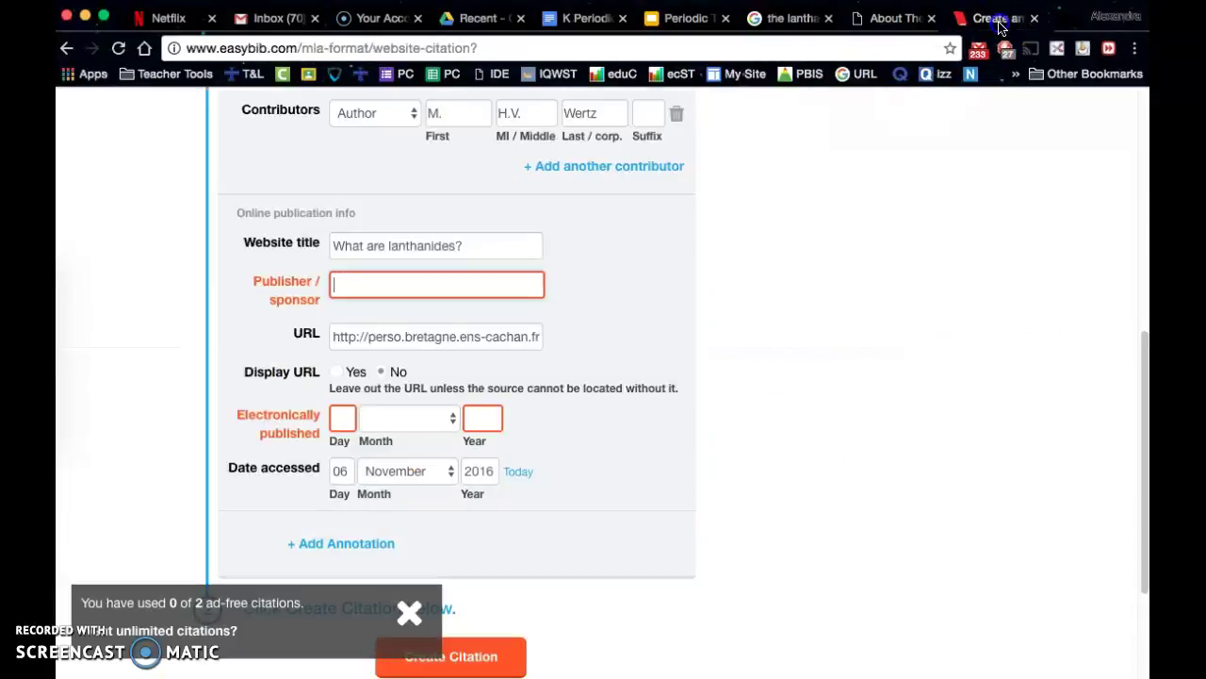
Step: Set the electronic publication date to February 2009 and create the citation
click(375, 418)
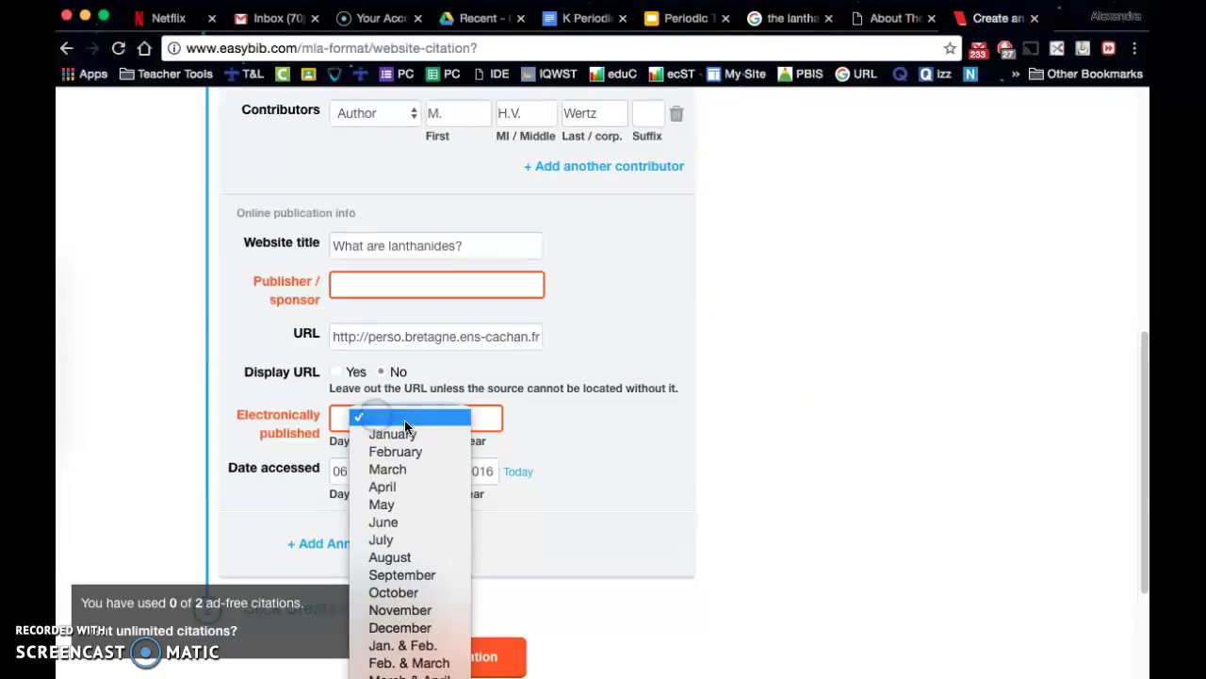
click(404, 450)
click(488, 422)
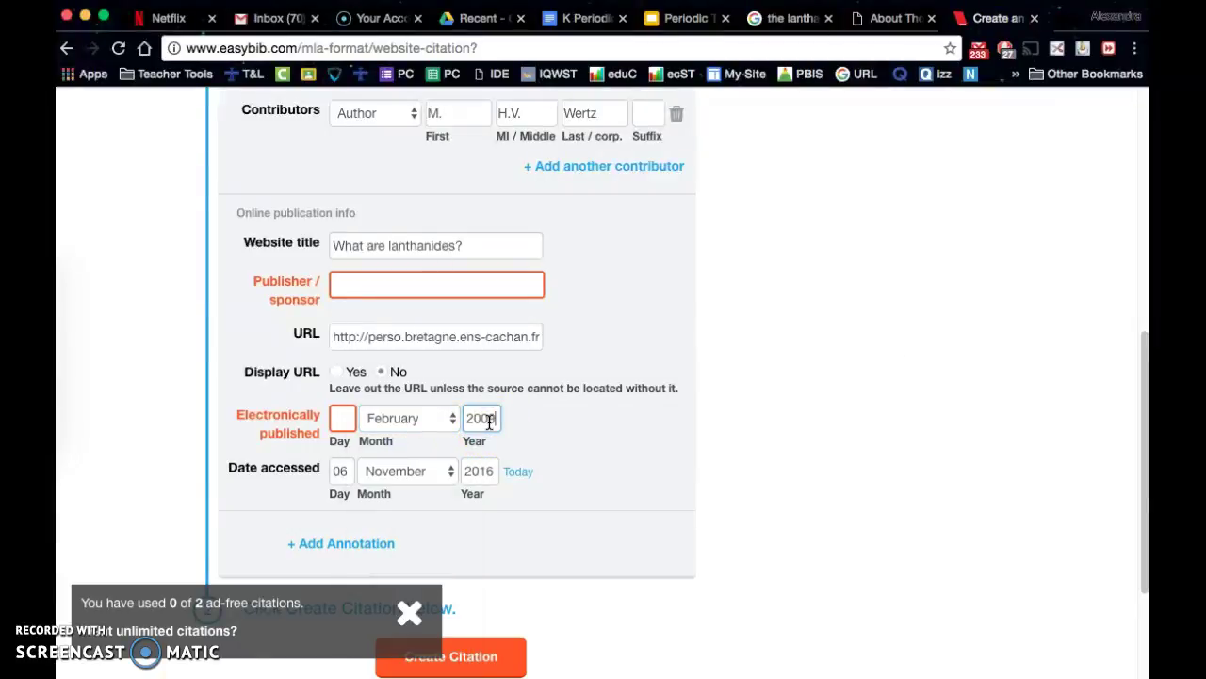
scroll(503, 514, down, 3)
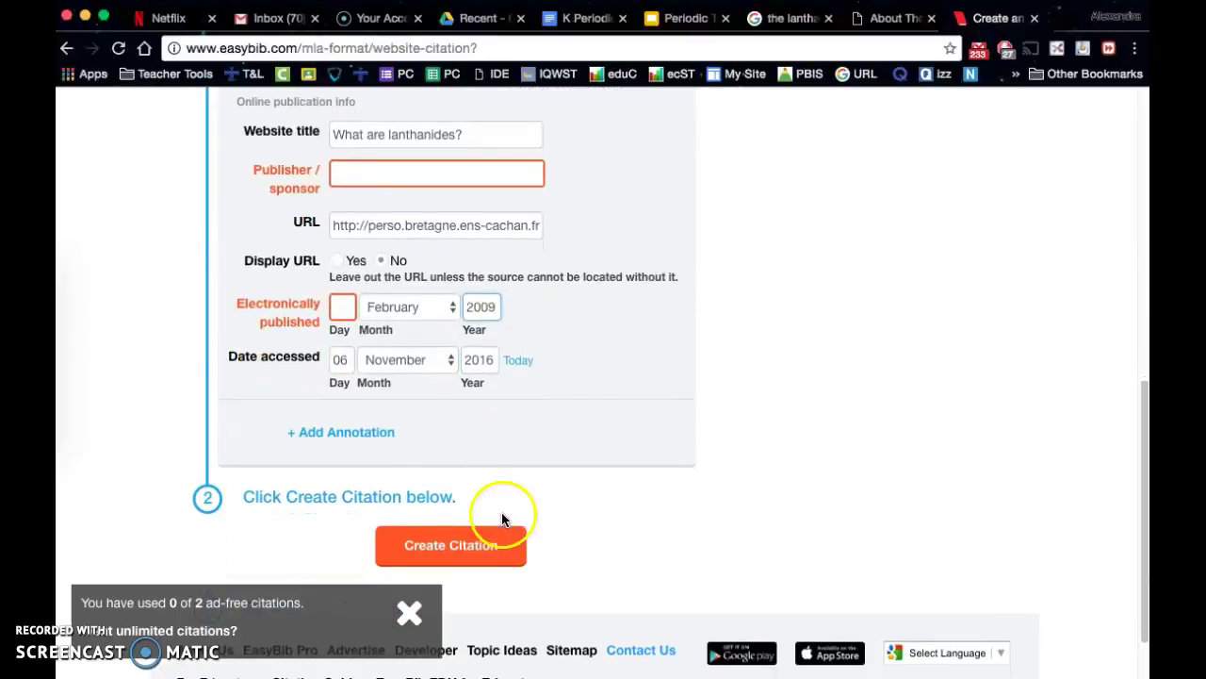
click(462, 544)
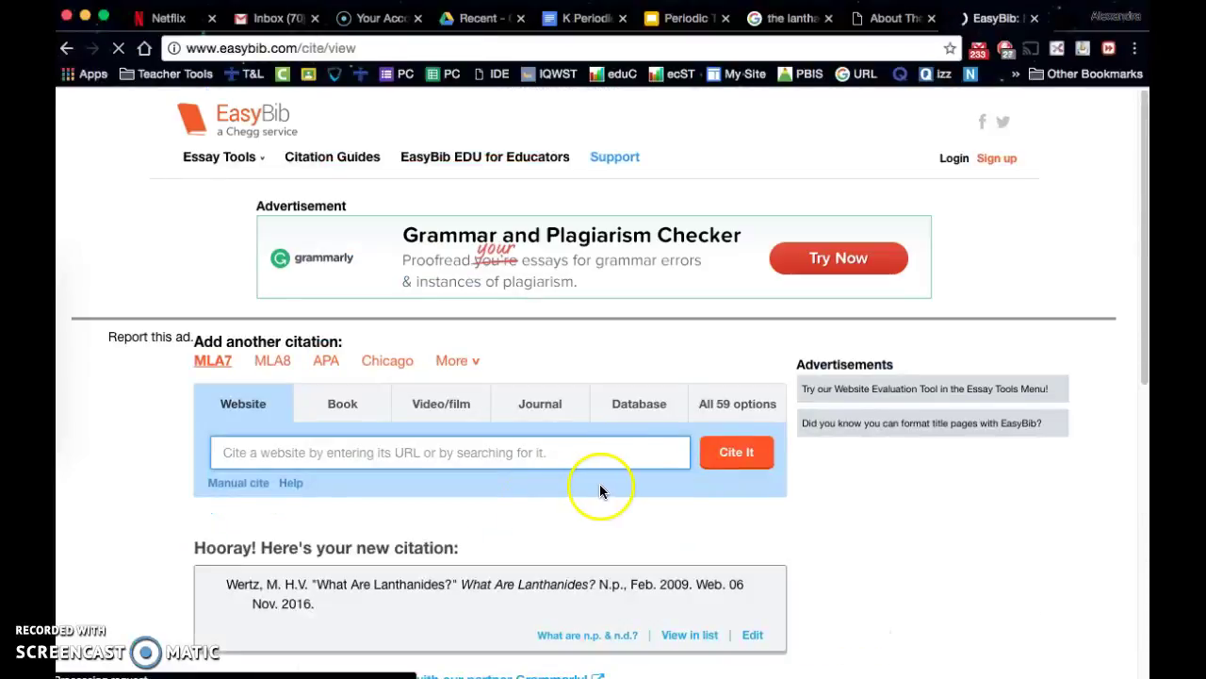
Step: Copy the citation, permanently dismiss the clipboard popup, and return to the Periodic Table Project
scroll(469, 495, down, 3)
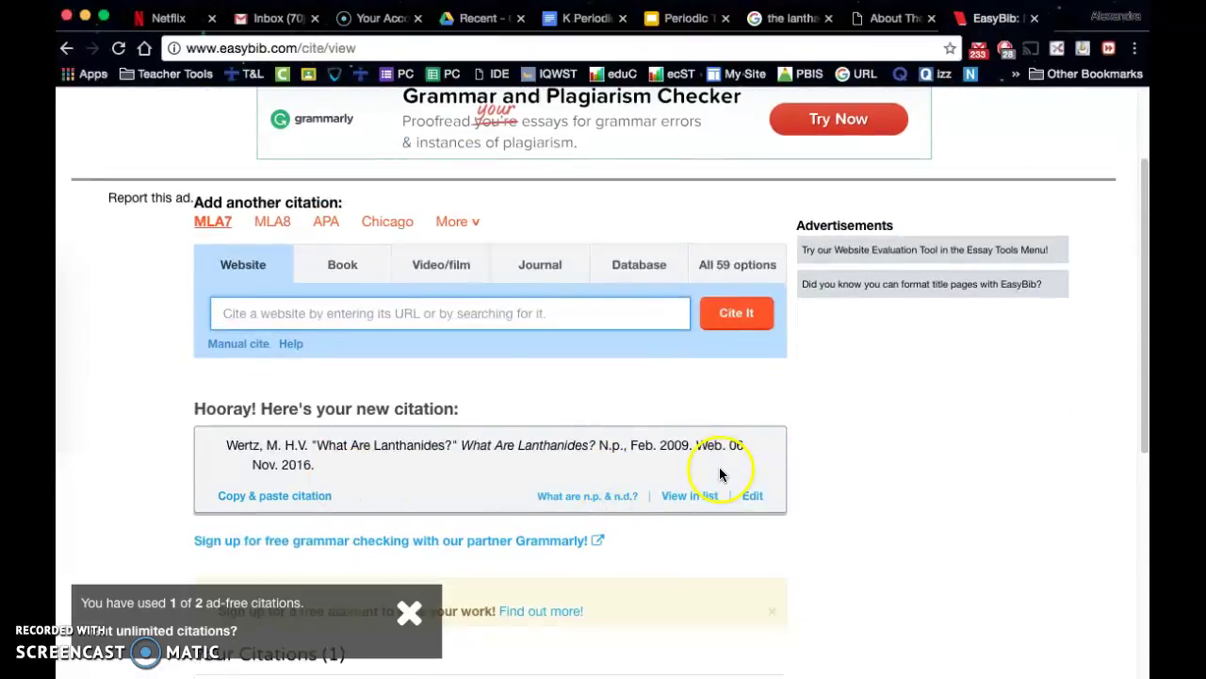
click(298, 499)
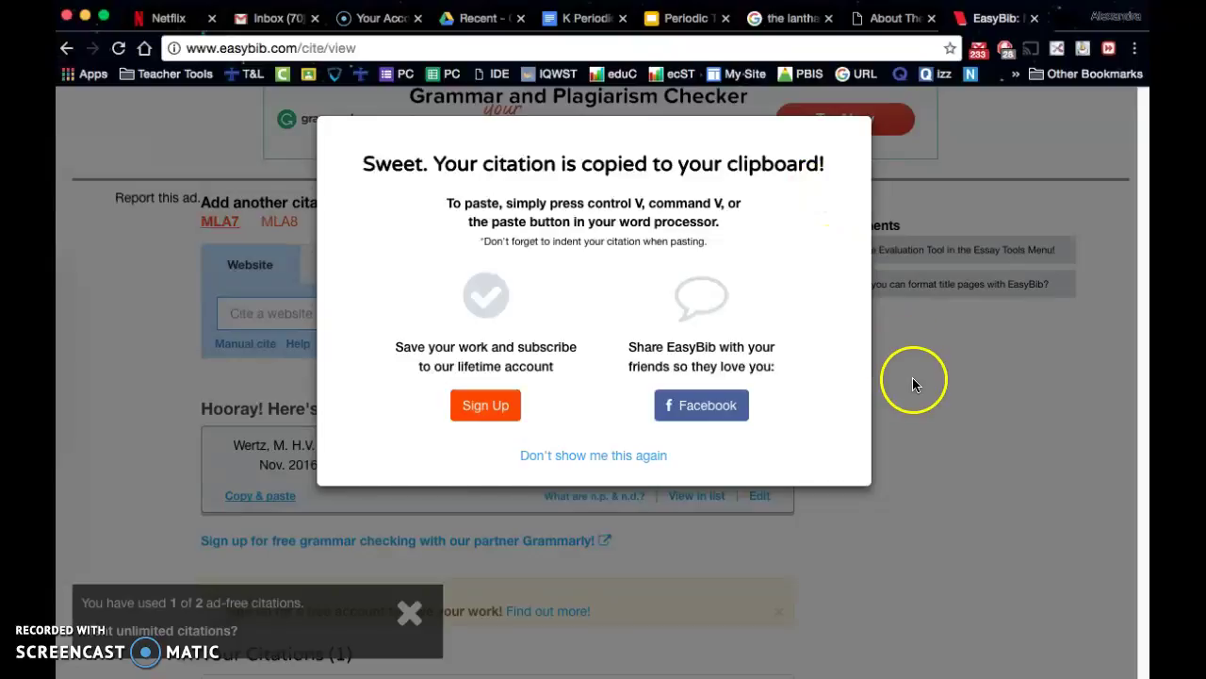
click(556, 454)
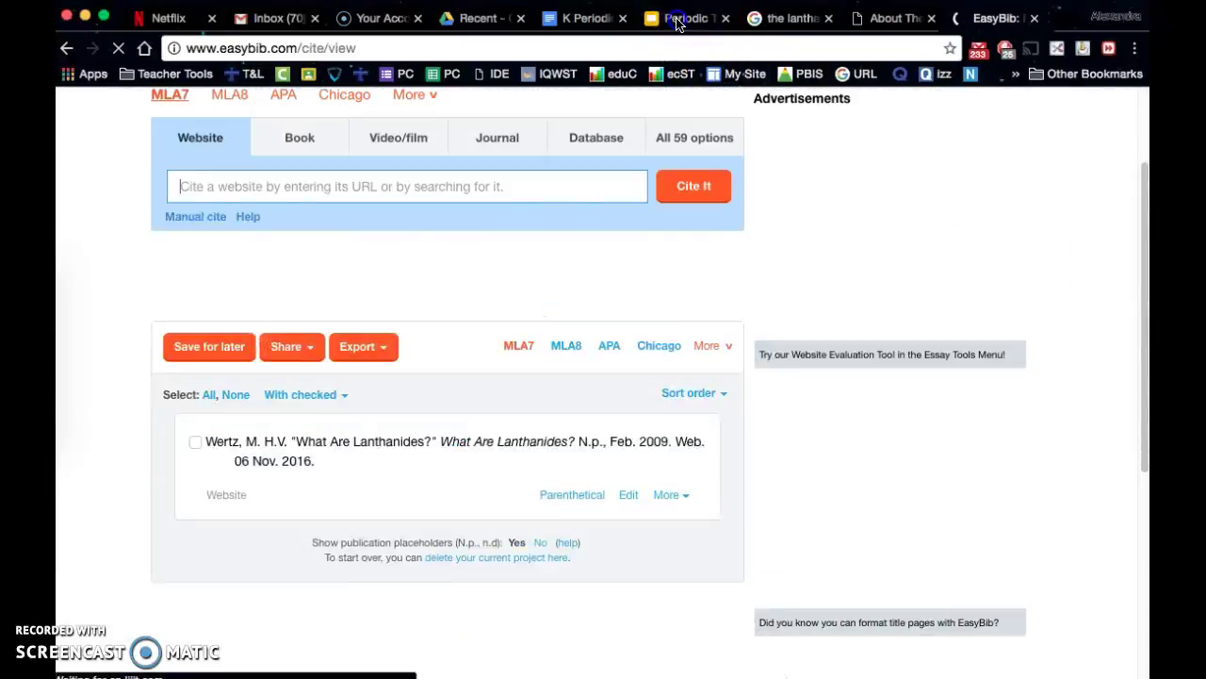
click(681, 19)
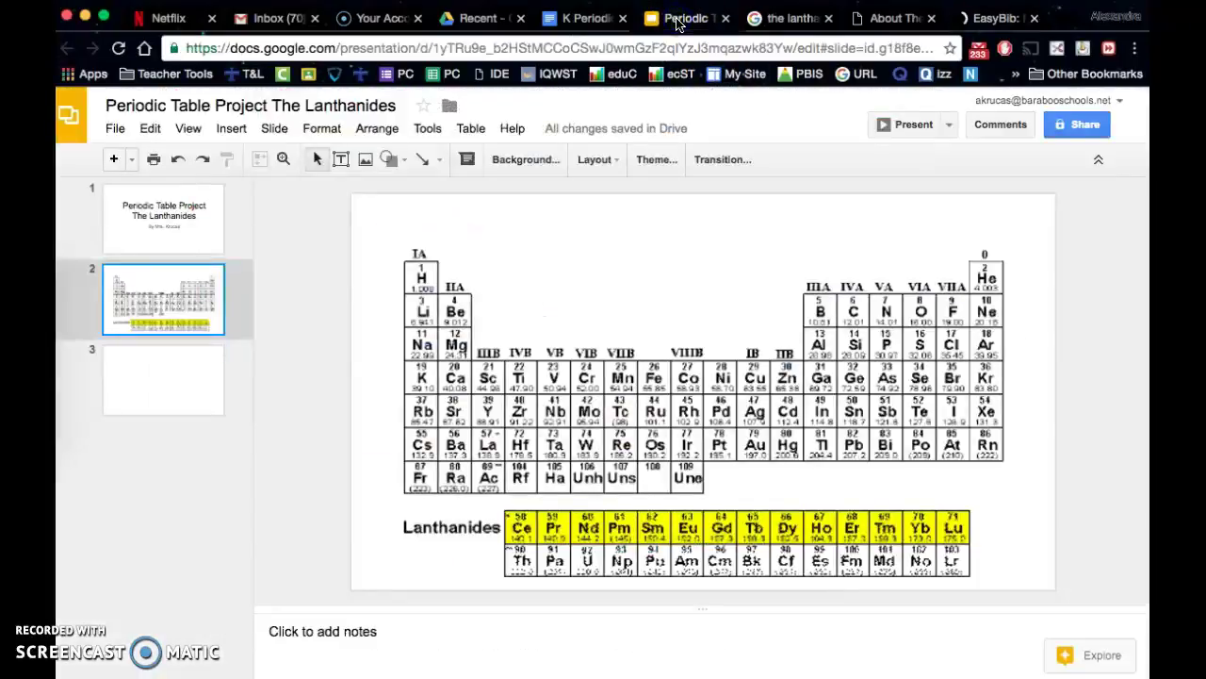
Step: Title slide 3 'Citations' and paste the EasyBib citation into its left box
click(184, 391)
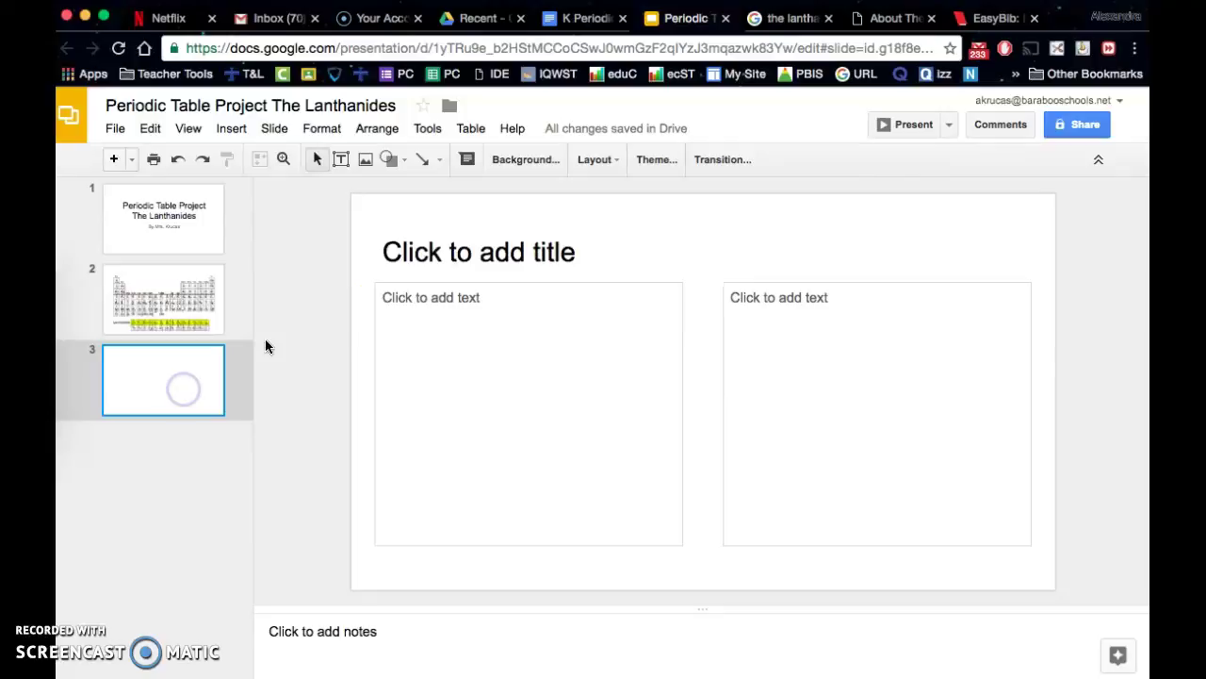
click(475, 253)
text(Citations)
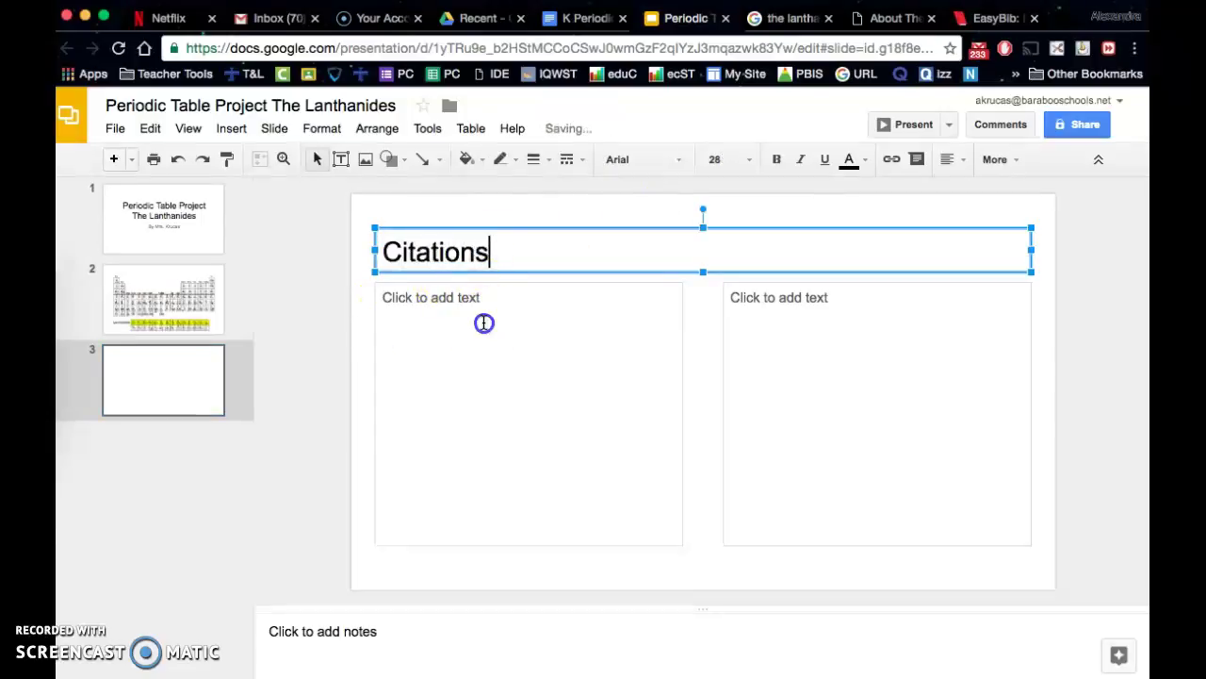
click(483, 322)
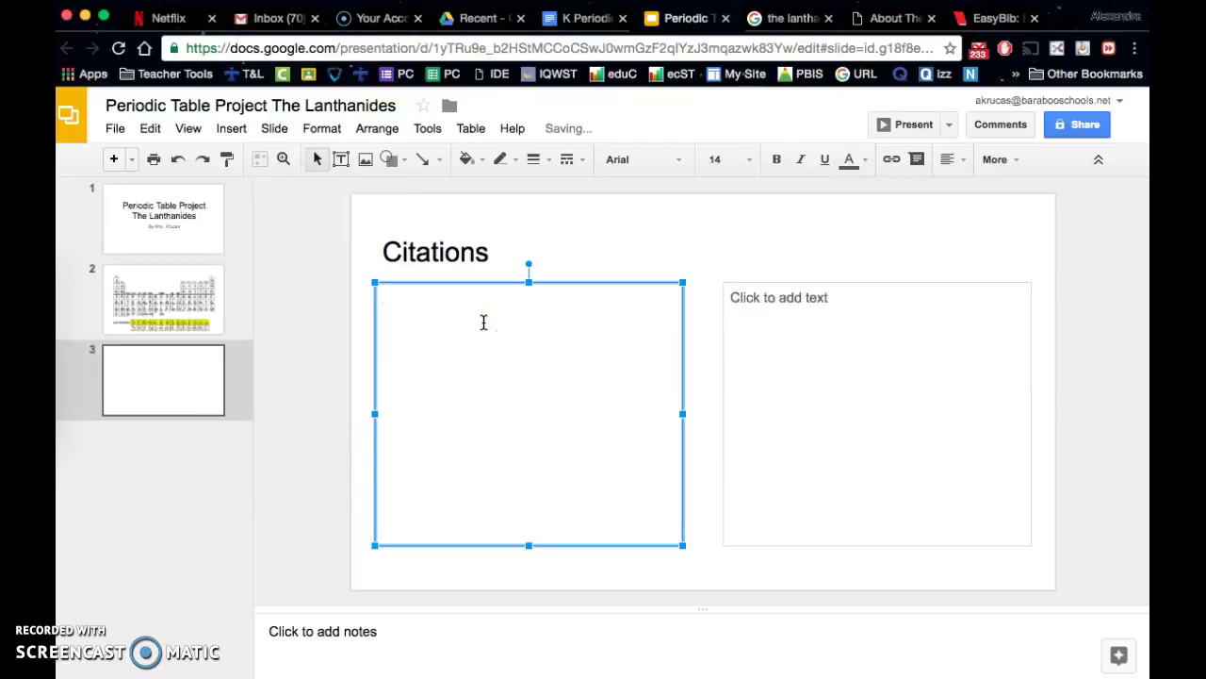
text(Wertz, M. H.V. "What Are Lanthanides?" What Are Lanthanides? N.p., Feb. 2009. Web. 06 Nov. 2016.)
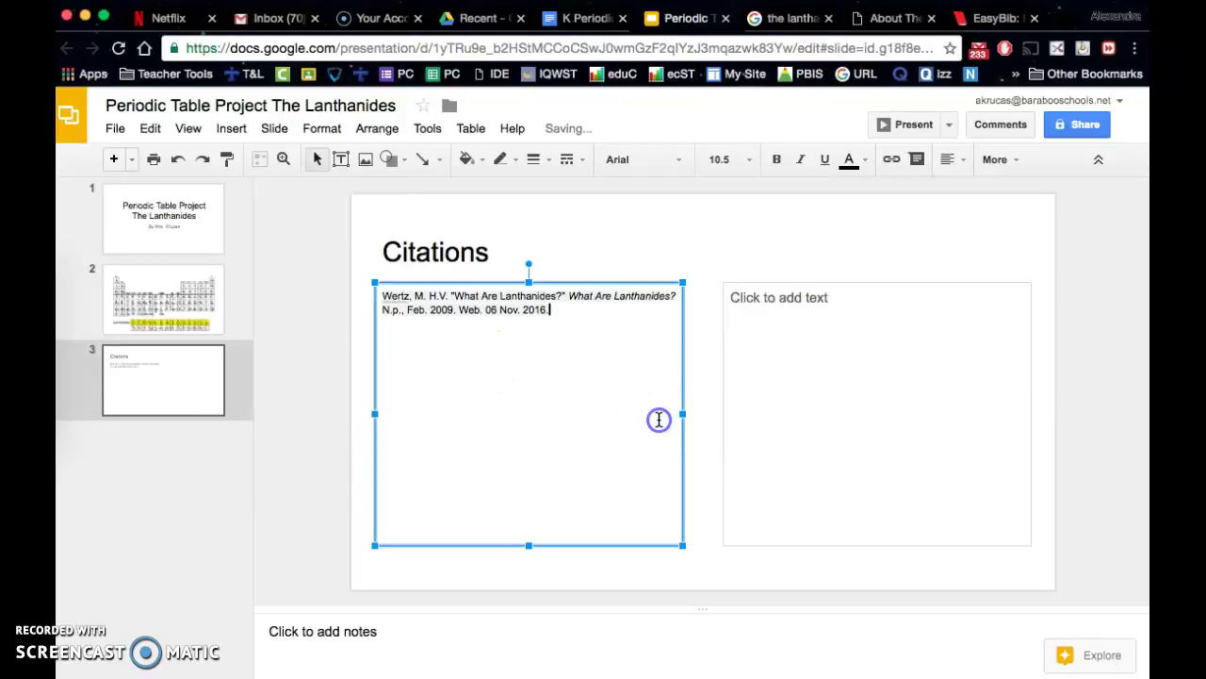
Step: Insert a new blank slide after slide 2, making Citations the fourth slide
click(180, 390)
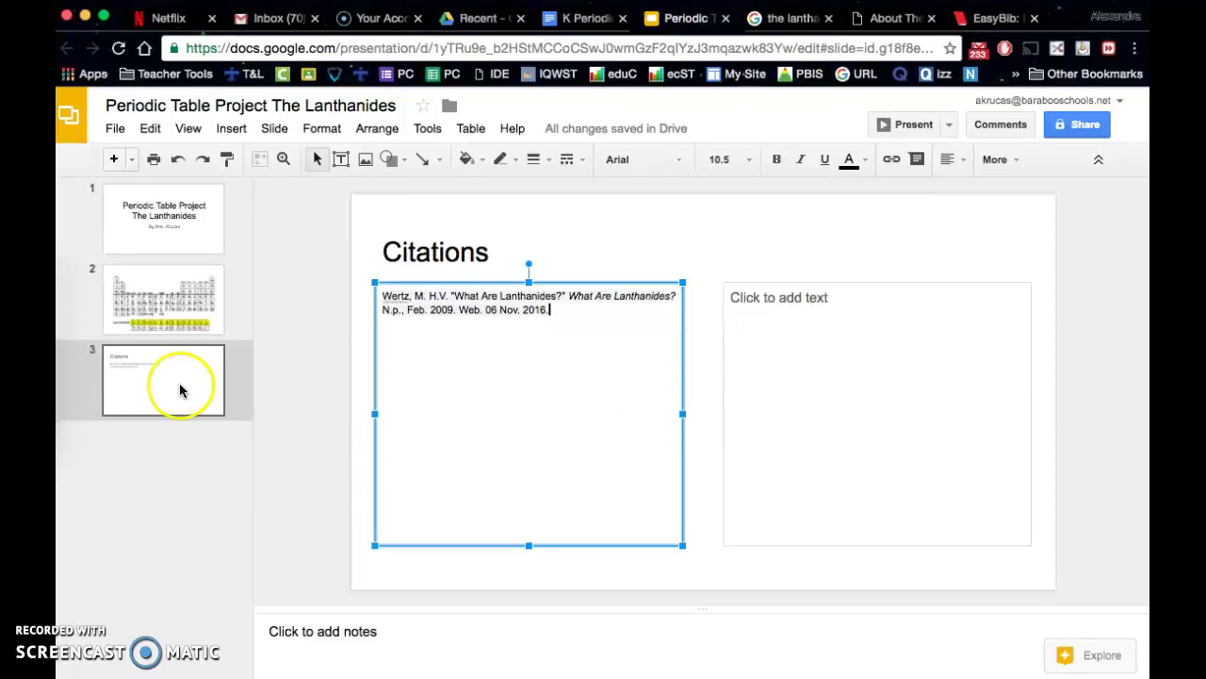
drag(161, 339, 123, 175)
click(113, 159)
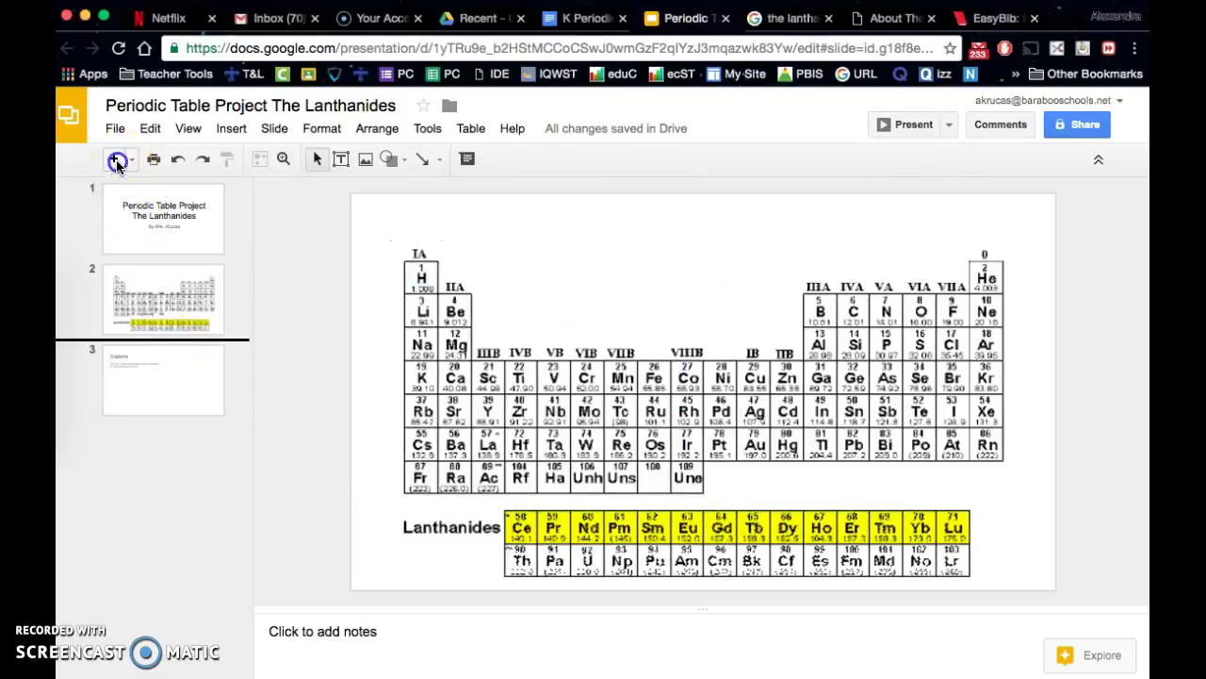
click(196, 495)
click(189, 379)
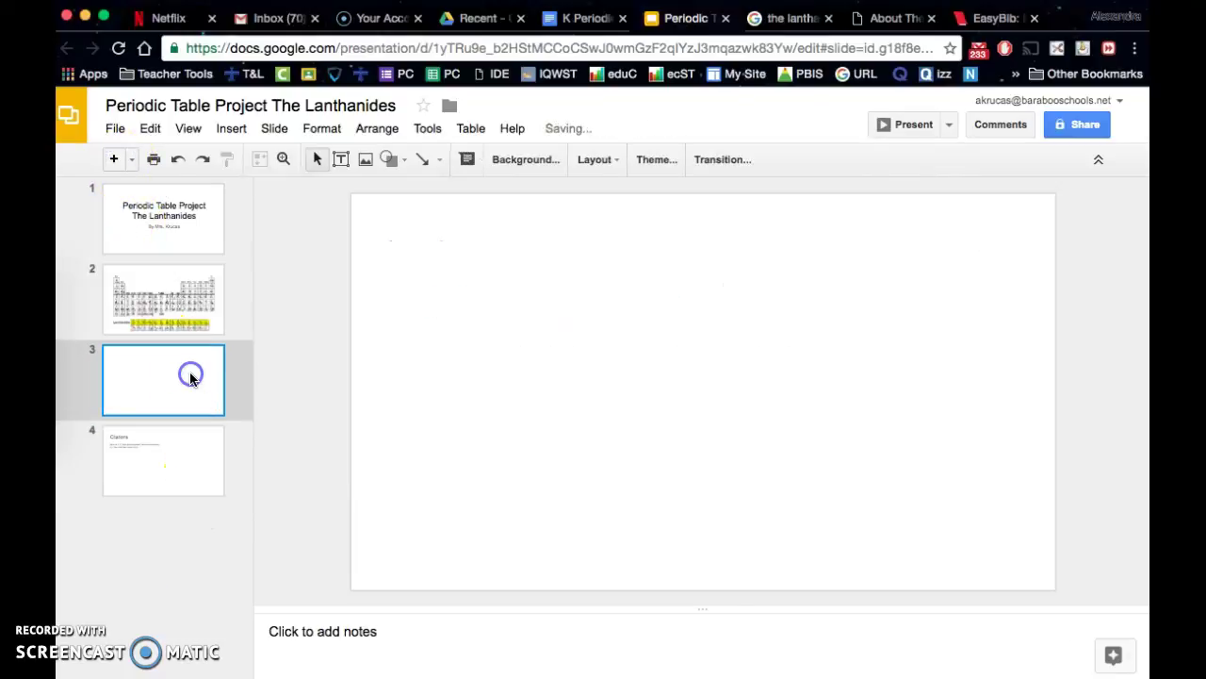